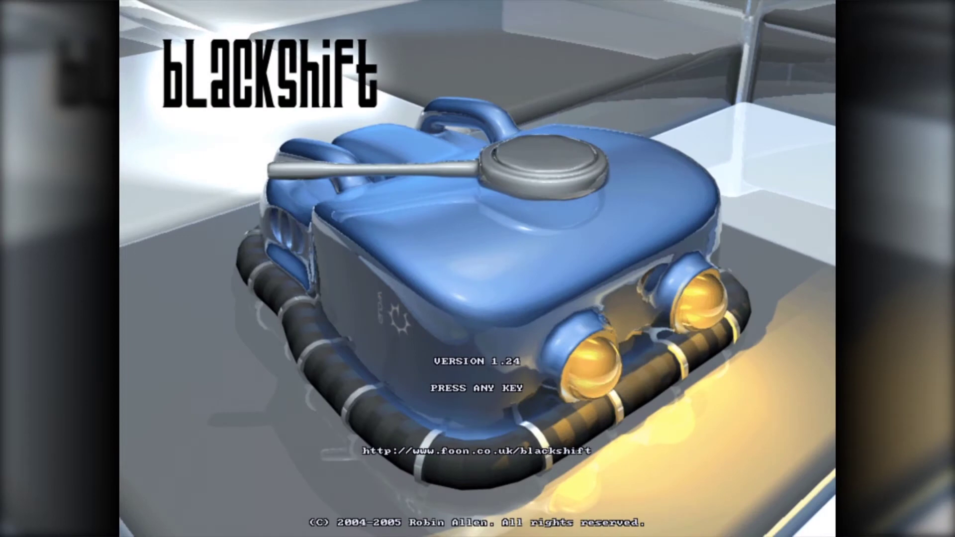
Dismiss the Blackshift title screen with the space bar to reach the main menu.
key(space)
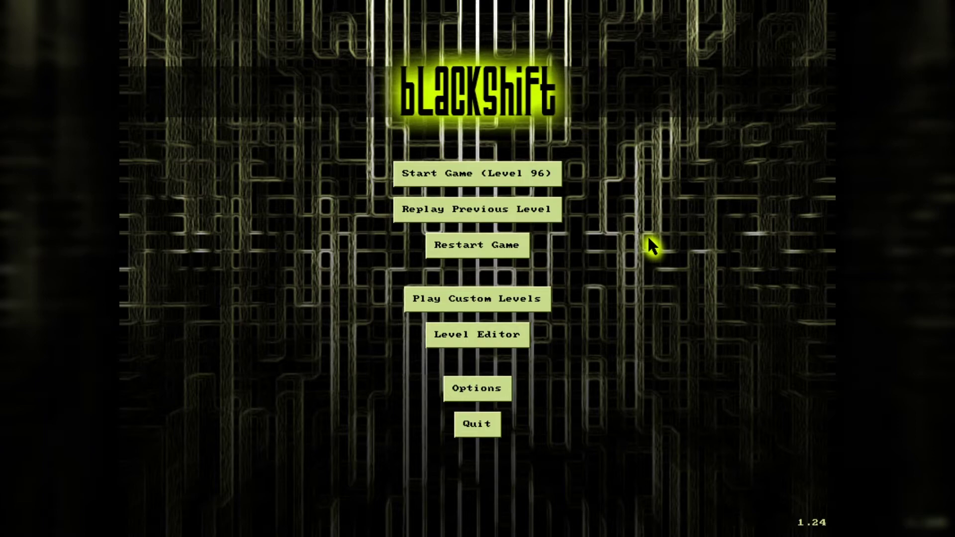
Start the game at level 96 and drive the tank up beside the robot enclosure.
click(551, 177)
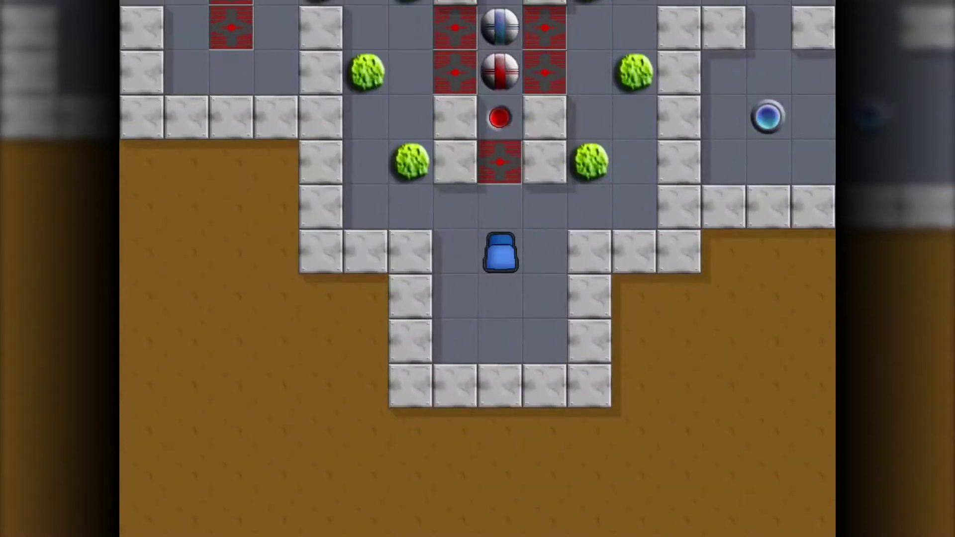
key(Right)
key(Up)
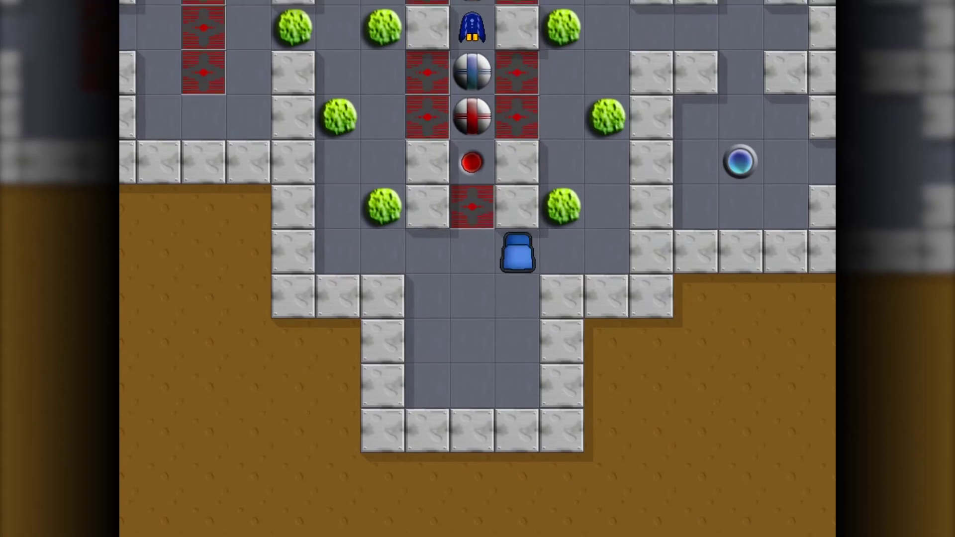
key(Right)
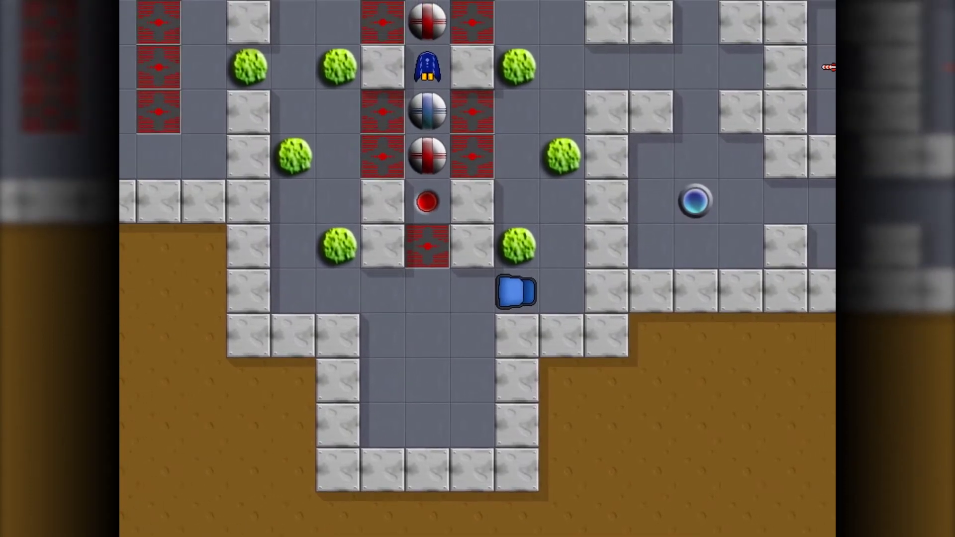
key(Up)
key(Up)
key(Left)
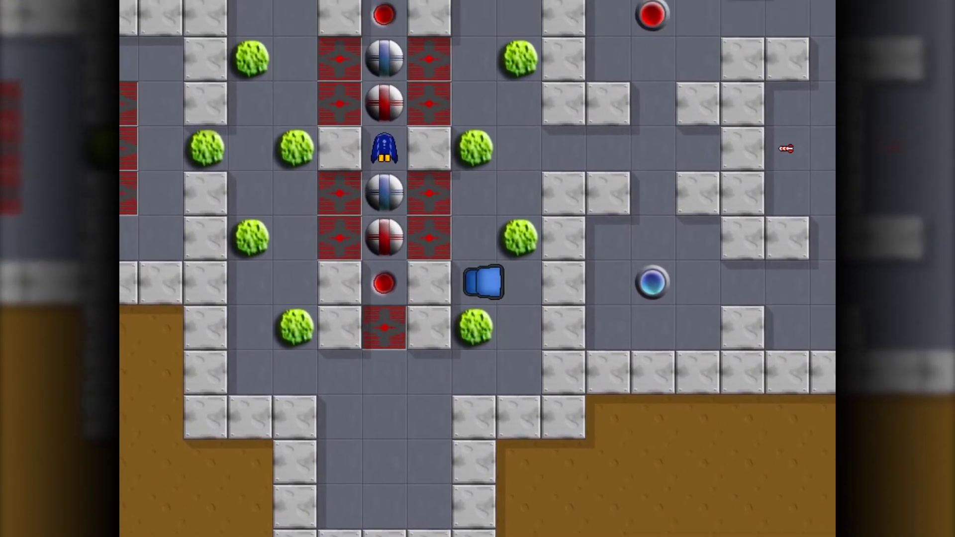
key(Up)
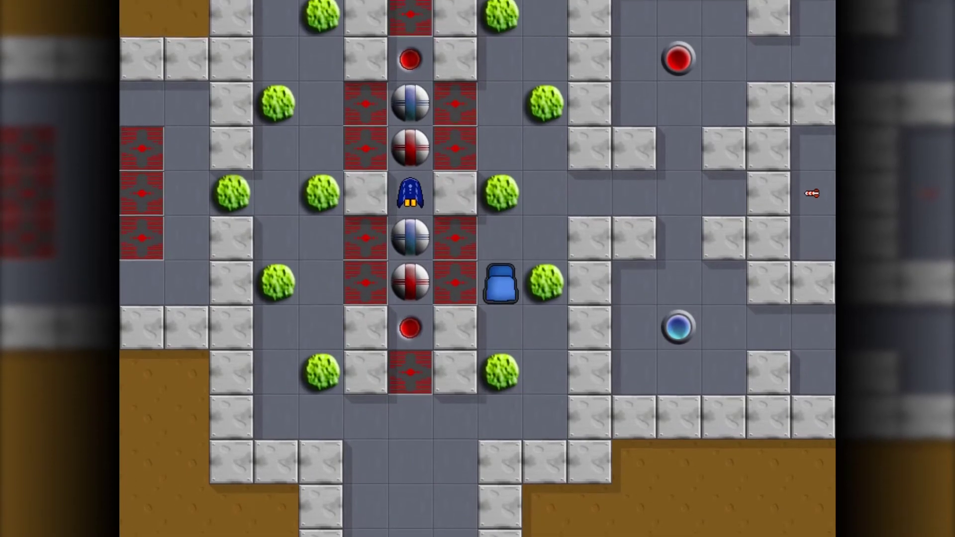
Maneuver the tank beside the enclosure, then drive it up toward the conveyor gates.
key(Down)
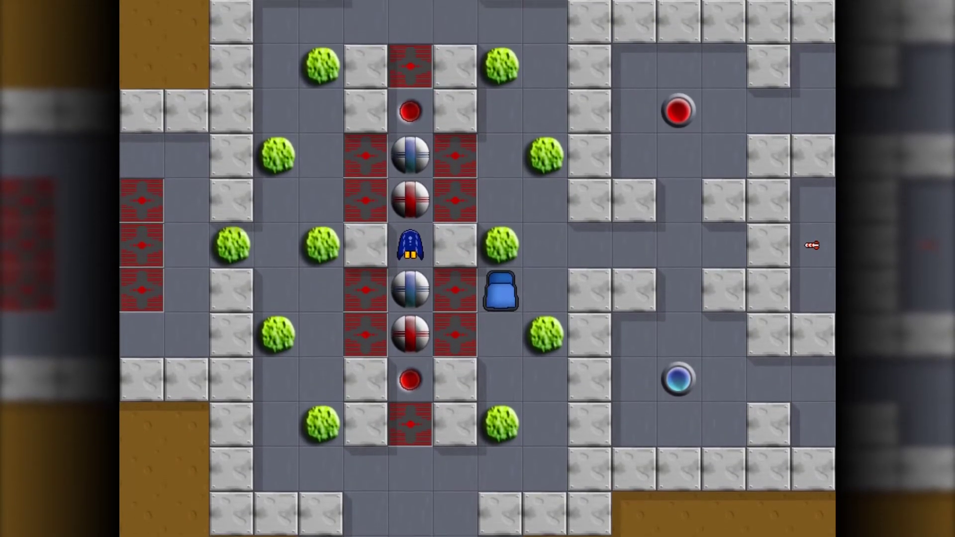
key(Right)
key(Down)
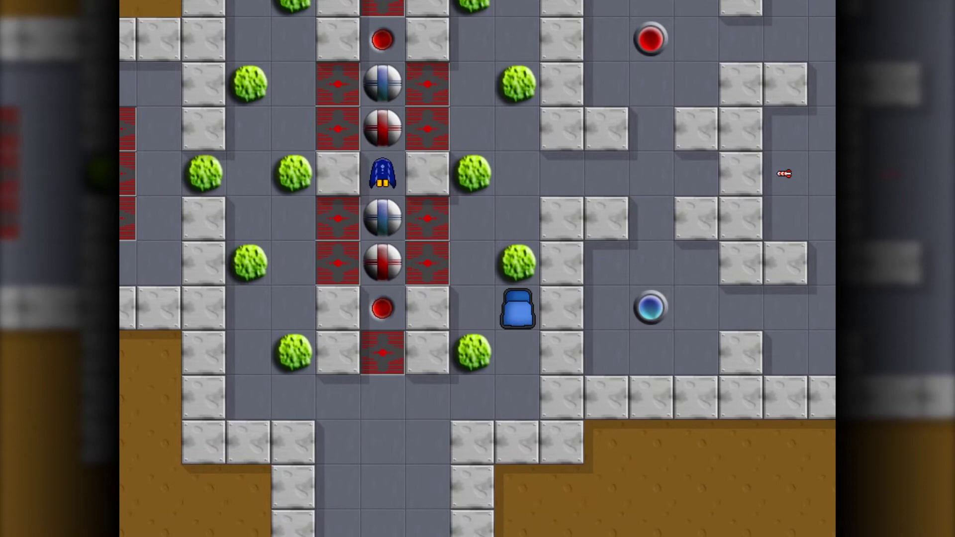
key(Up)
key(Right)
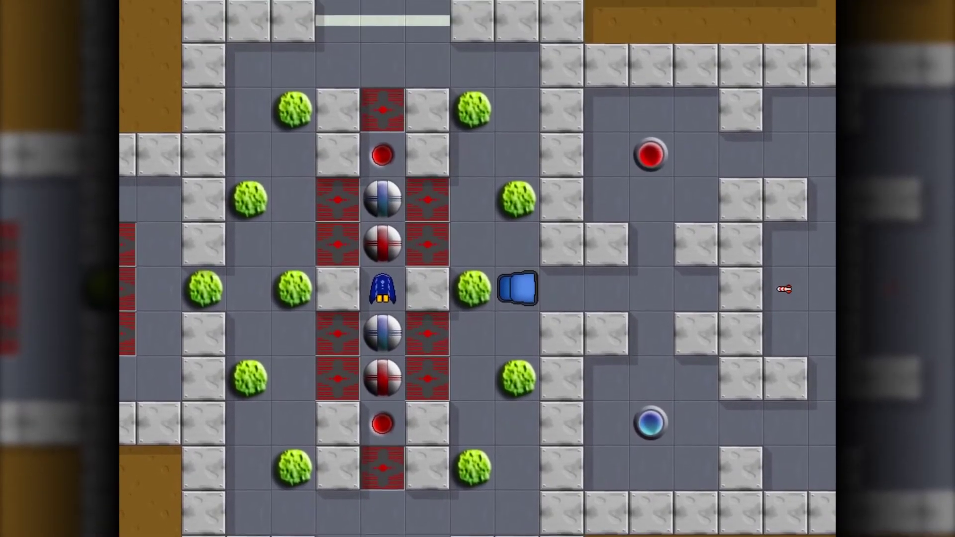
key(Up)
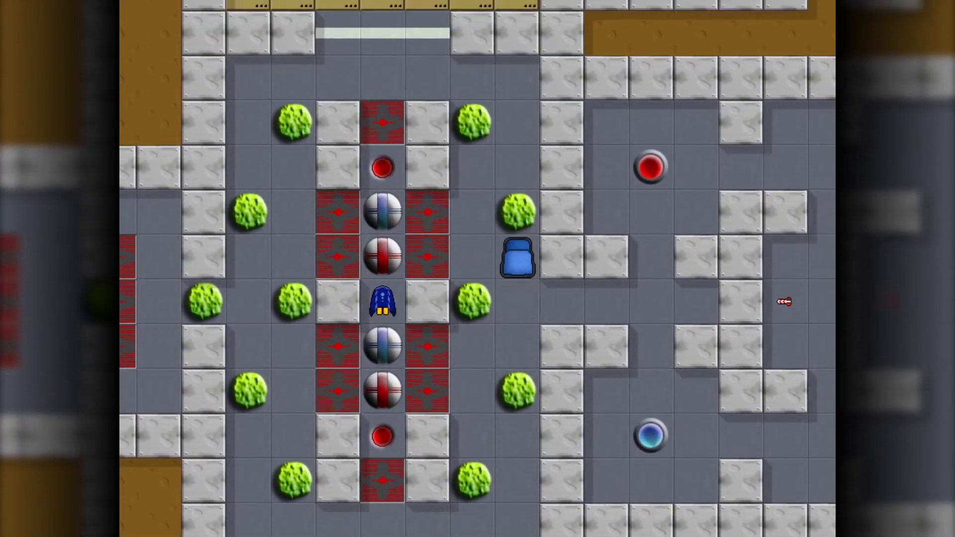
key(Up)
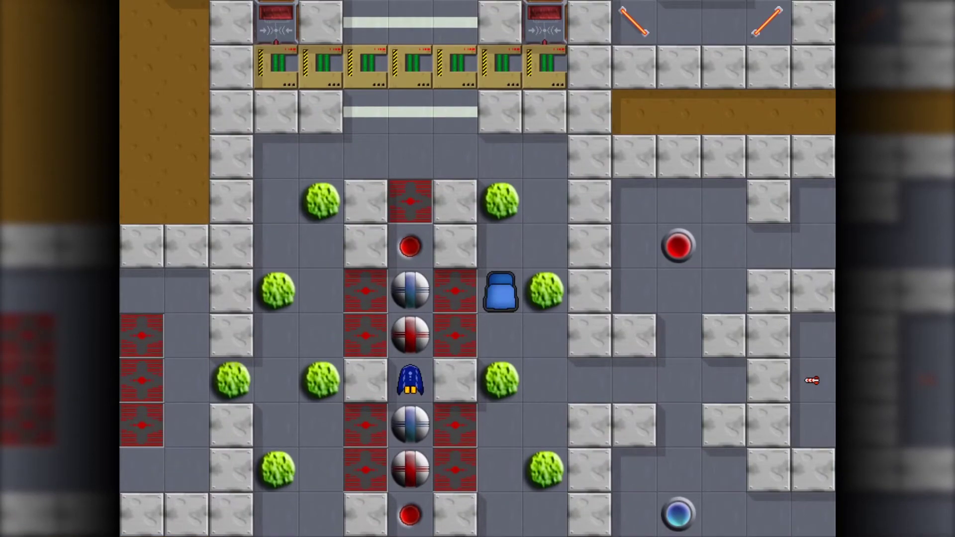
key(Up)
key(Up)
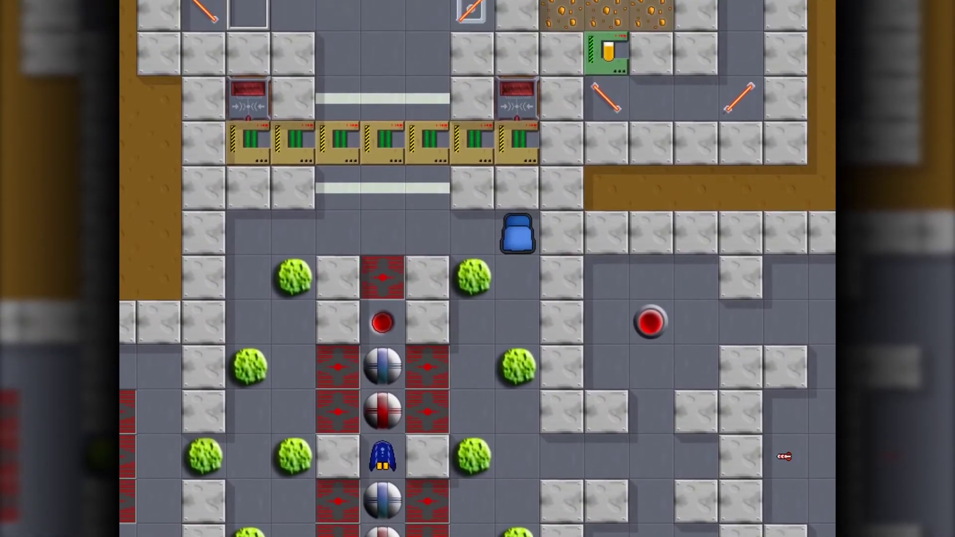
Drive the tank left below the gate row, then back down.
key(Left)
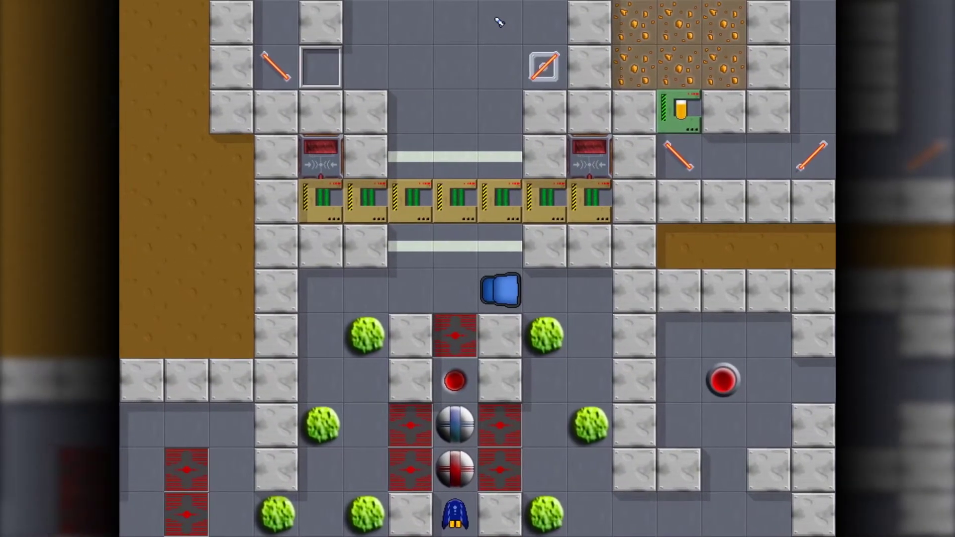
key(Left)
key(Left)
key(Left)
key(Left)
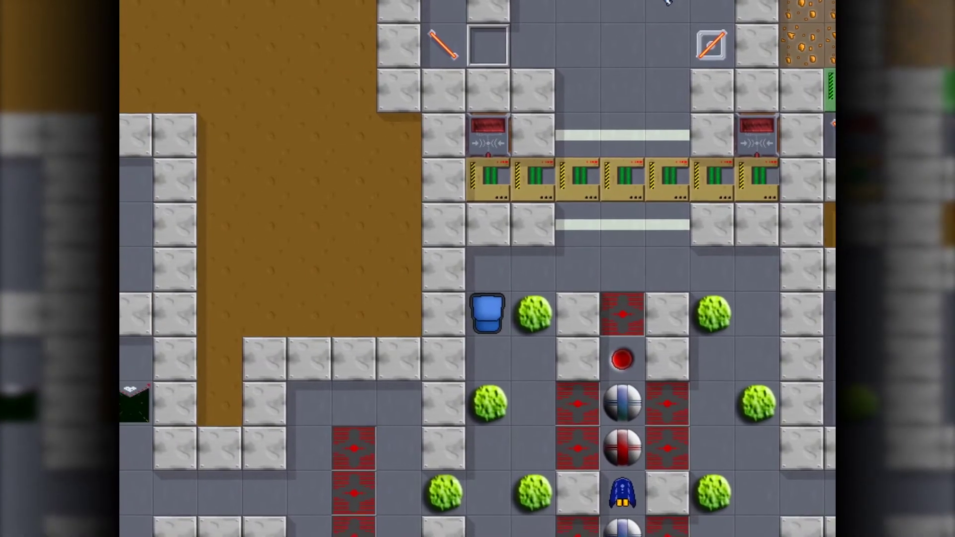
key(Up)
key(Down)
key(Down)
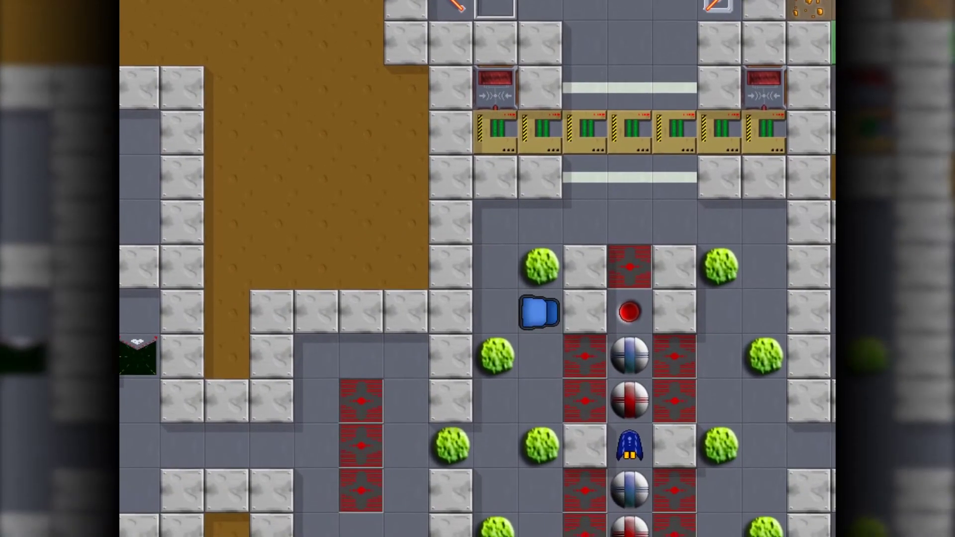
key(Down)
key(Left)
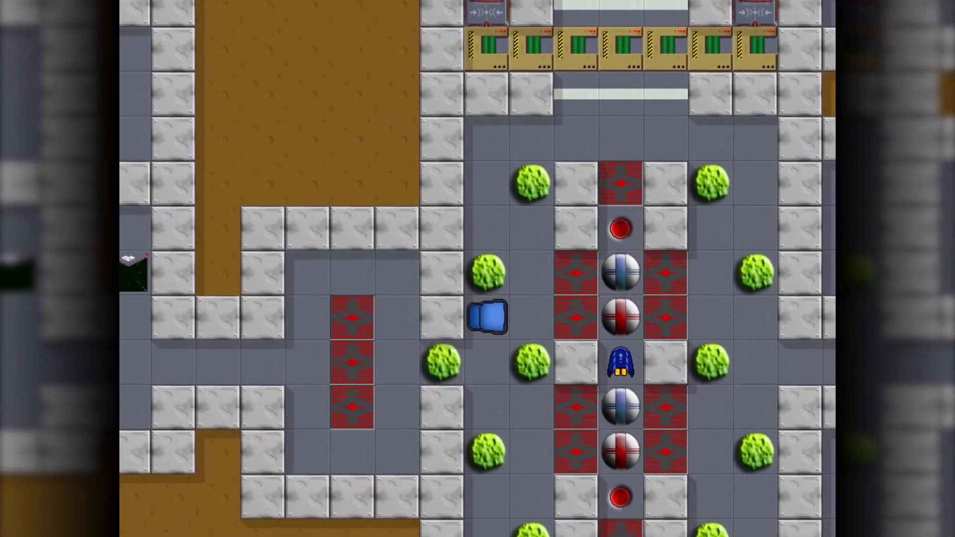
key(Right)
key(Down)
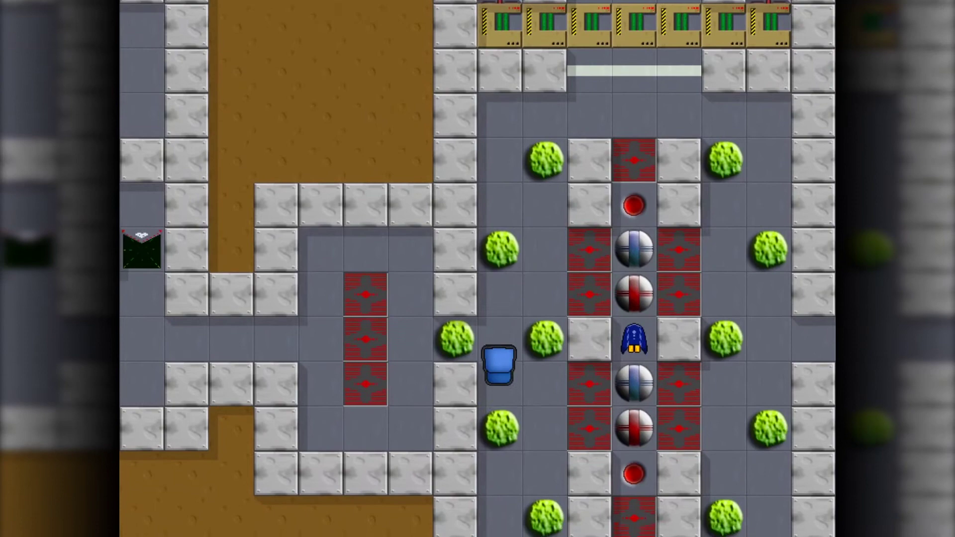
key(Down)
key(Down)
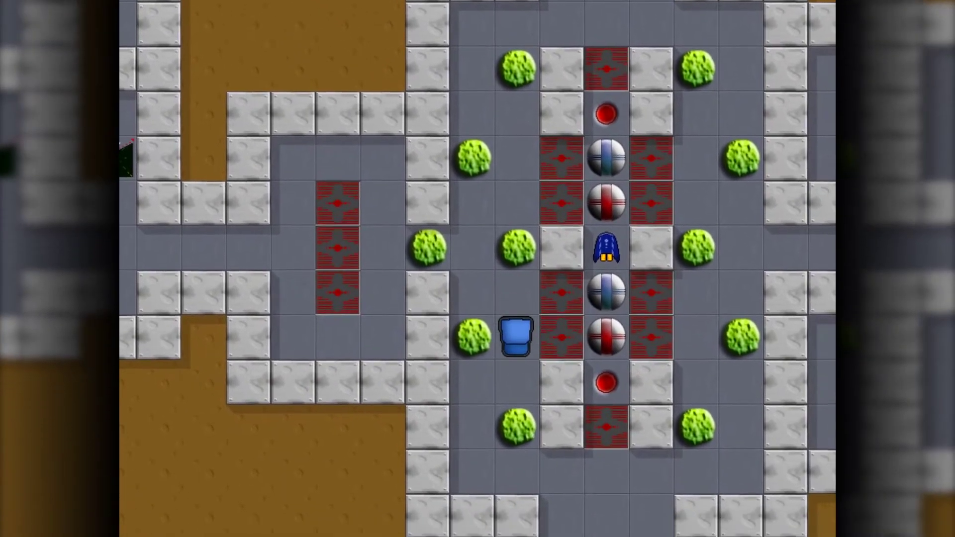
key(Down)
Circle the tank around the enclosure's lower end and up beside it.
key(Right)
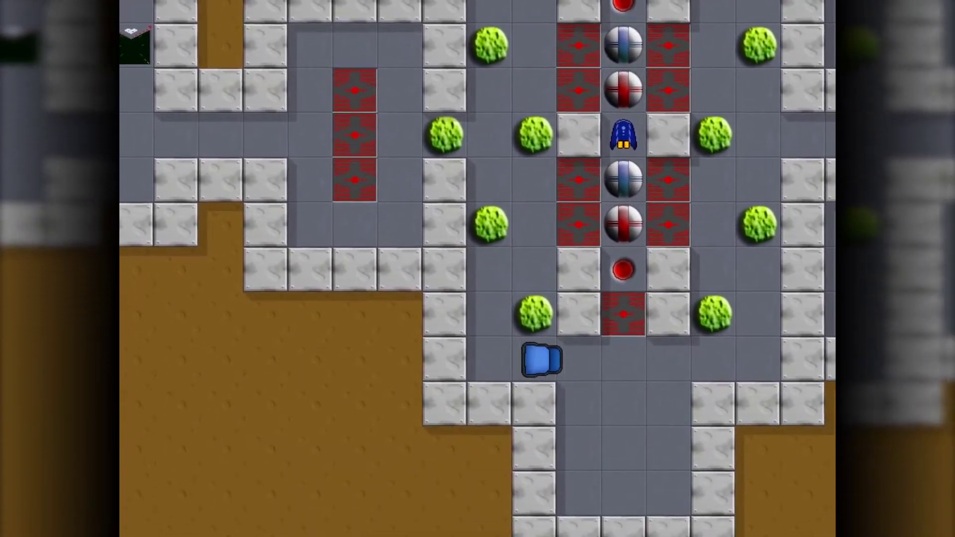
key(Up)
key(Up)
key(Up)
key(Up)
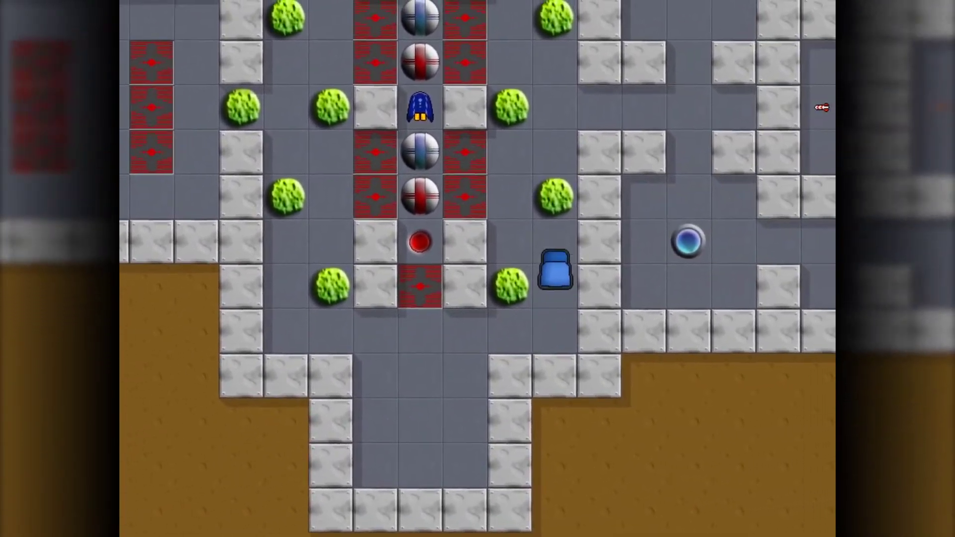
key(Up)
key(Up)
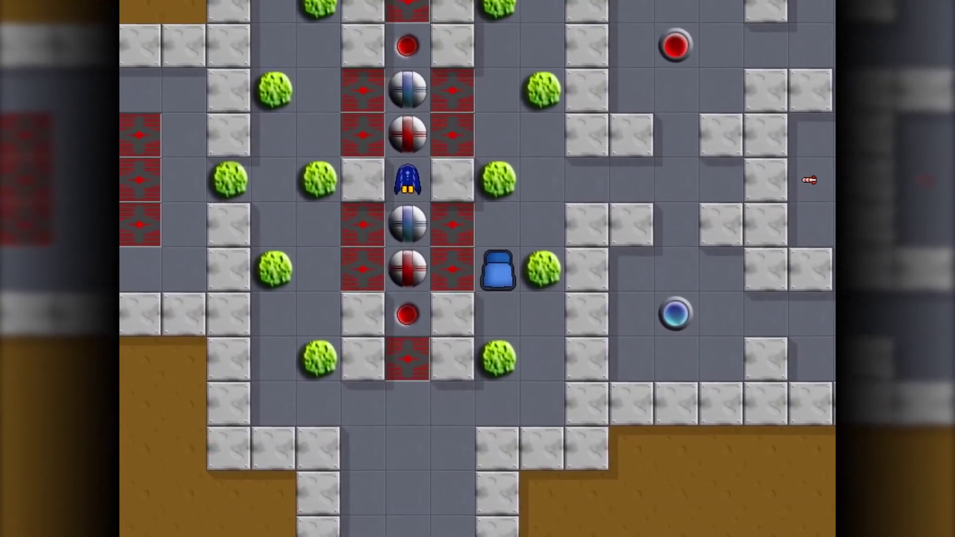
key(Up)
key(Right)
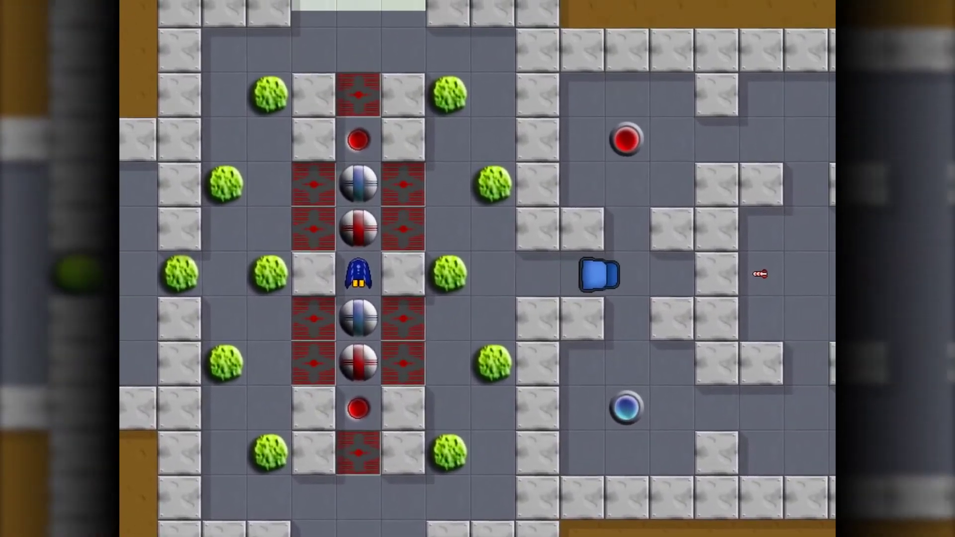
key(Up)
key(Up)
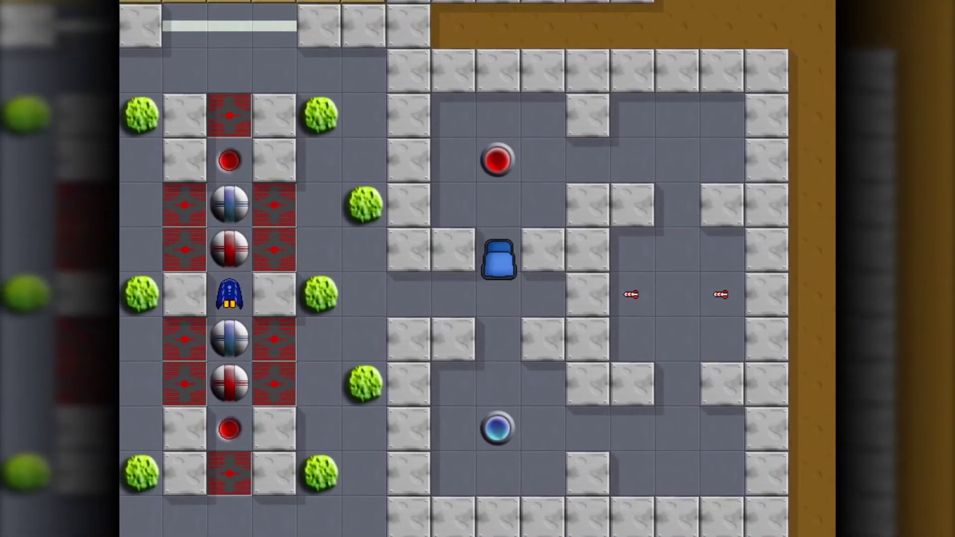
Drive into the right-hand maze, shoot at its robot, and head down through it.
key(Up)
key(Right)
key(Right)
key(Left)
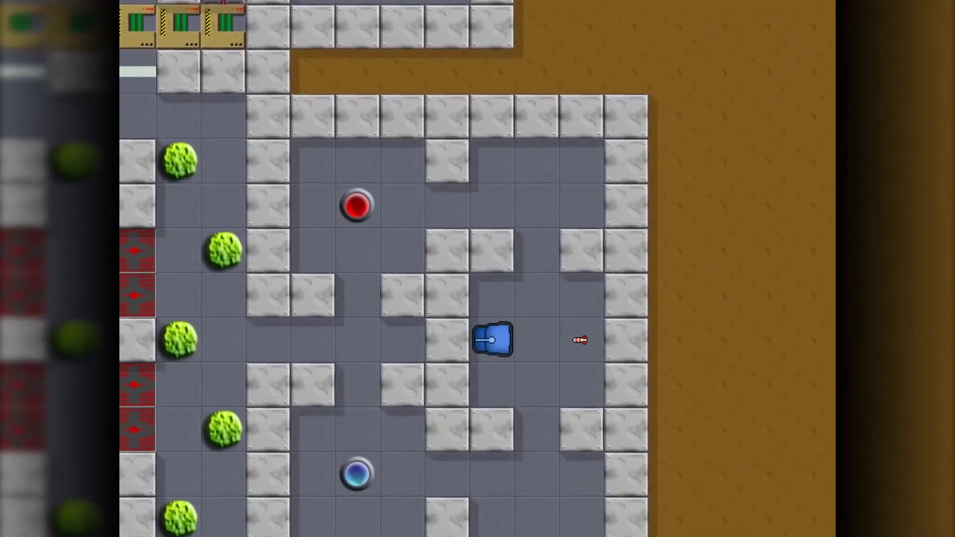
key(Up)
key(space)
key(Right)
key(Down)
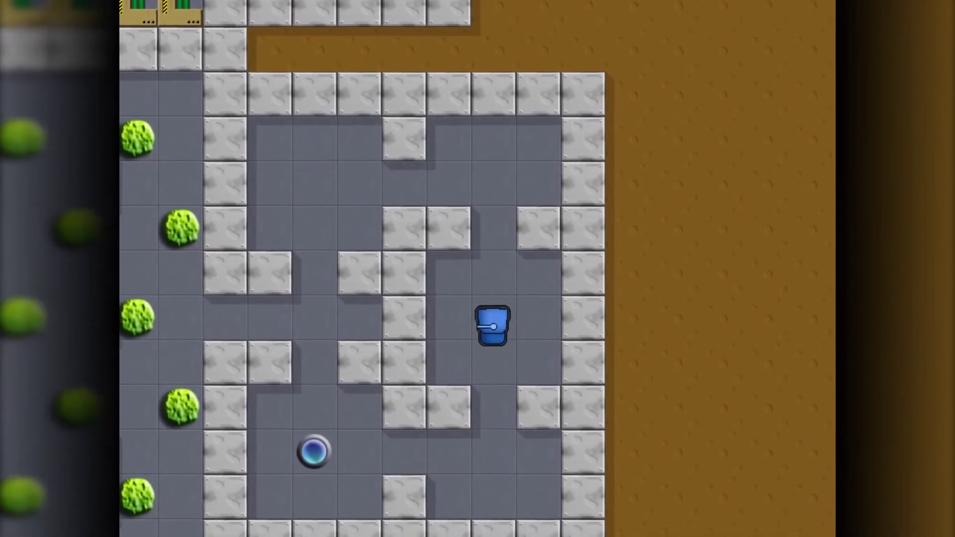
key(Down)
key(Down)
Bring the tank back left and up out of the maze toward the conveyor gates.
key(space)
key(Left)
key(Left)
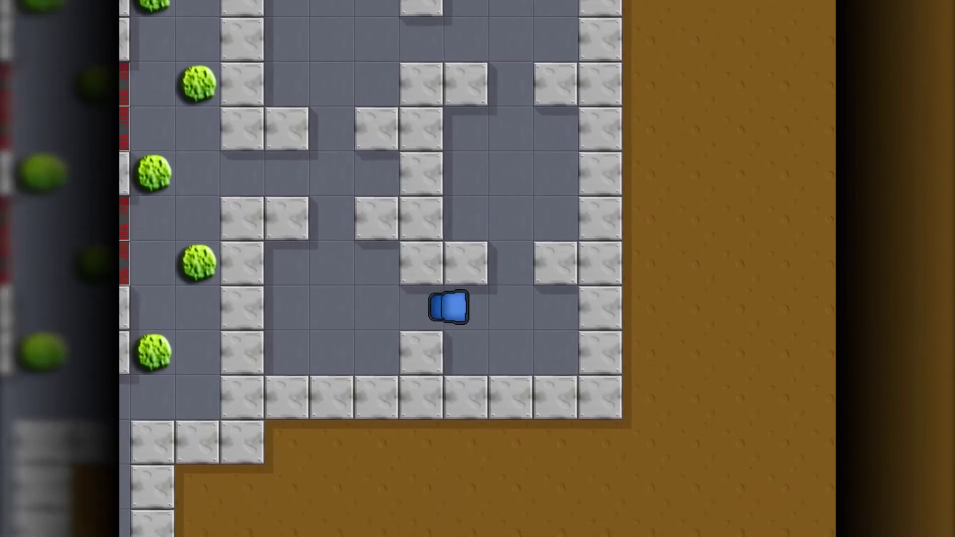
key(Up)
key(Up)
key(Up)
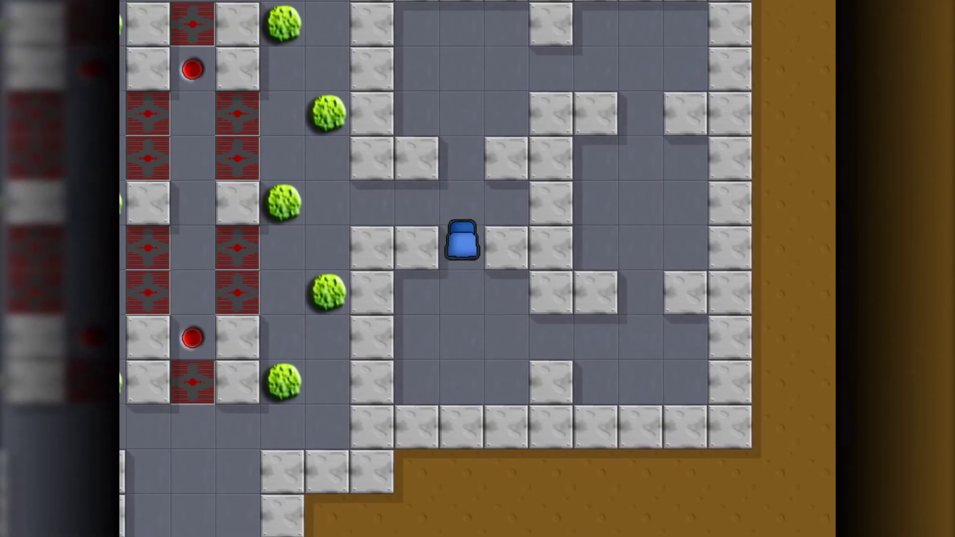
key(Left)
key(Up)
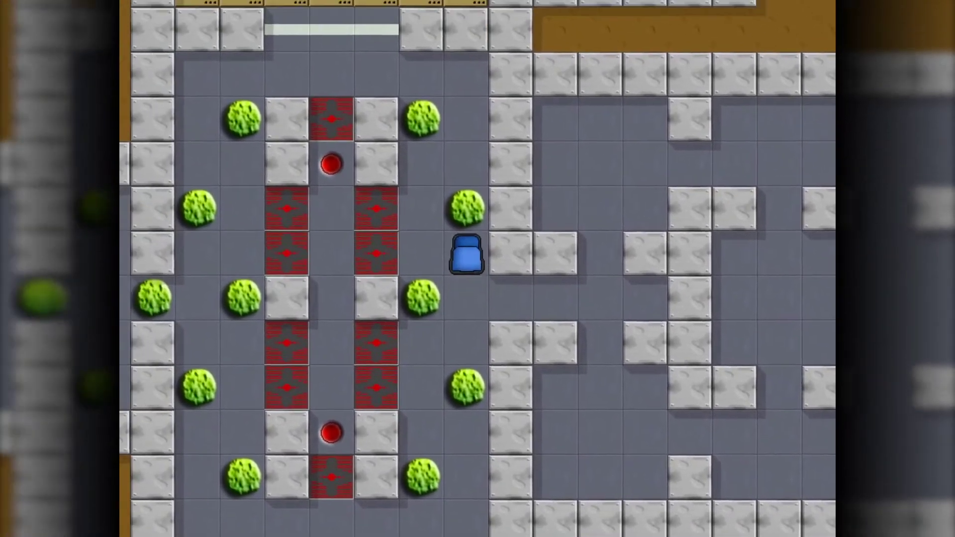
key(Up)
key(Up)
key(Up)
key(Up)
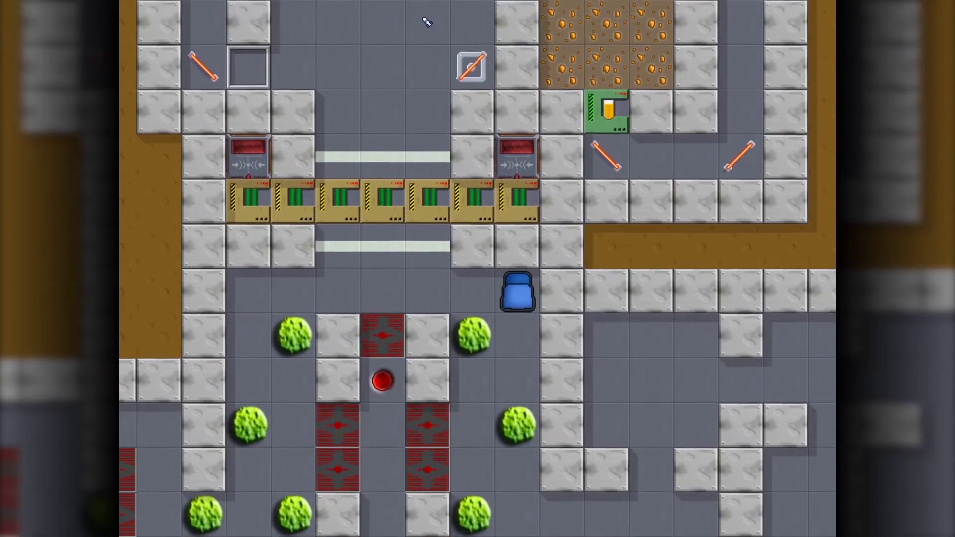
Drive the tank down beside the enclosure.
key(Right)
key(Down)
key(Down)
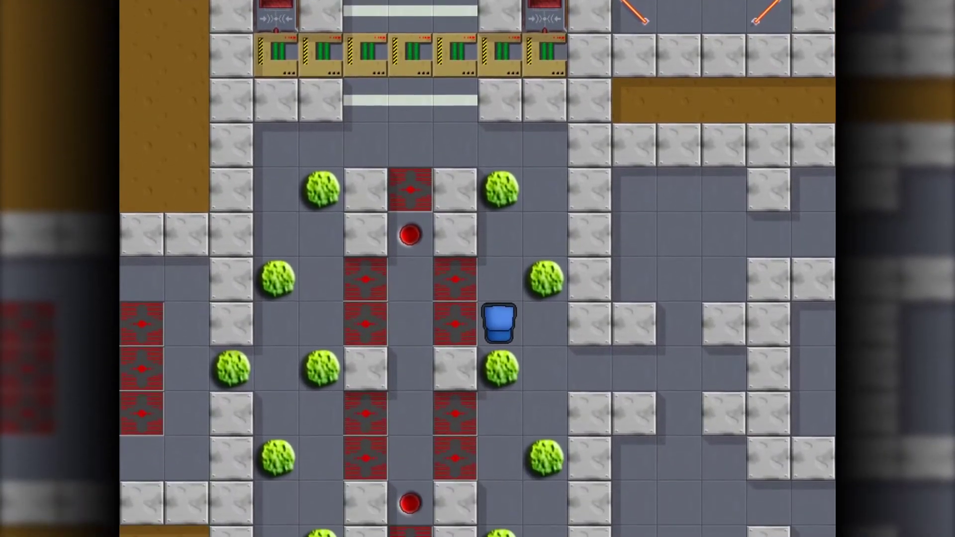
key(Down)
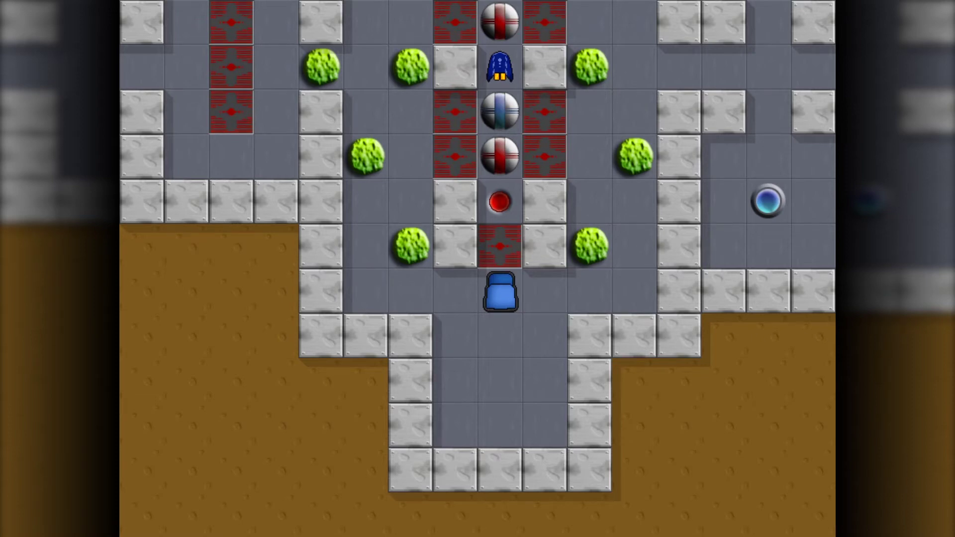
Drive the tank right through the maze, then turn it up and left.
key(Right)
key(Right)
key(Right)
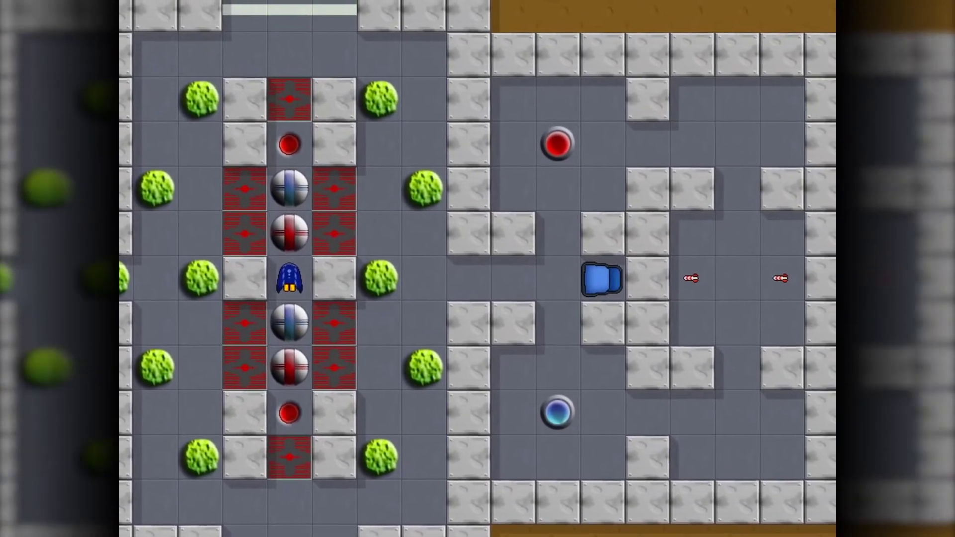
key(Left)
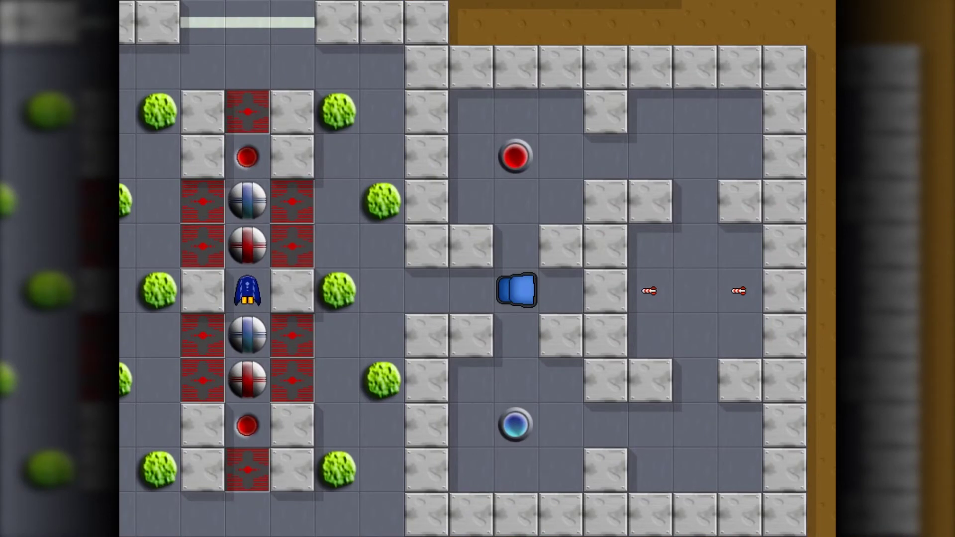
key(Down)
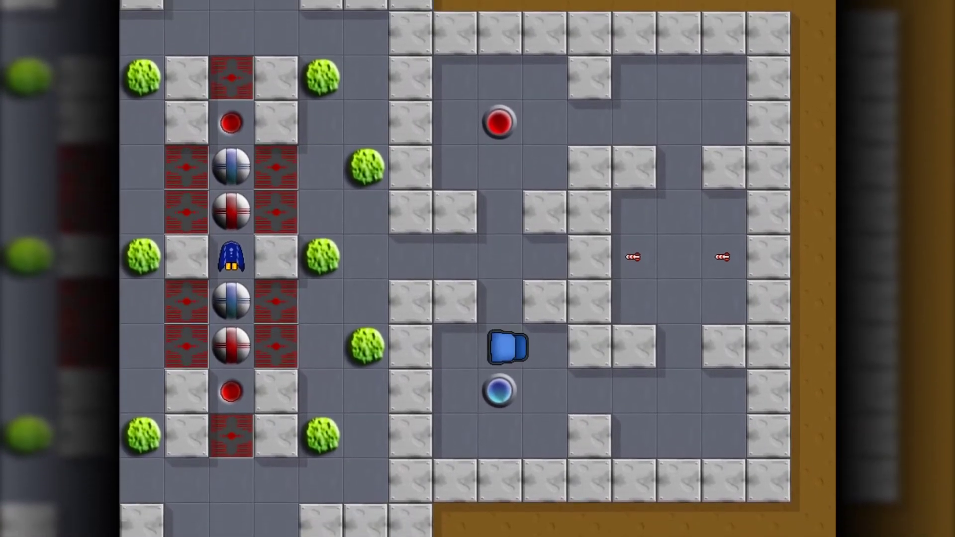
key(Right)
key(Right)
key(Right)
key(Up)
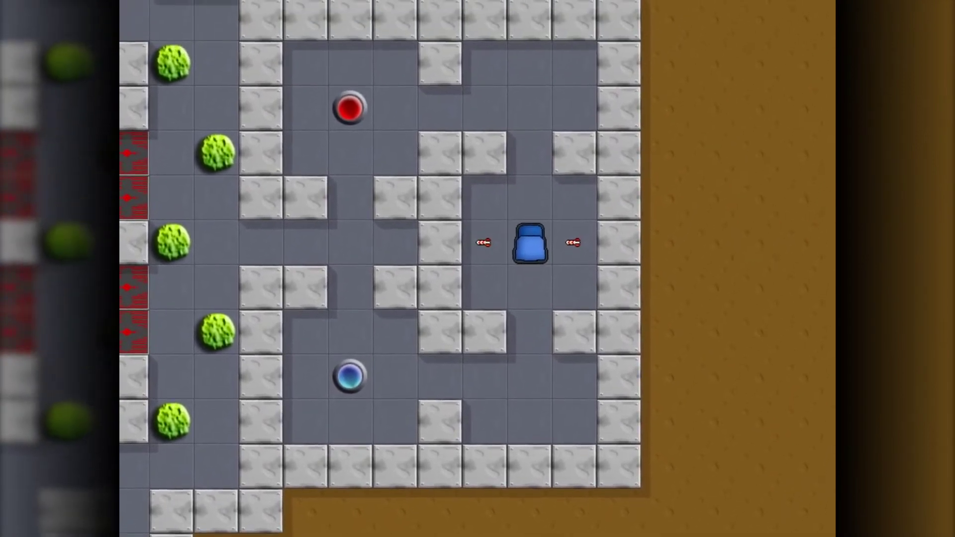
key(Right)
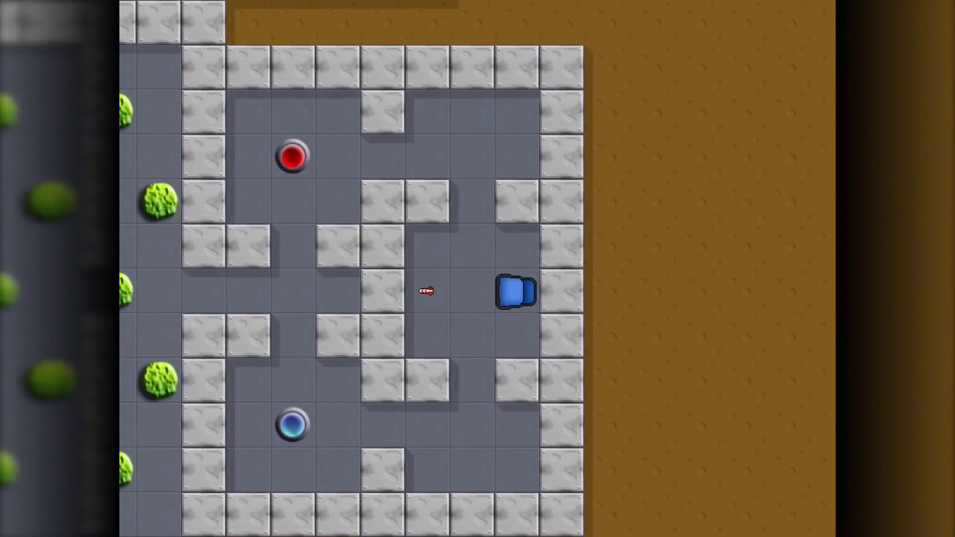
key(Left)
key(Left)
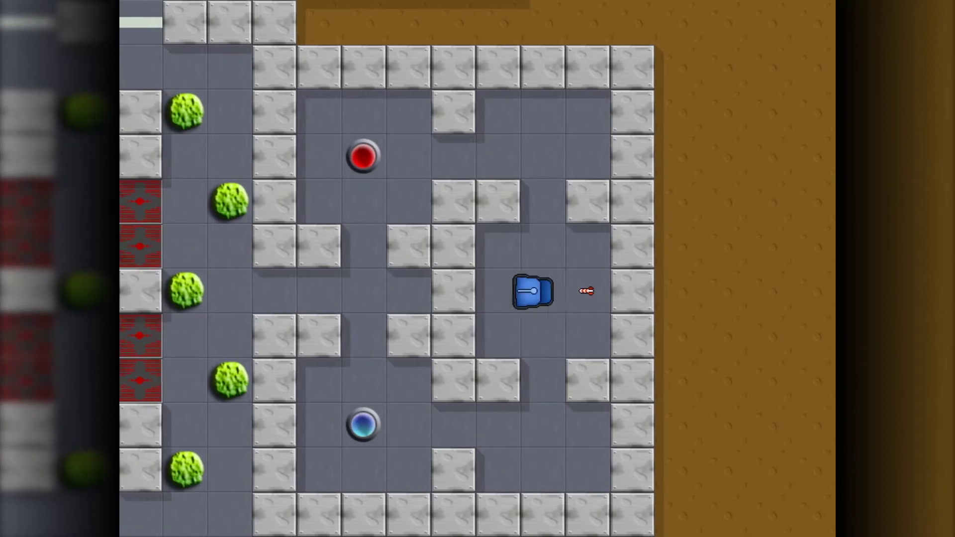
Steer around toward the blue circle and below the robot column.
key(Down)
key(Left)
key(Up)
key(Up)
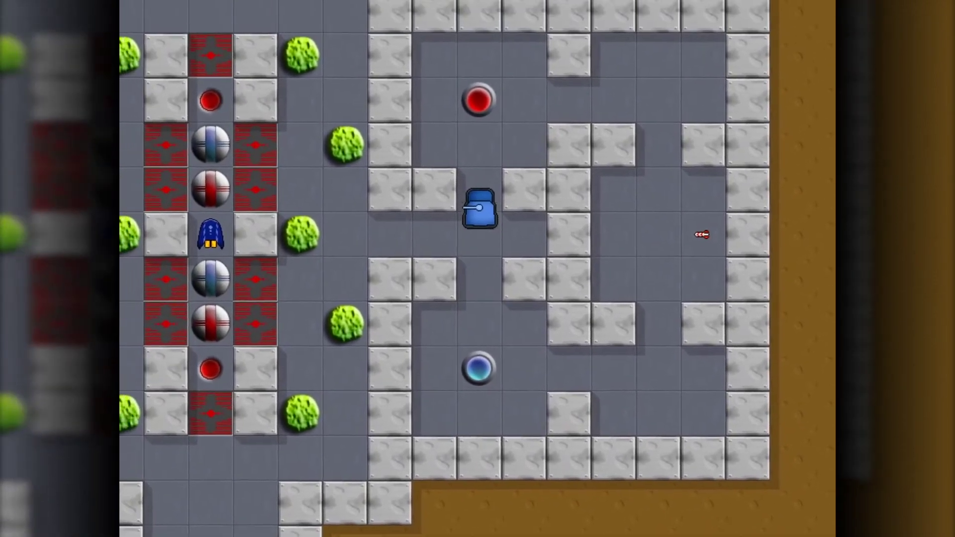
key(Down)
key(Left)
key(Left)
key(Left)
key(Left)
key(Down)
key(Down)
key(Down)
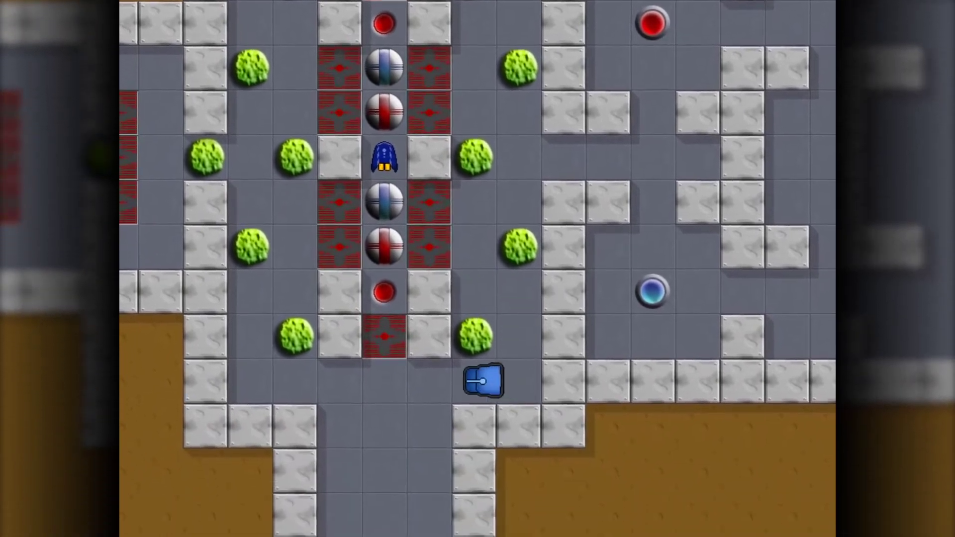
Slip past the yellow block through the gap and push the disc west along the corridor.
key(Left)
key(Up)
key(Up)
key(Up)
key(Left)
key(Left)
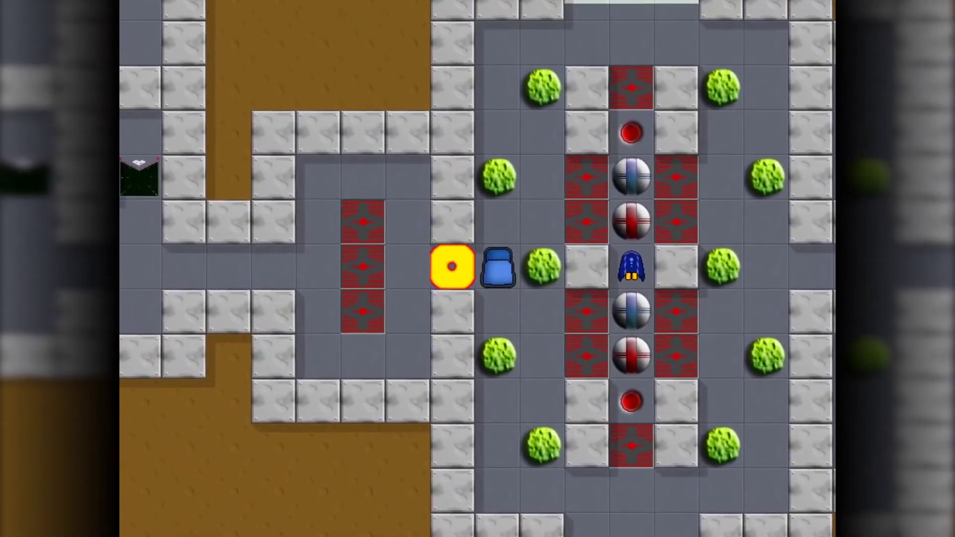
key(Left)
key(Down)
key(Up)
key(Left)
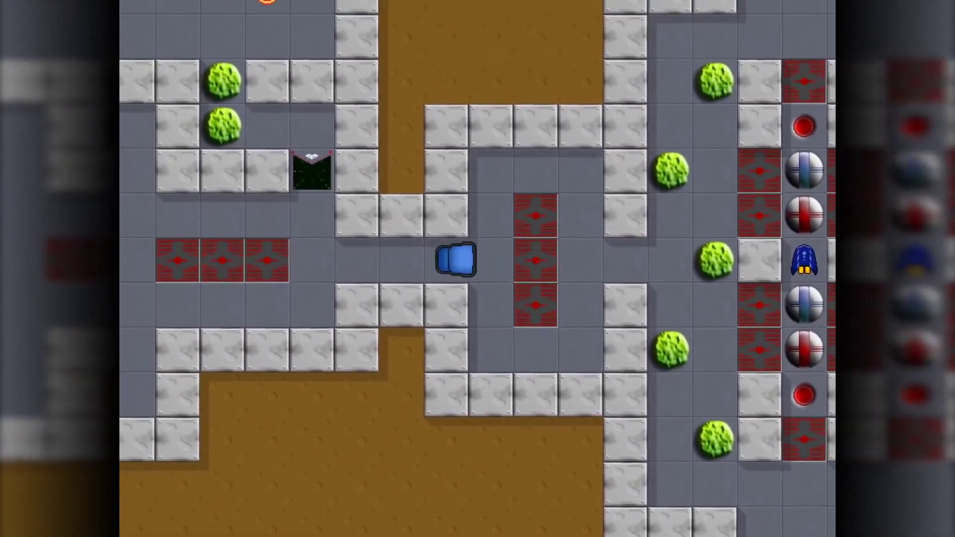
key(Left)
key(Left)
key(Left)
key(Left)
key(Left)
key(Left)
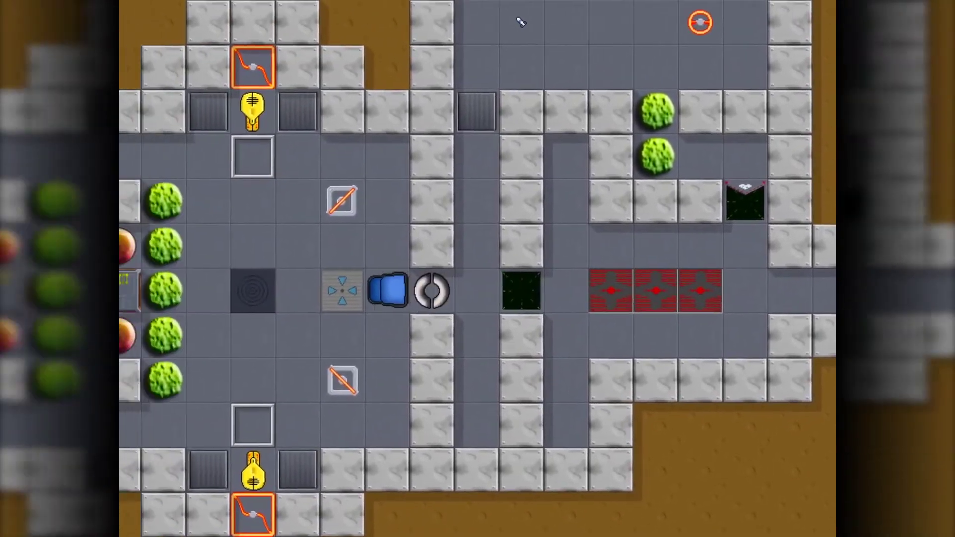
Reposition below the dark circular tile beside the yellow block, then head right and up.
key(Down)
key(Left)
key(Left)
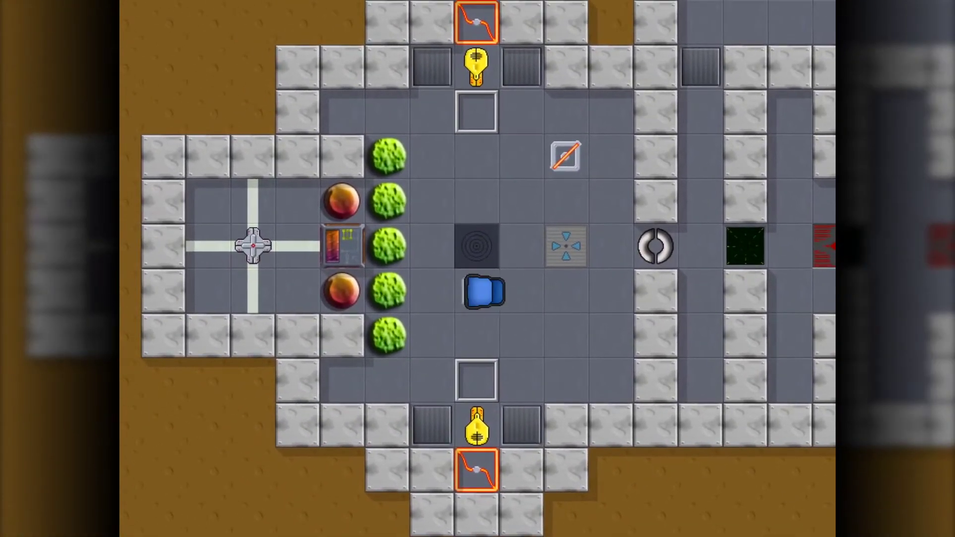
key(Down)
key(Down)
key(Down)
key(Up)
key(Up)
key(Up)
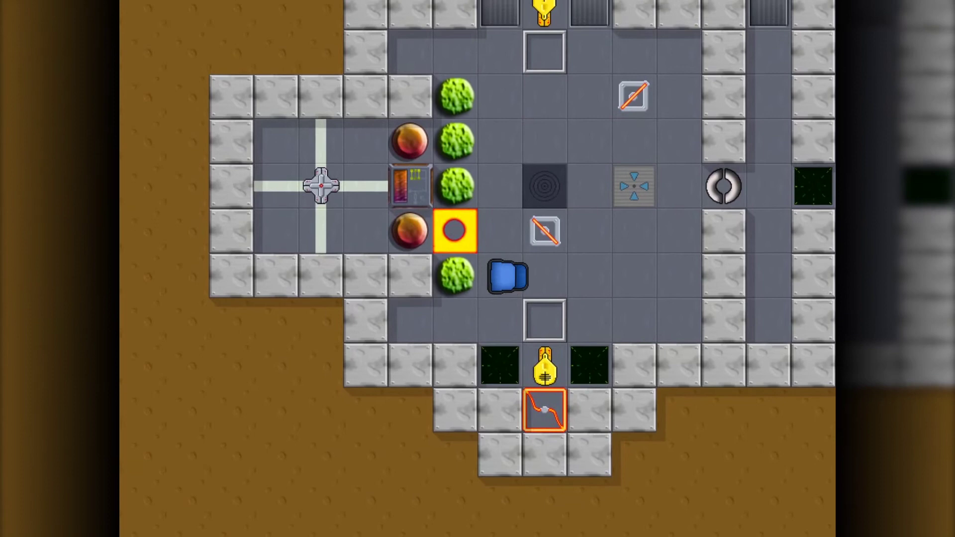
key(Right)
key(Up)
key(Up)
key(Up)
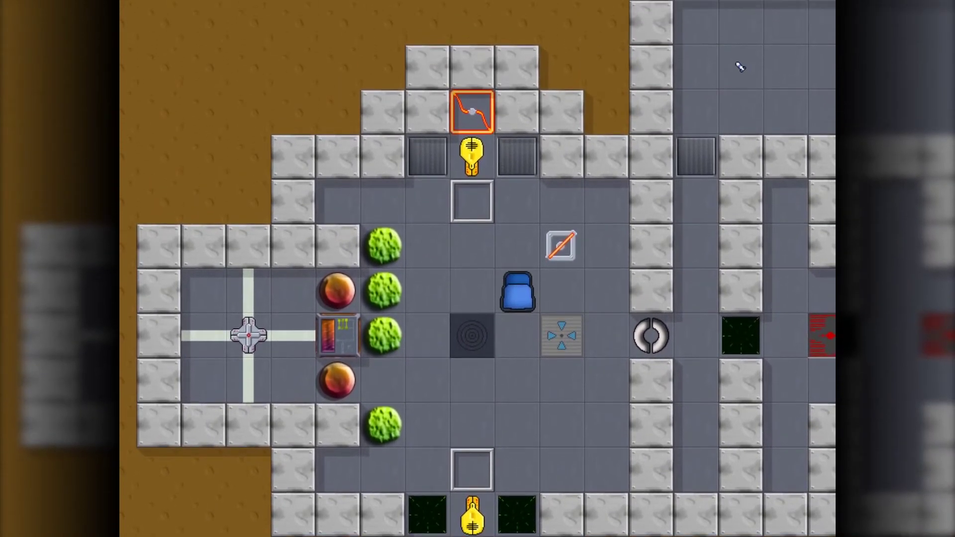
Loop up to the key row and back, ending faced left toward the slash block.
key(Down)
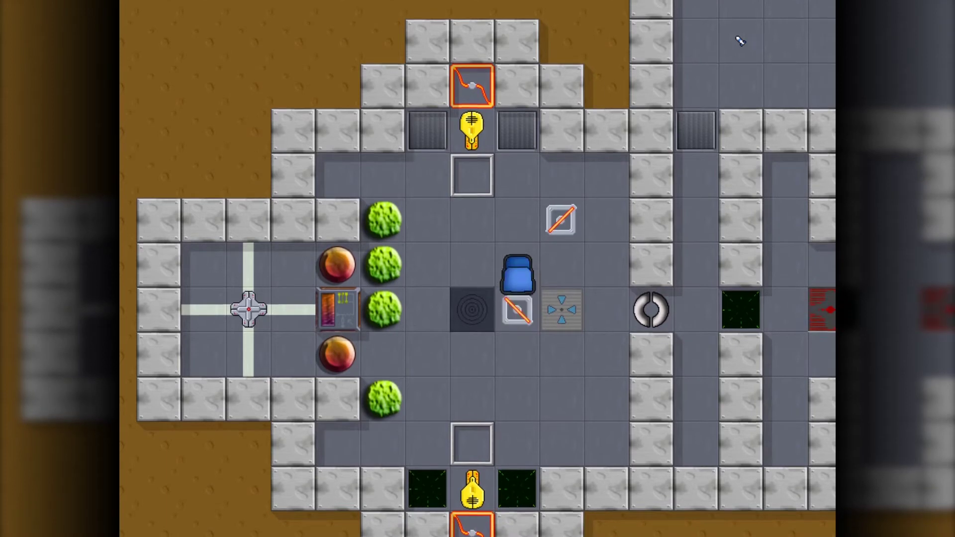
key(Up)
key(Up)
key(Left)
key(Left)
key(Down)
key(Down)
key(Right)
key(Down)
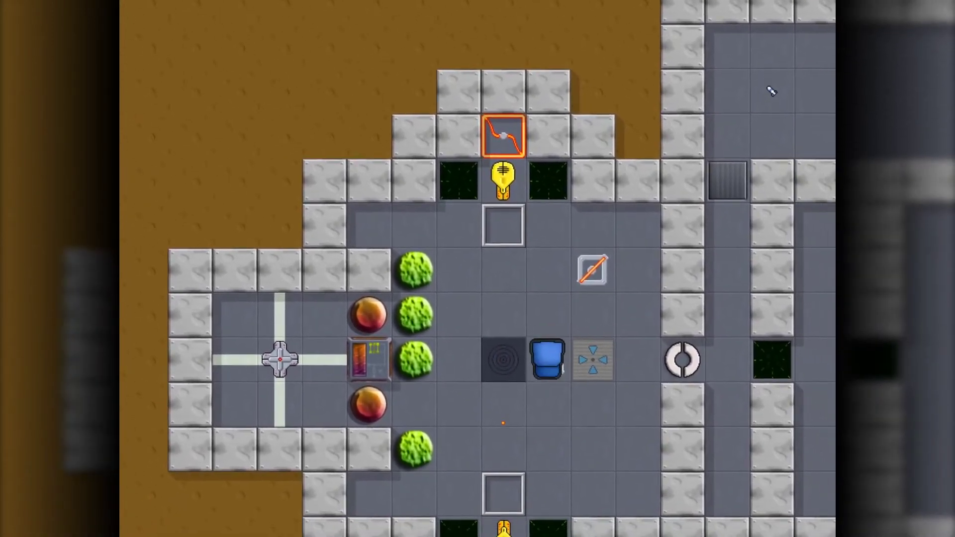
key(Up)
key(Left)
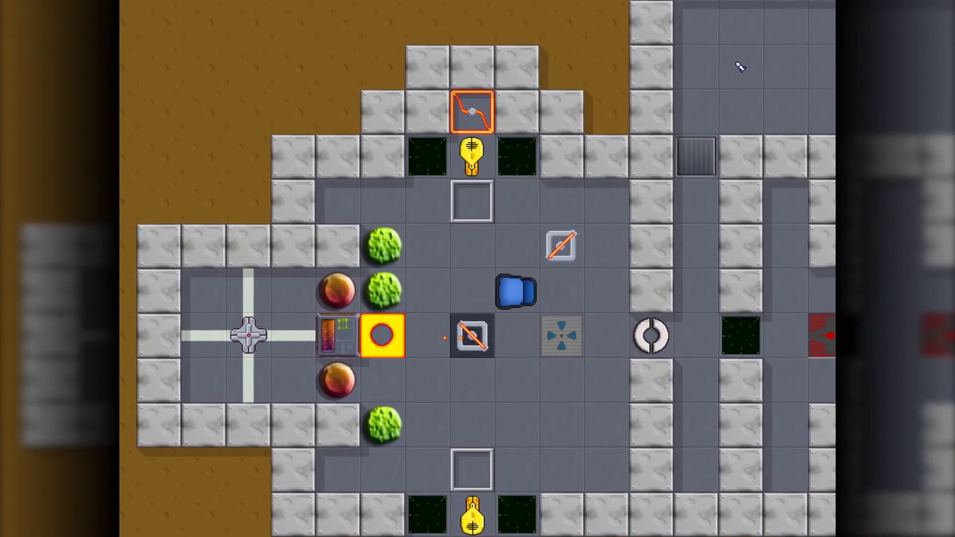
Move left of the slash block, peek into the cross-shaped area, and head toward the ring tile.
key(Down)
key(Down)
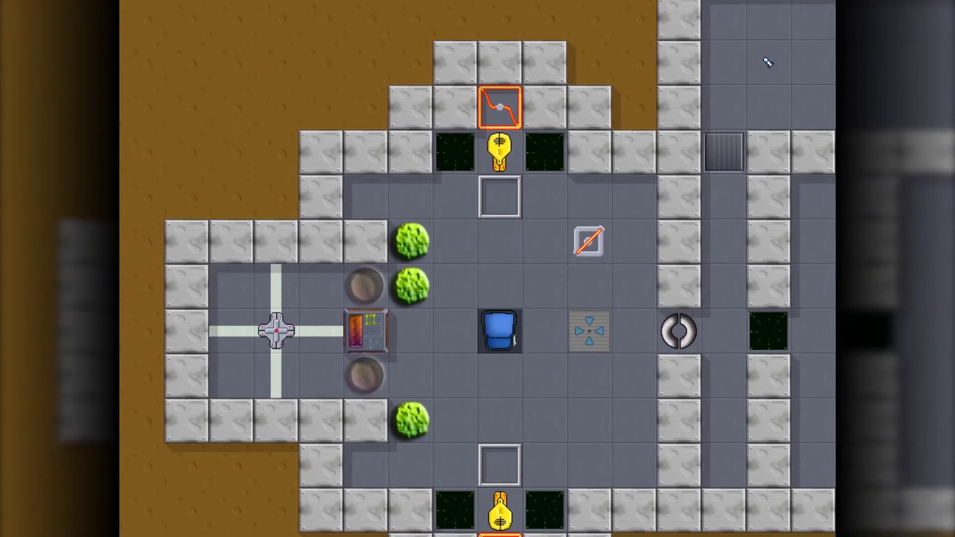
key(Left)
key(Left)
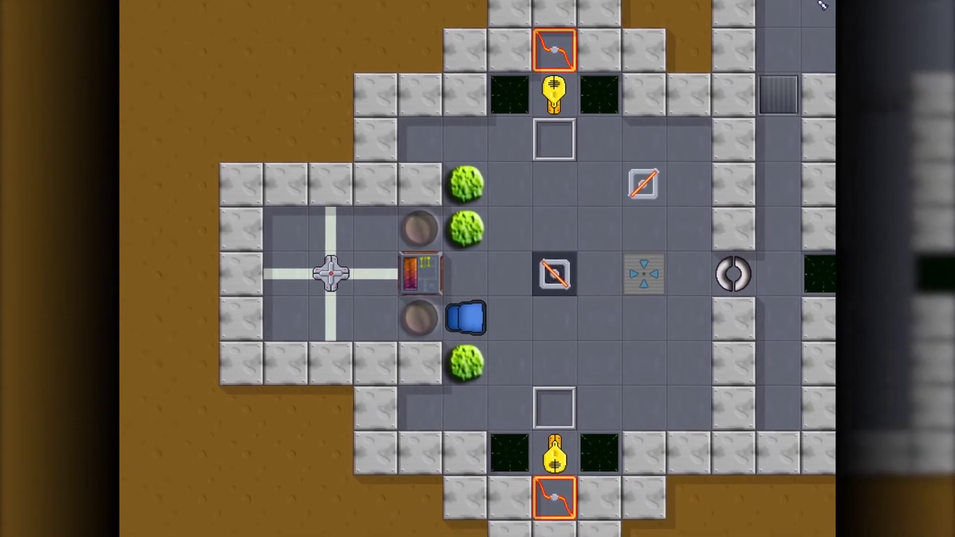
key(Left)
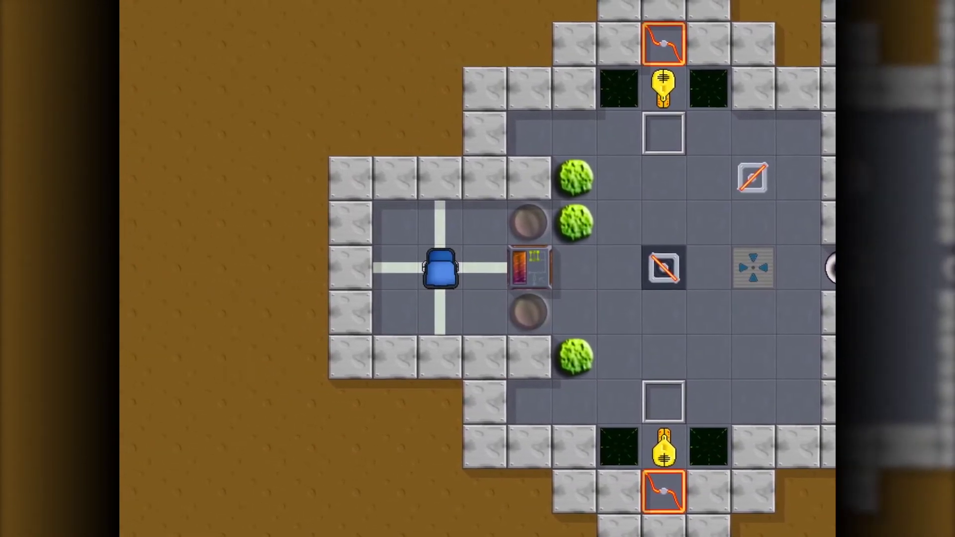
key(Right)
key(Right)
key(Right)
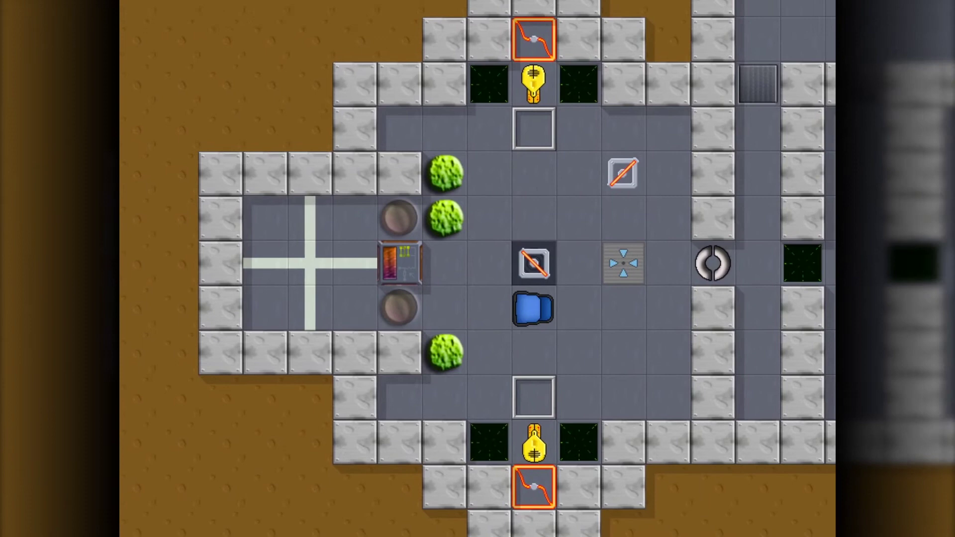
key(Right)
key(Right)
key(Right)
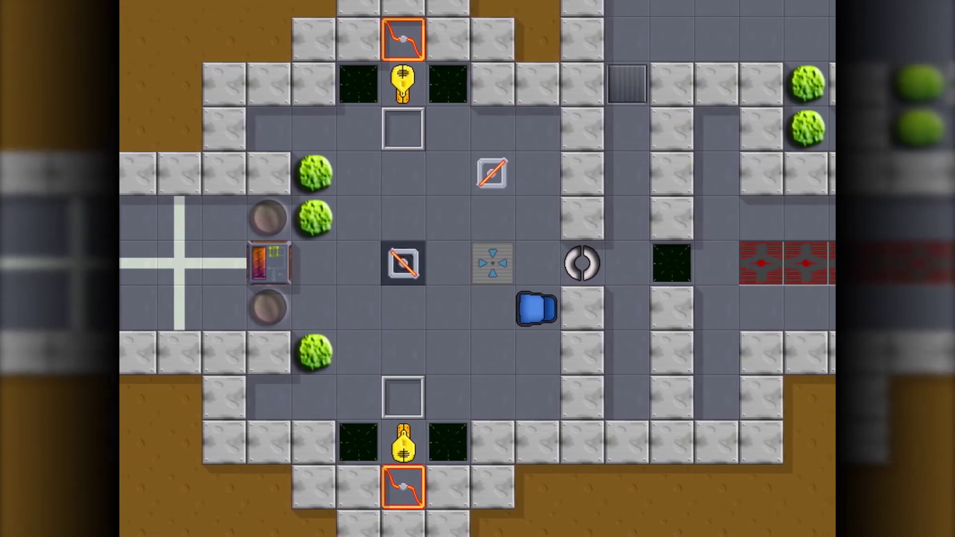
key(Right)
key(Right)
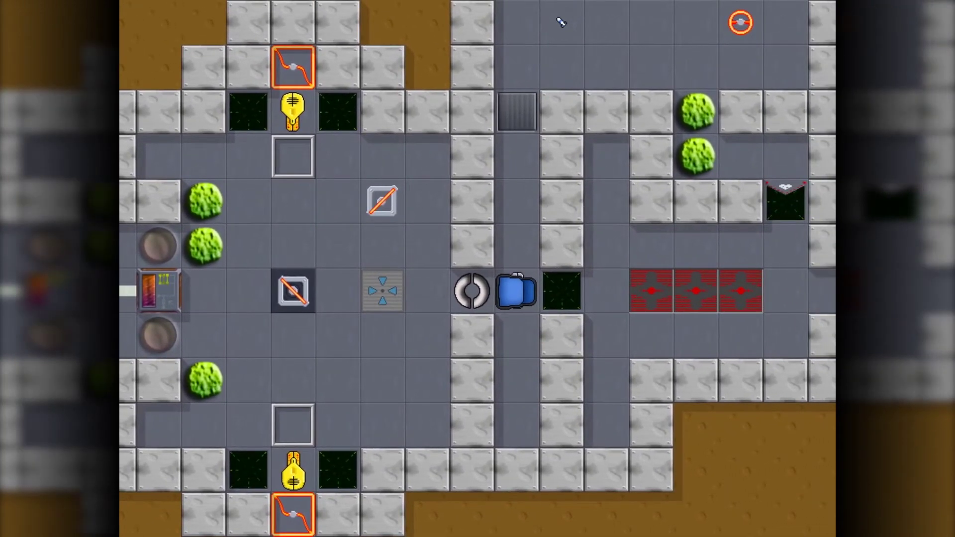
Back up left of the ring tile, then cross it and head up the corridor.
key(Left)
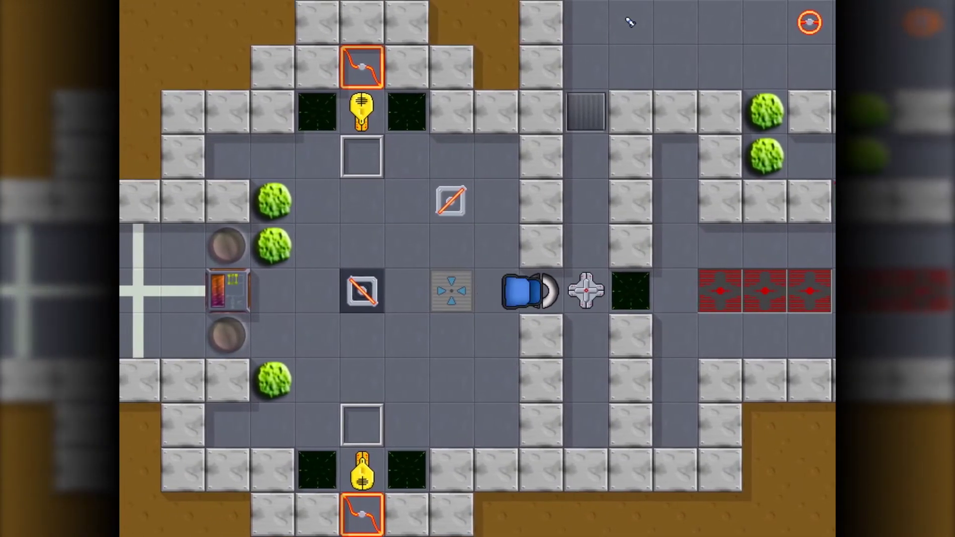
key(Left)
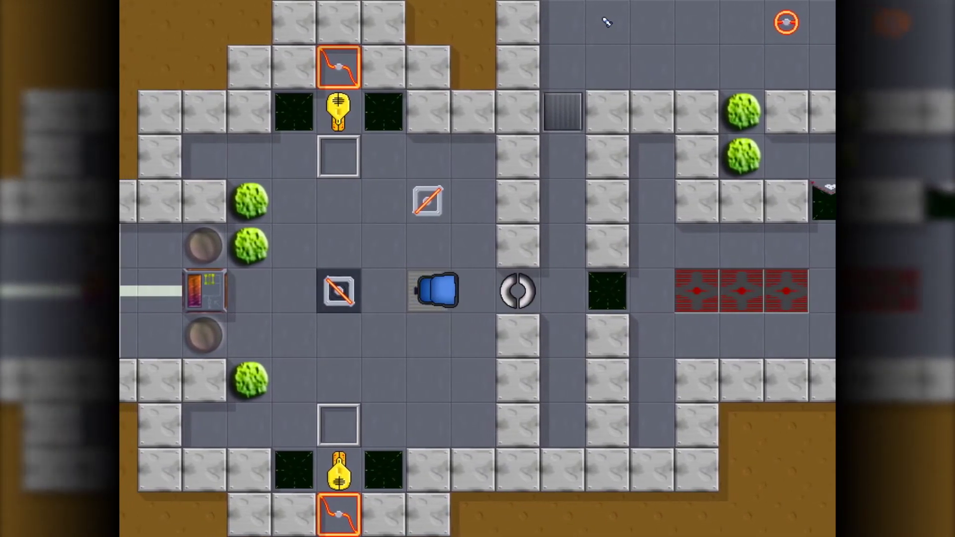
key(Right)
key(Up)
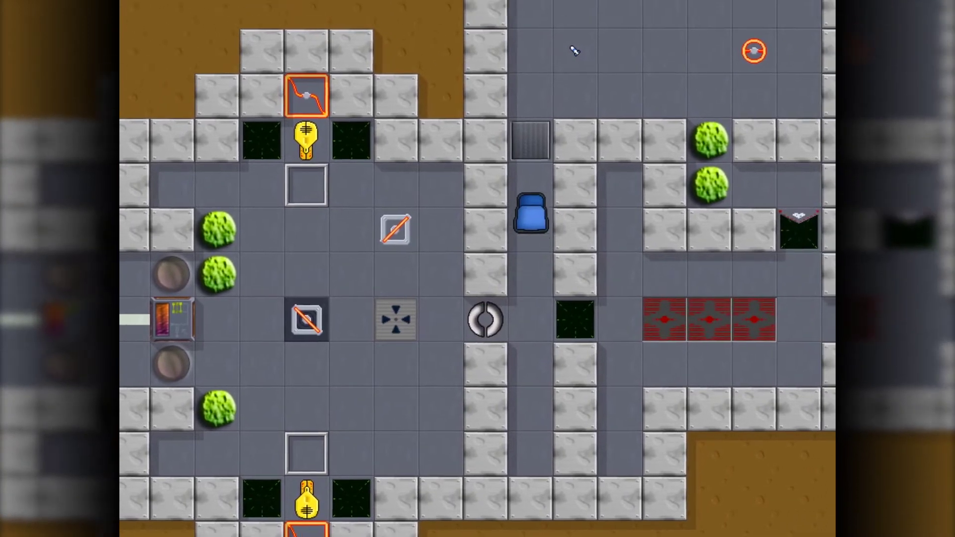
key(Up)
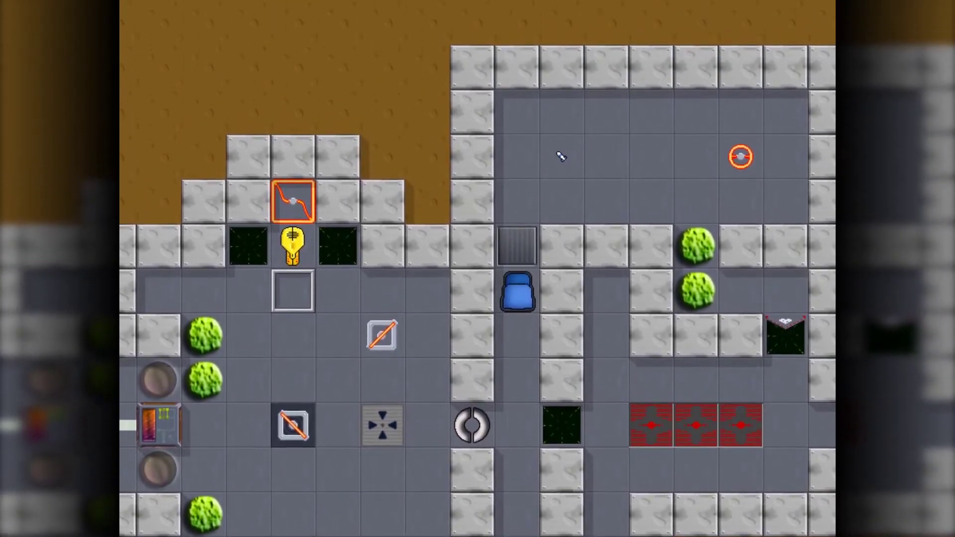
Enter the upper room through the grate and move three cells left of the orange target.
key(Up)
key(Up)
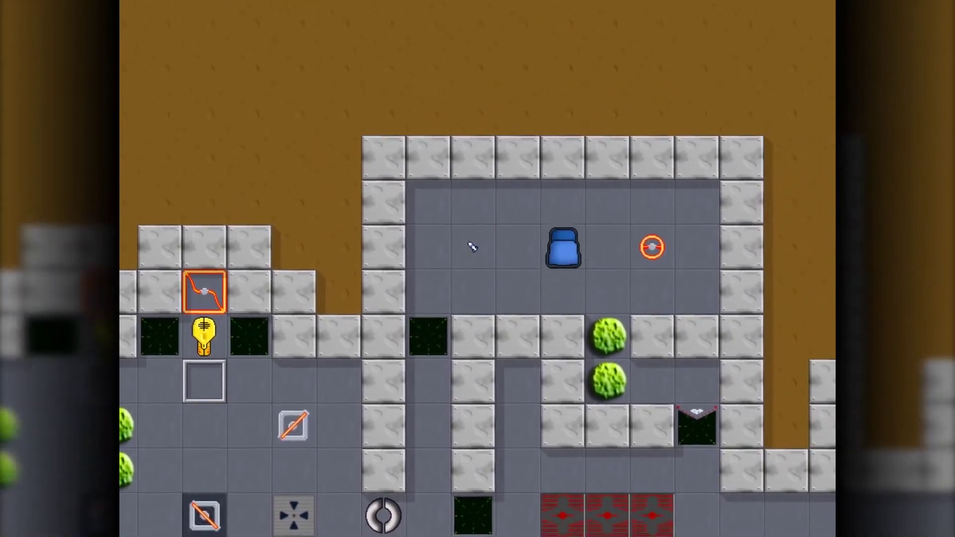
key(Right)
key(Right)
key(Right)
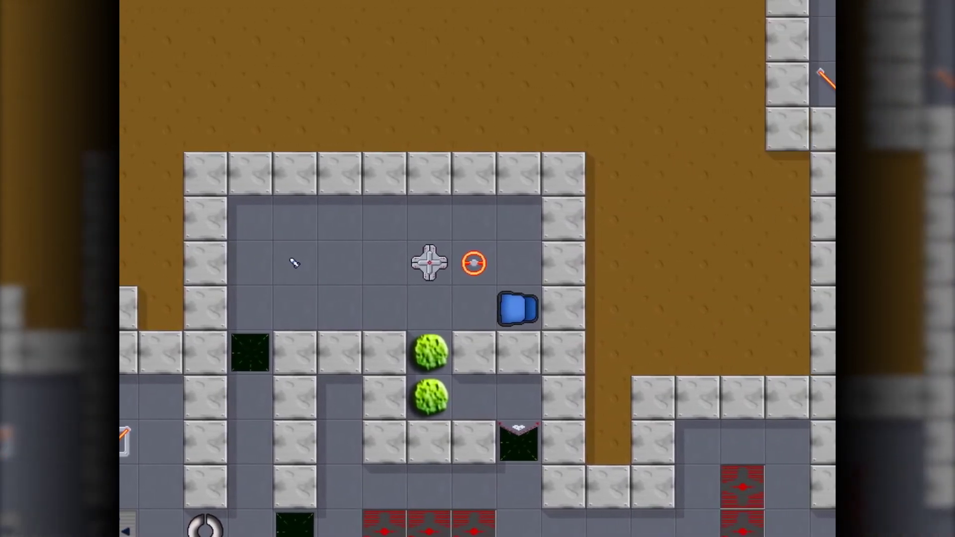
key(Up)
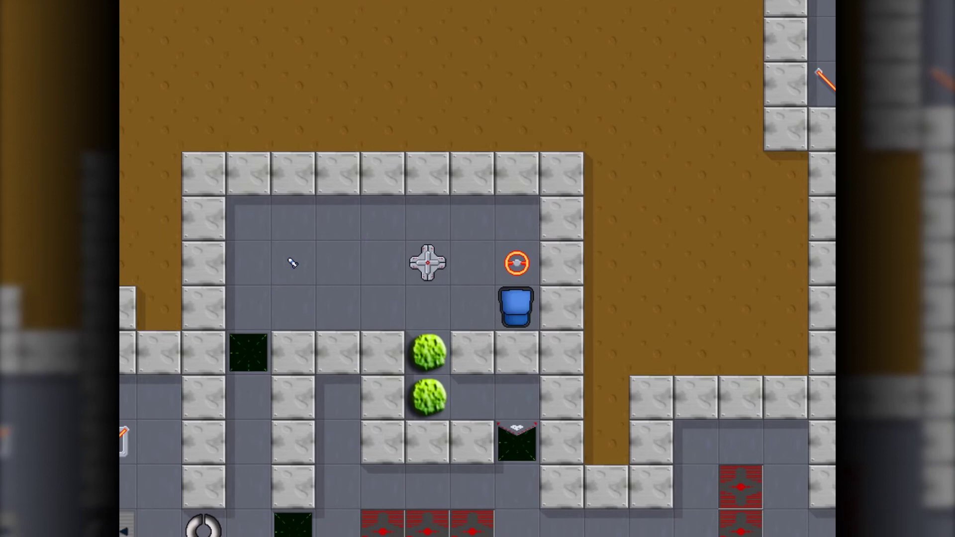
key(Left)
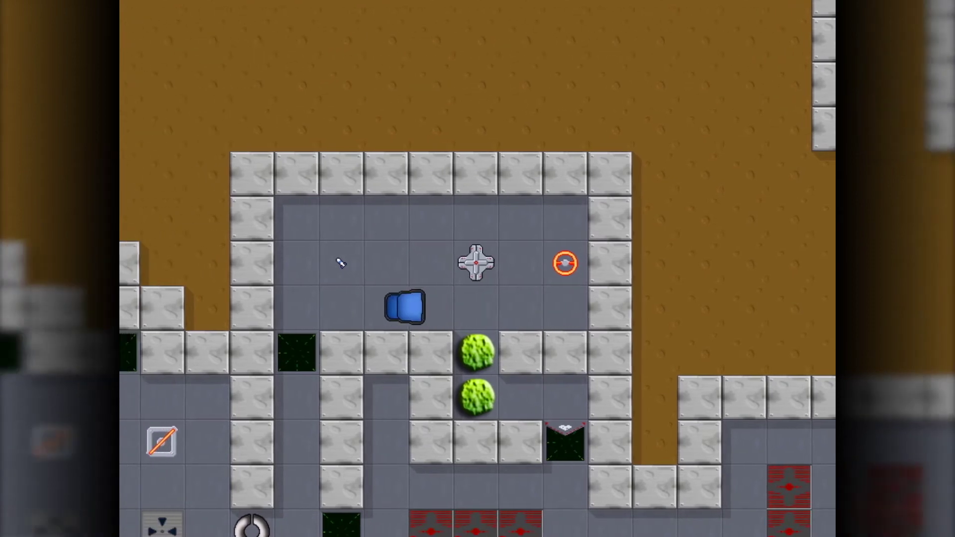
key(Left)
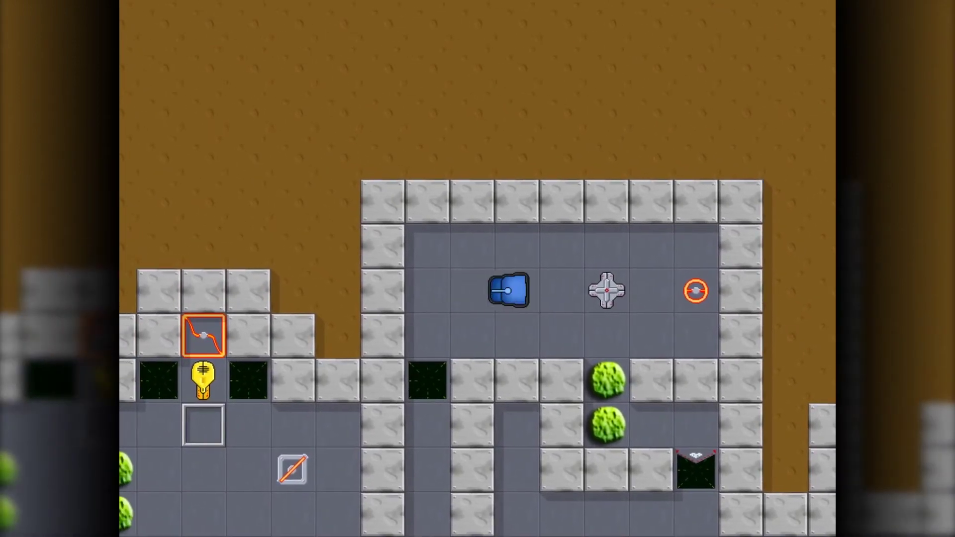
key(Left)
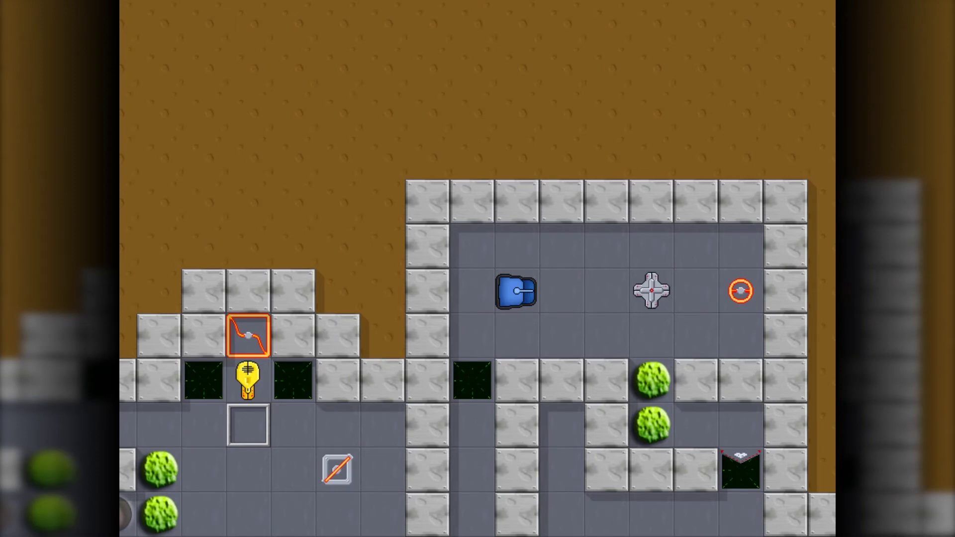
Collect the orange target, drive right across the room, and return left toward it.
key(Down)
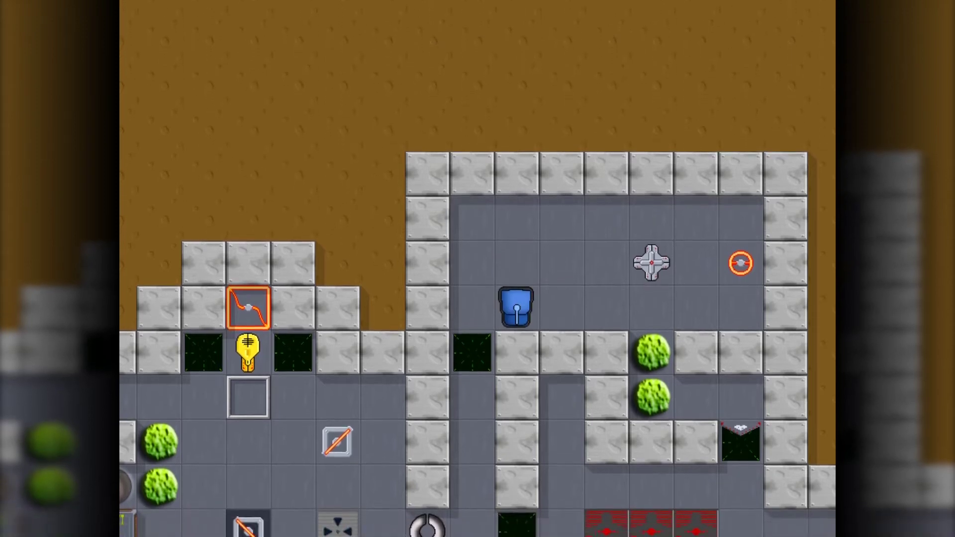
key(Up)
key(Right)
key(Right)
key(Right)
key(Left)
key(Left)
key(Left)
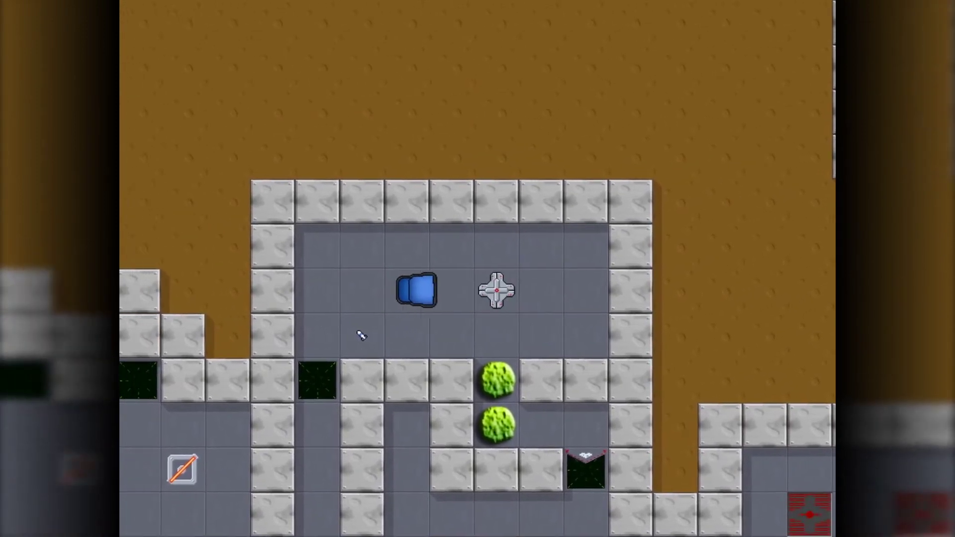
key(Left)
key(Left)
key(Right)
key(Right)
key(Right)
key(Right)
key(Right)
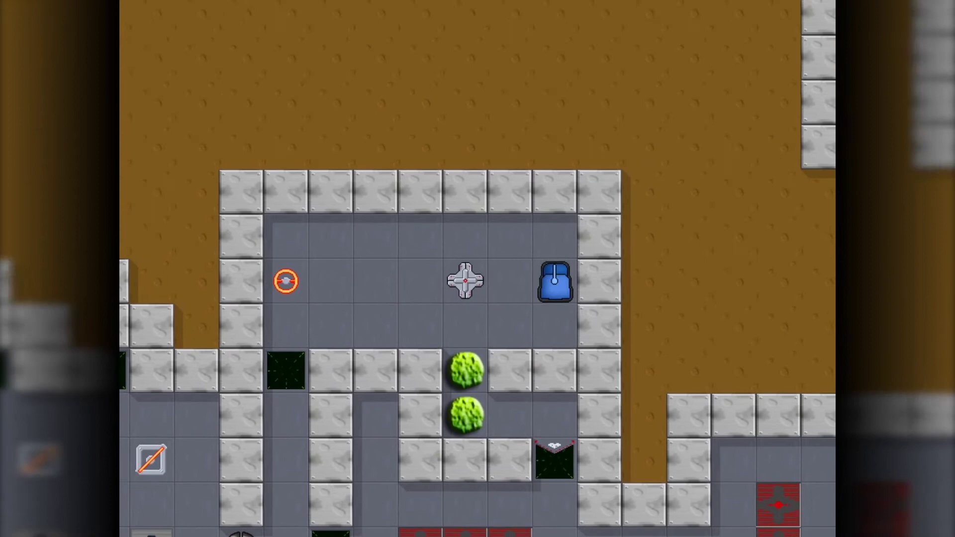
key(Right)
key(Left)
key(Left)
key(Left)
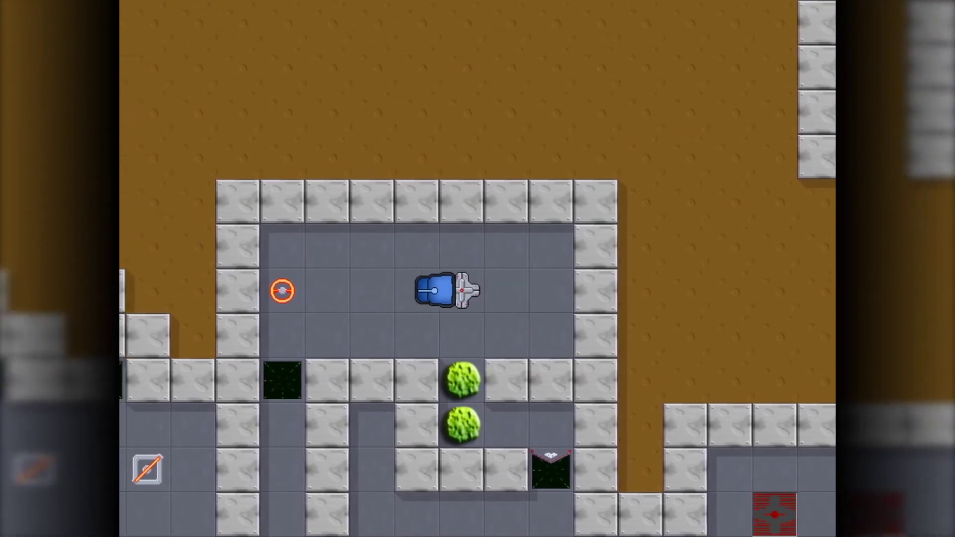
key(Left)
key(Left)
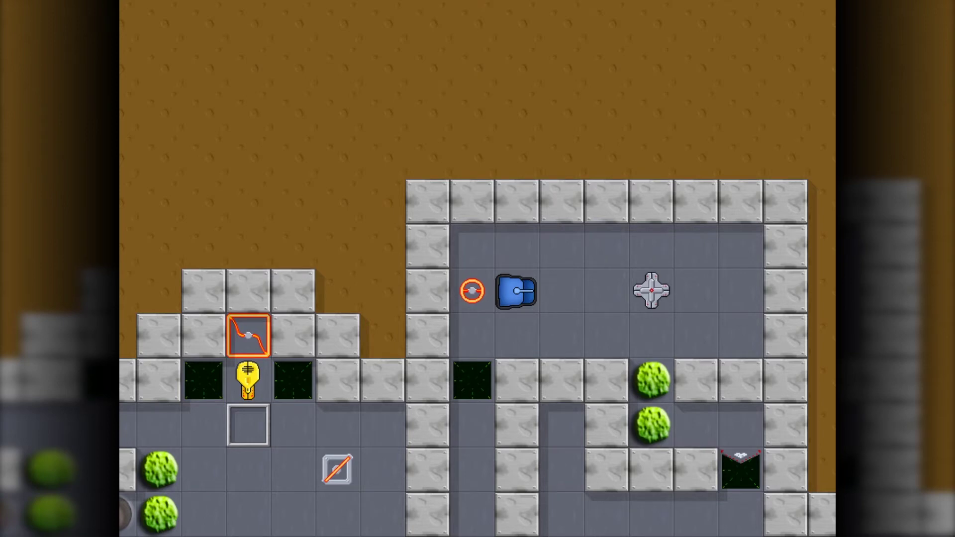
Back down a tile, drive right and up, then left across the room, ending faced right.
key(Down)
key(Down)
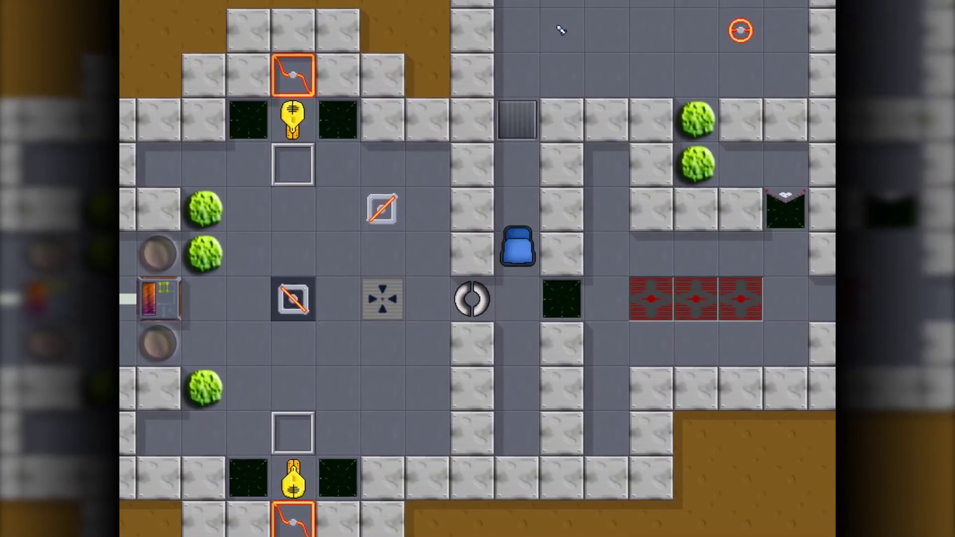
key(Up)
key(Up)
key(Up)
key(Up)
key(Right)
key(Right)
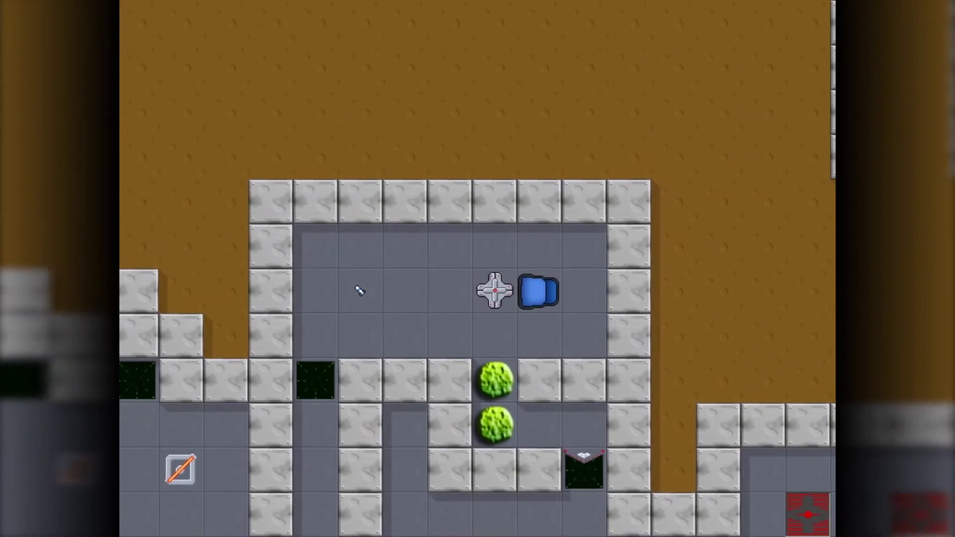
key(Left)
key(Left)
key(Left)
key(Left)
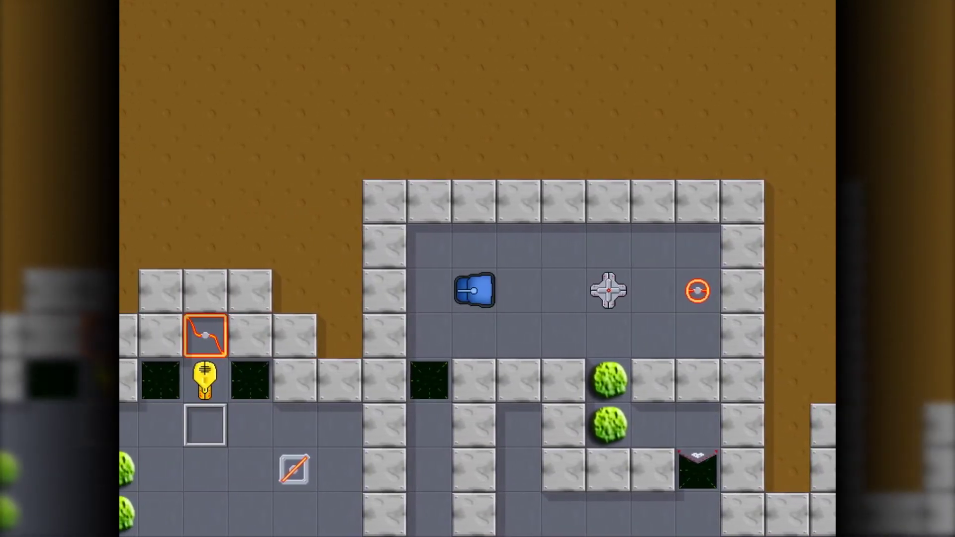
key(Right)
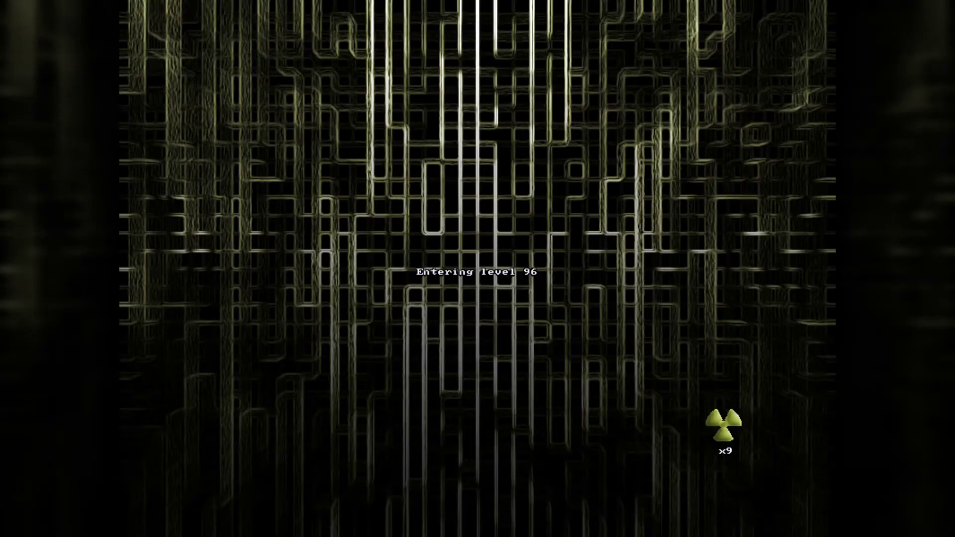
After the restart, drive the tank up the corridor into the upper room on the right.
key(Right)
key(Right)
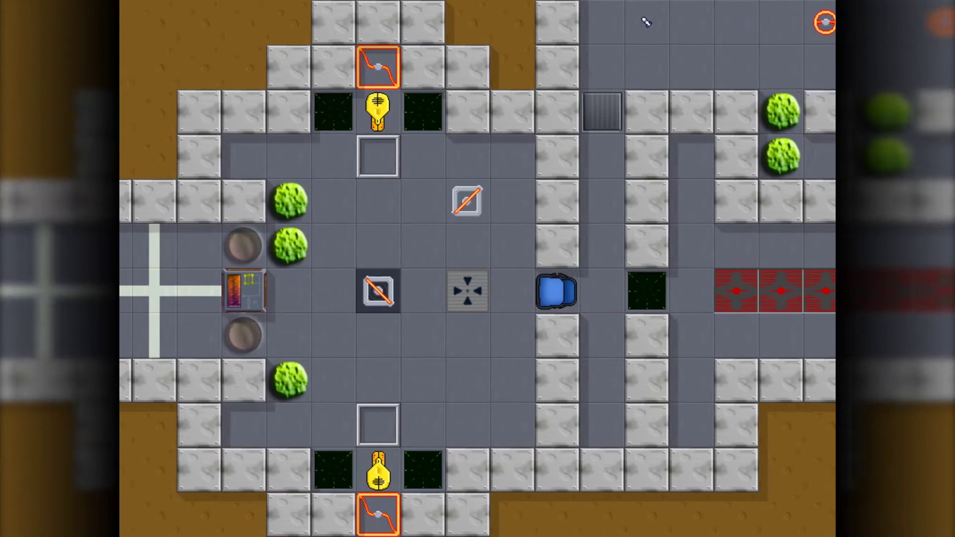
key(Up)
key(Up)
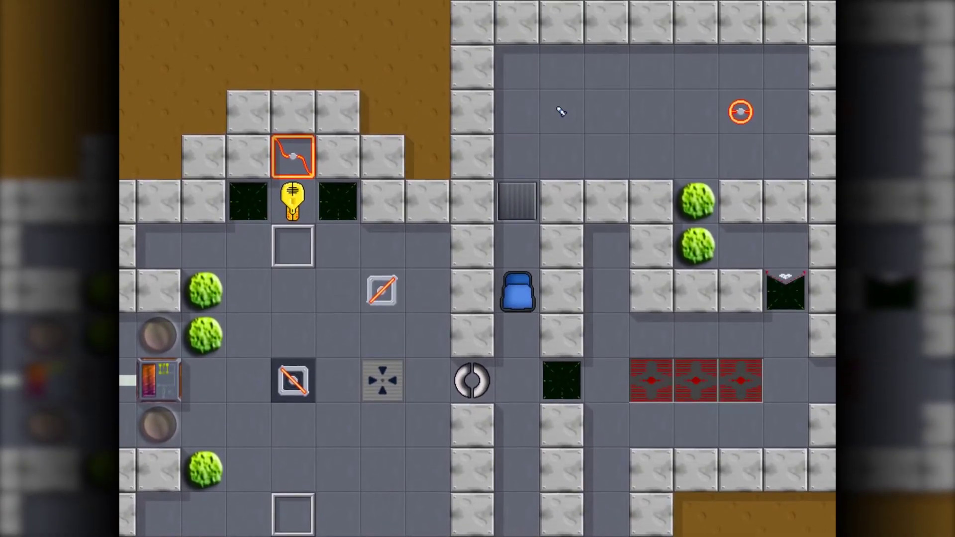
key(Up)
key(Up)
key(Up)
key(Up)
key(Right)
key(Right)
key(Right)
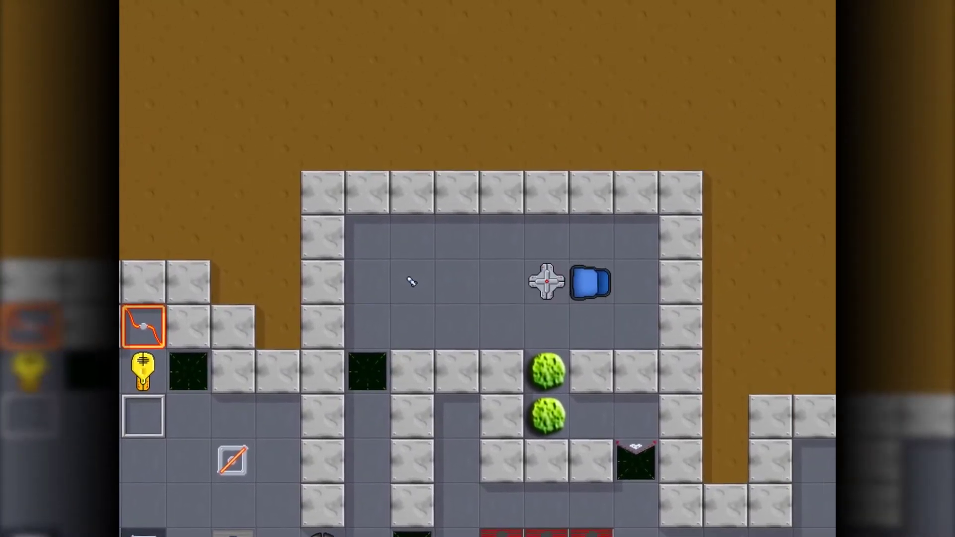
key(Right)
Push the cross block left, clear the green blob, then drive right and down the corridor.
key(Left)
key(Left)
key(Left)
key(Left)
key(Left)
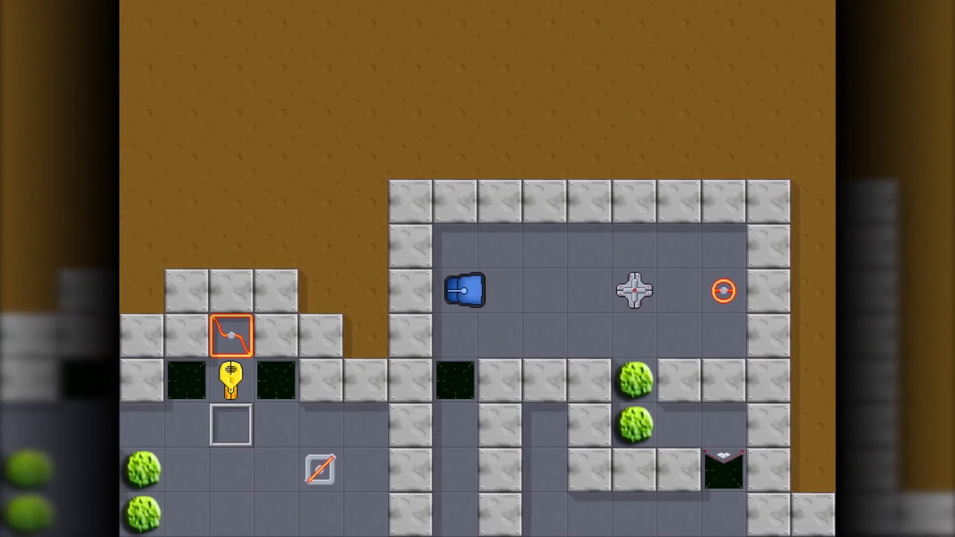
key(Right)
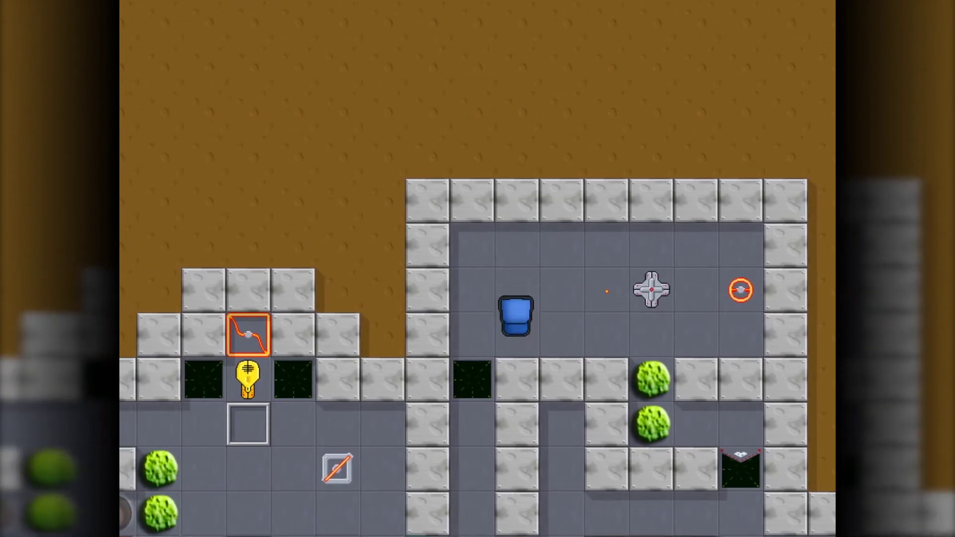
key(Down)
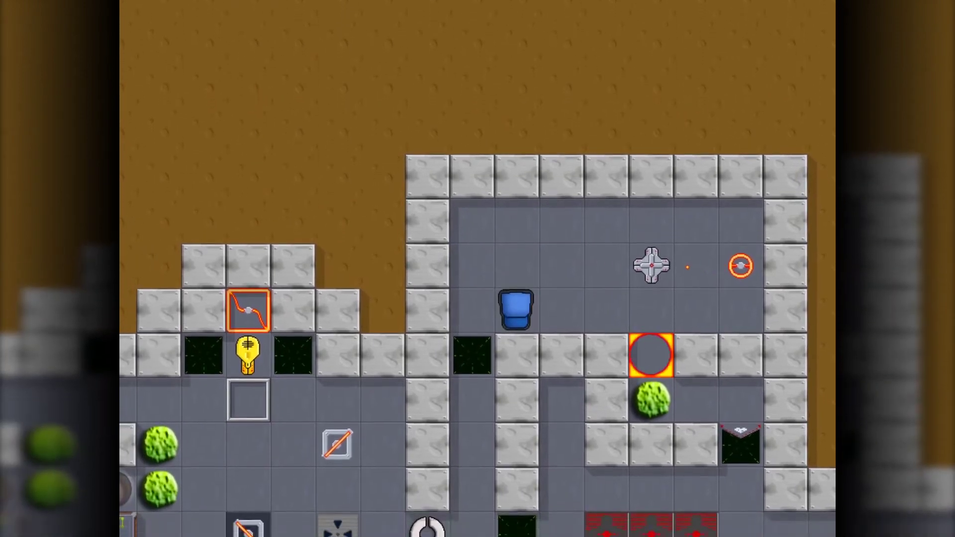
key(Right)
key(Right)
key(Right)
key(Right)
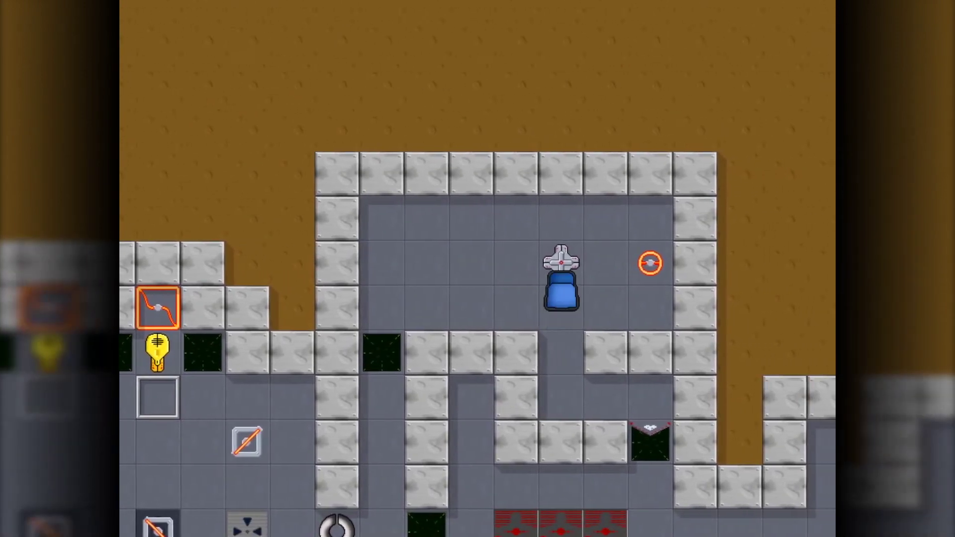
key(Down)
key(Down)
key(Down)
key(Right)
key(Right)
key(Right)
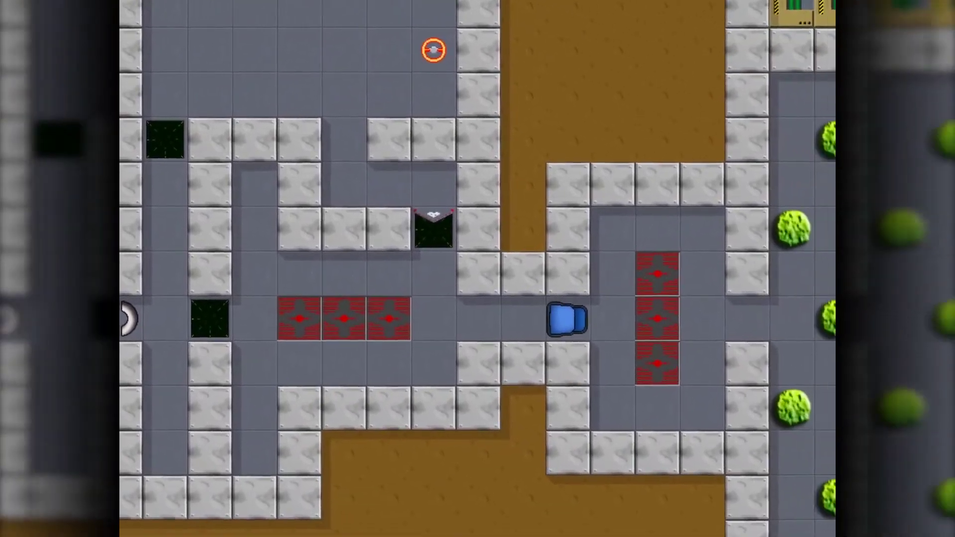
key(Down)
key(Down)
Steer under the green blob, up beside the orb column, and into the right-side maze.
key(Down)
key(Right)
key(Right)
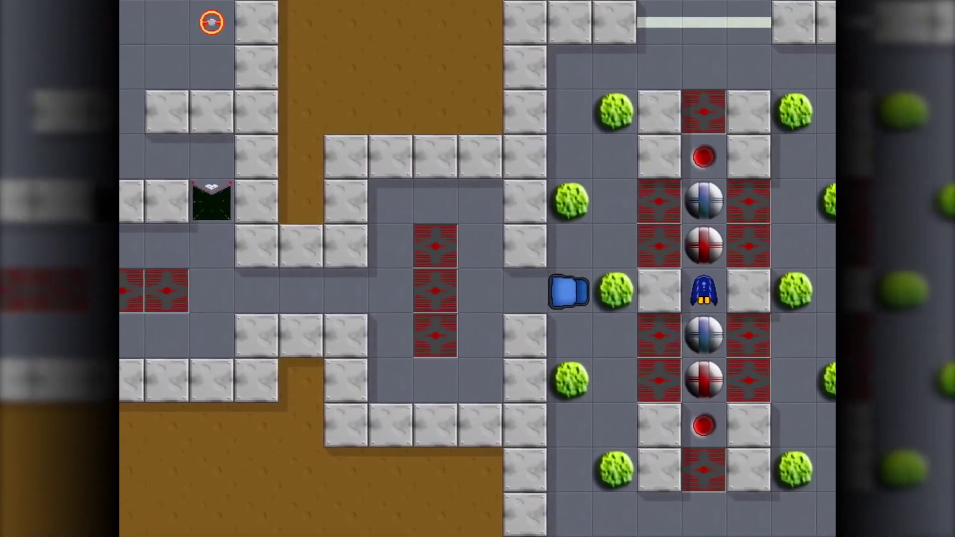
key(Down)
key(Left)
key(Right)
key(Right)
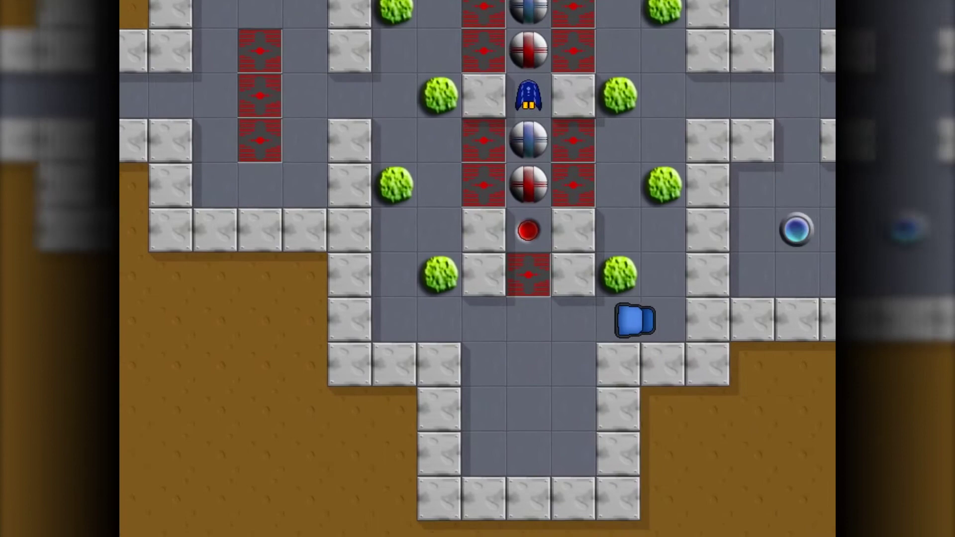
key(Up)
key(Up)
key(Up)
key(Right)
key(Right)
key(Right)
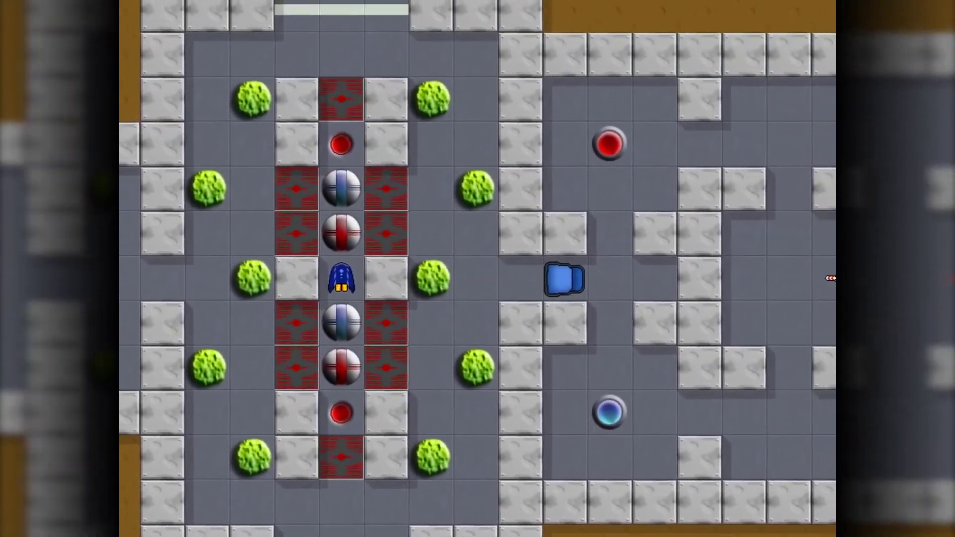
key(Right)
key(Right)
key(Right)
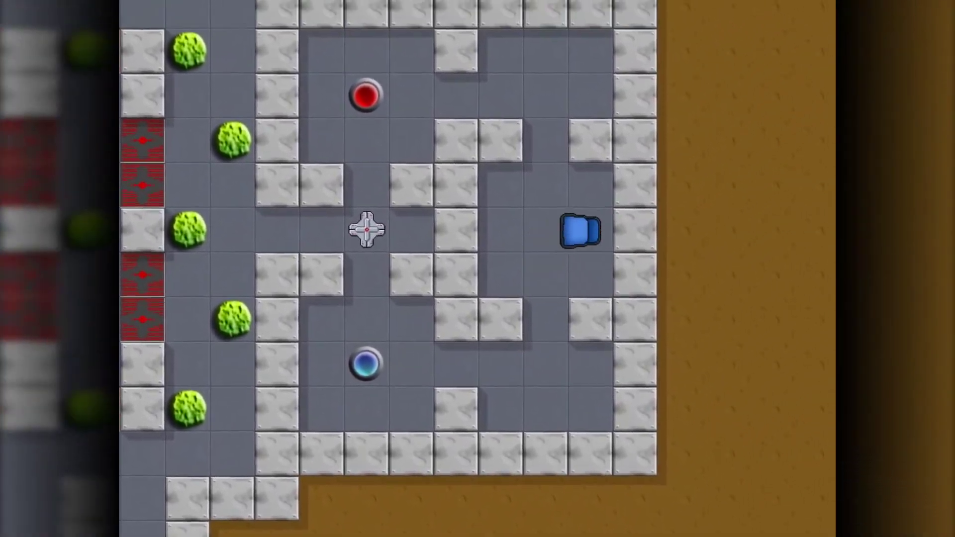
Bring the tank up beside the cross marker, drive left past it, and turn up the corridor.
key(Down)
key(Up)
key(Left)
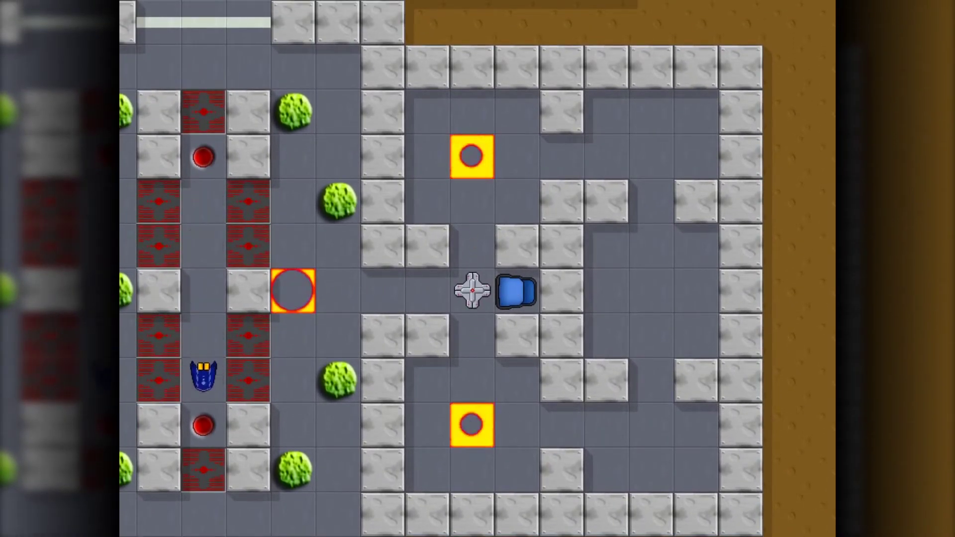
key(Left)
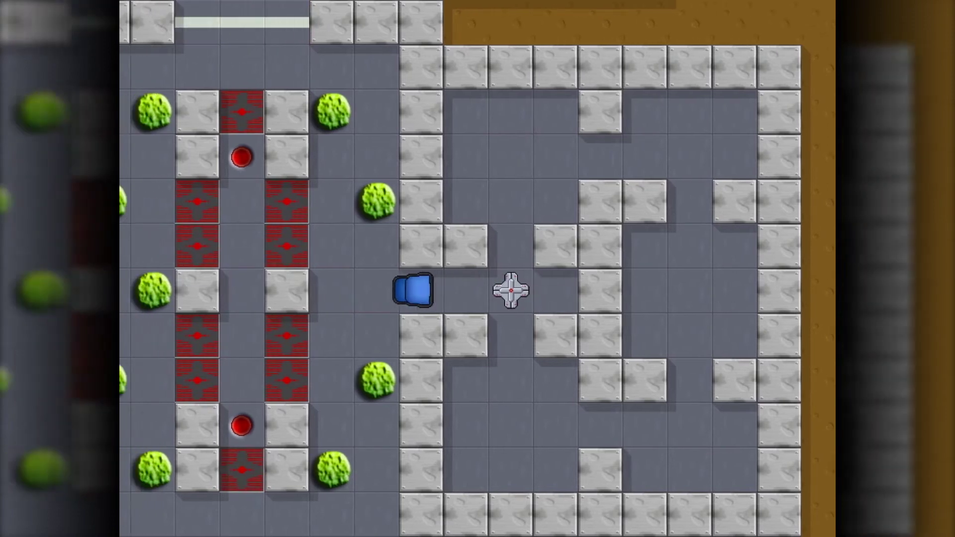
key(Left)
key(Up)
key(Up)
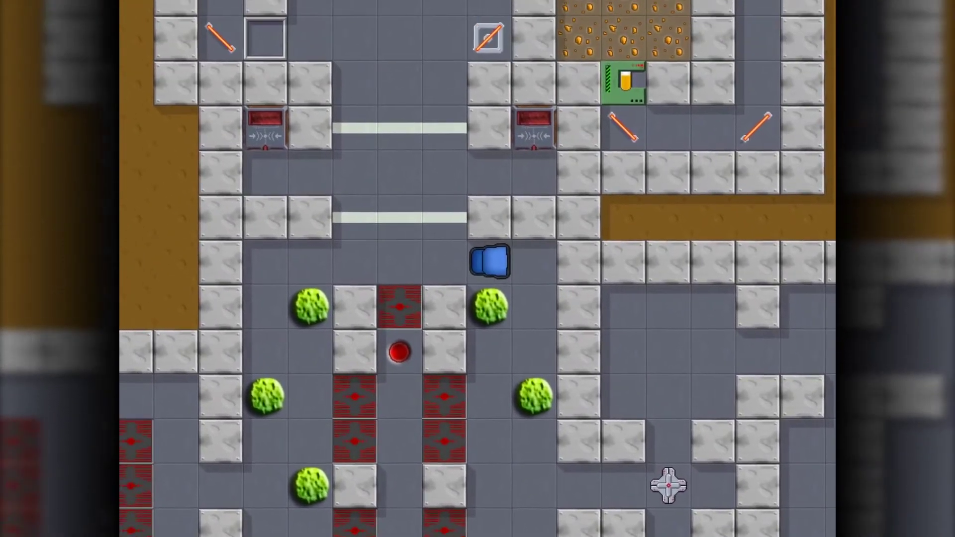
Drive the tank along the corridor and up through the barrier gates into the top room.
key(Left)
key(Right)
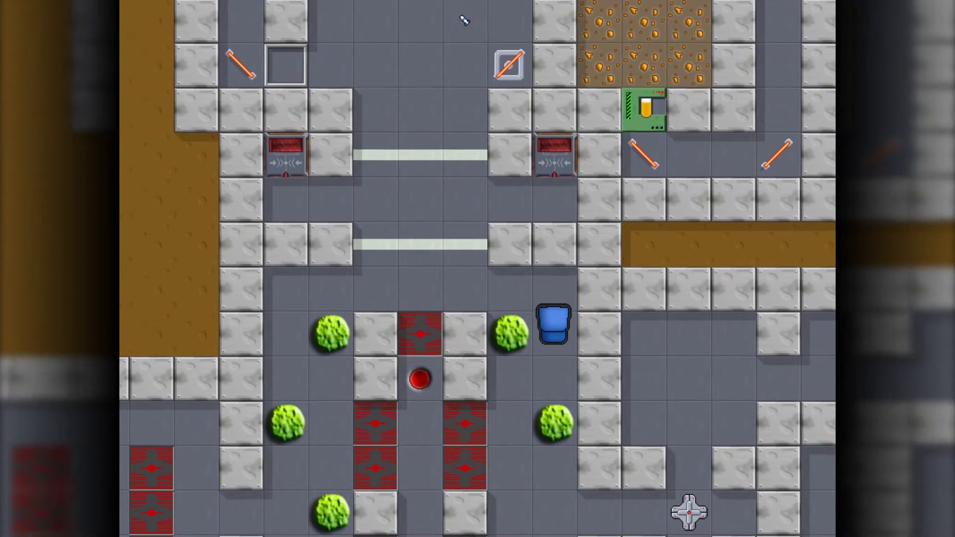
key(Down)
key(Down)
key(Right)
key(Up)
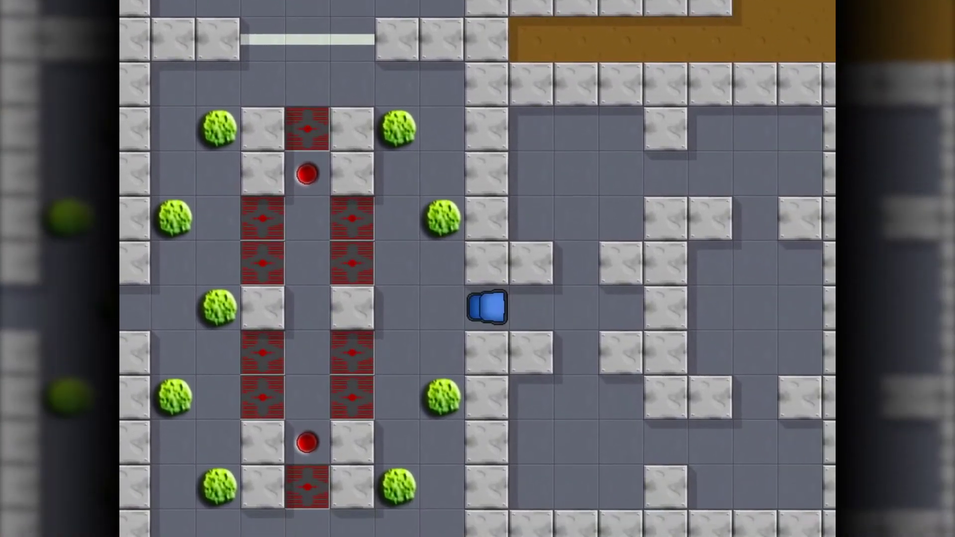
key(Up)
key(Up)
key(Up)
key(Up)
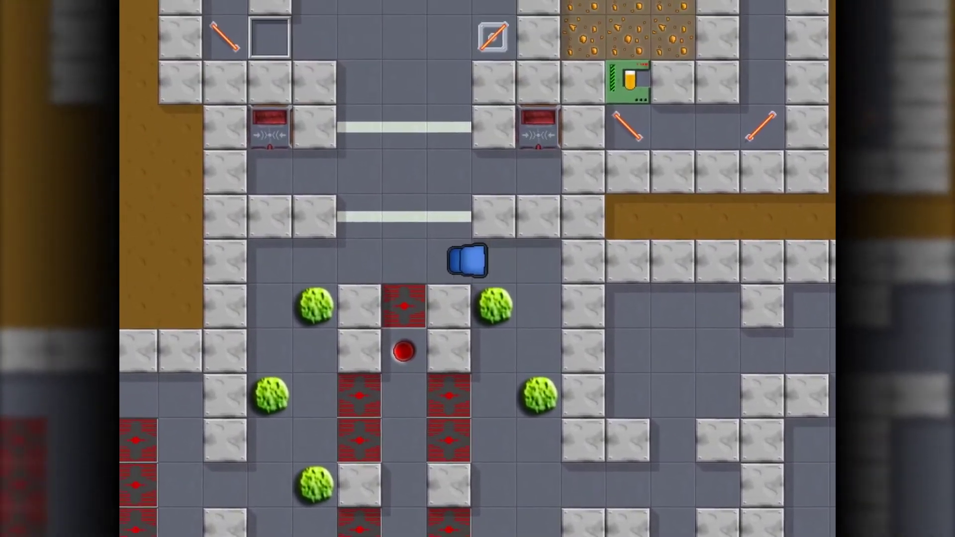
key(Up)
key(Up)
key(Up)
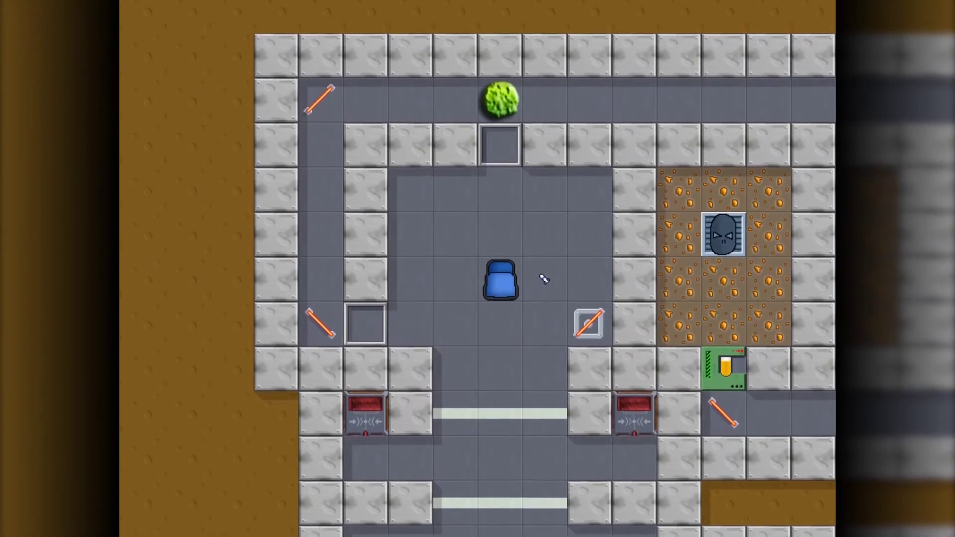
Move the tank down, step it off the floor switch, face left and move up.
key(Down)
key(Down)
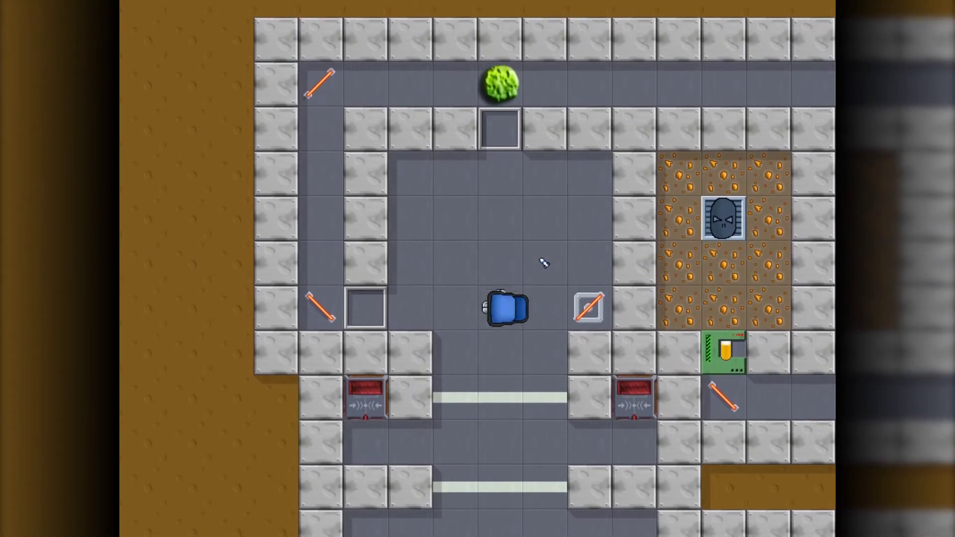
key(Right)
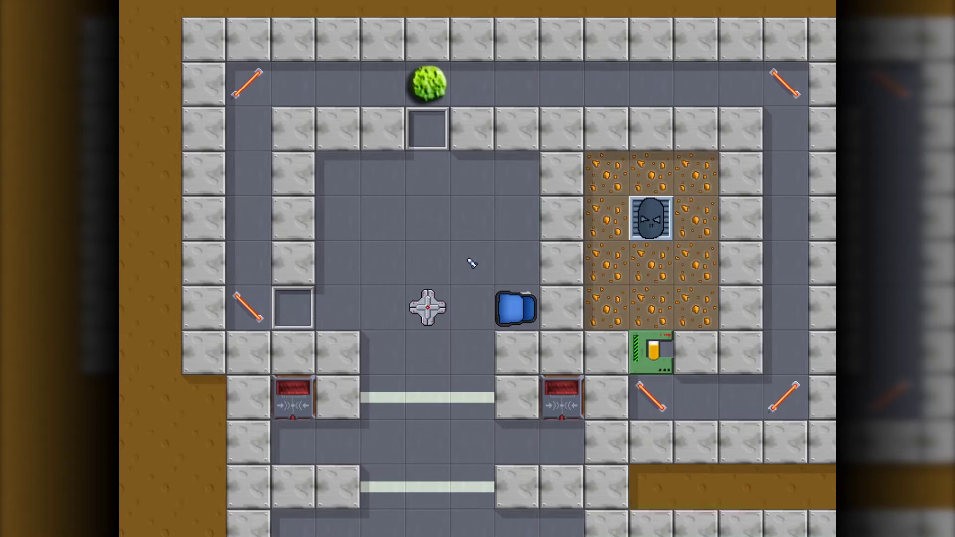
key(Left)
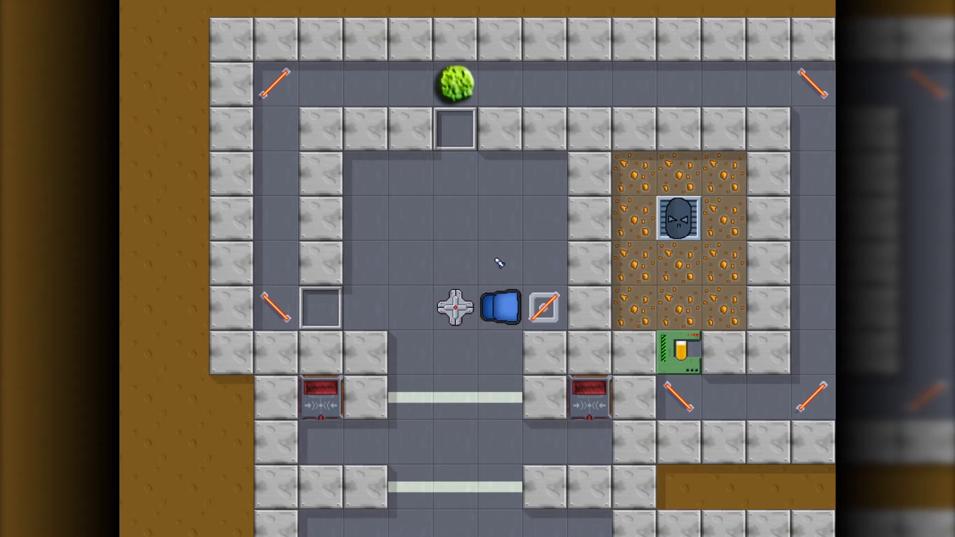
key(Up)
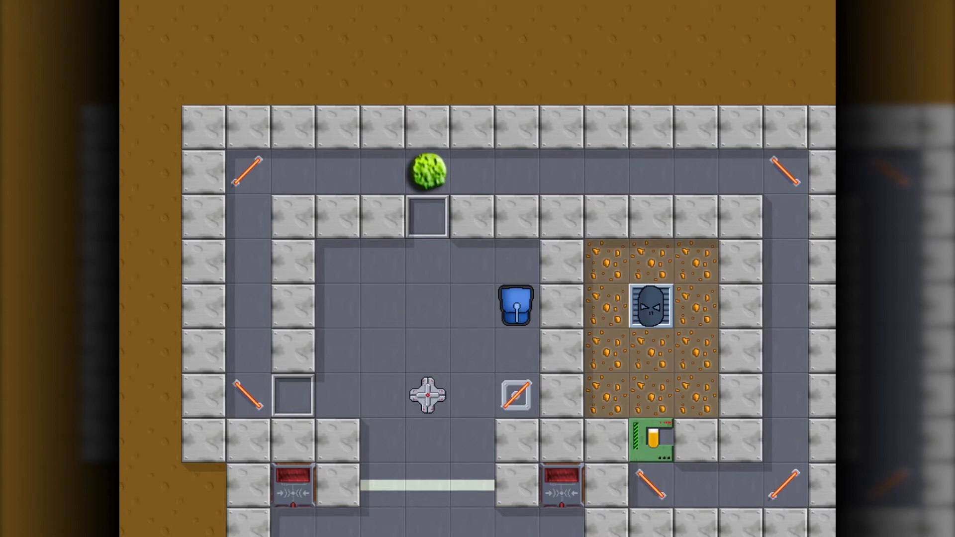
Work the tank around the cross marker, ending one tile left facing down.
key(Down)
key(Down)
key(Up)
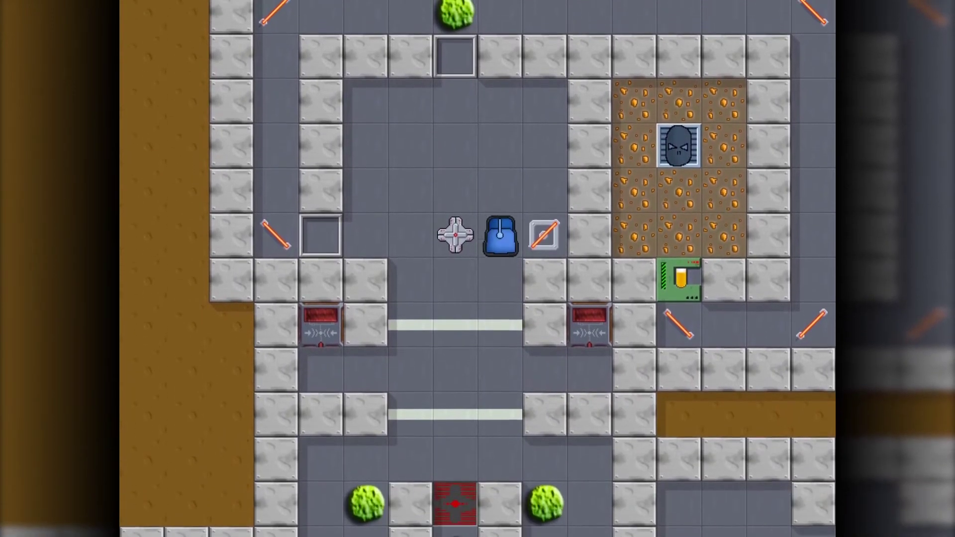
key(Up)
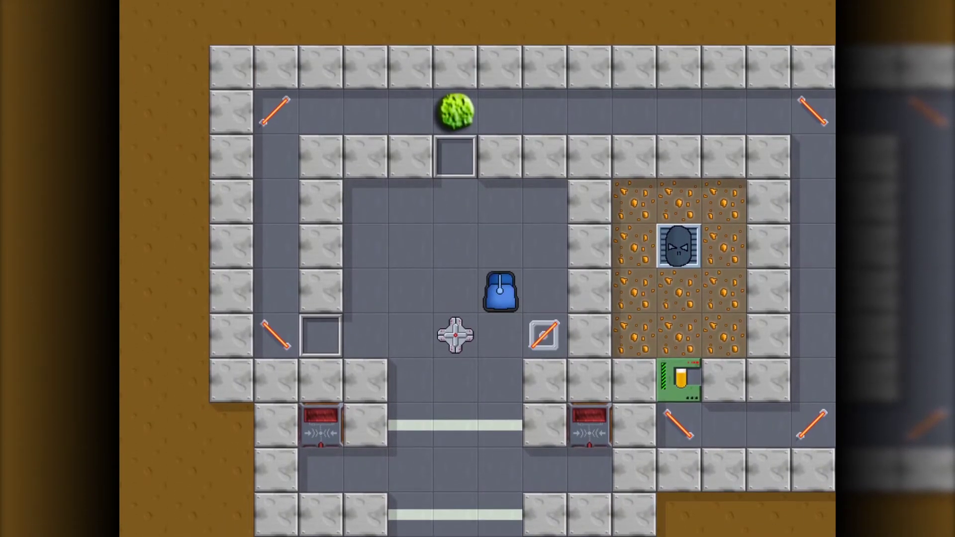
key(Right)
key(Up)
key(Down)
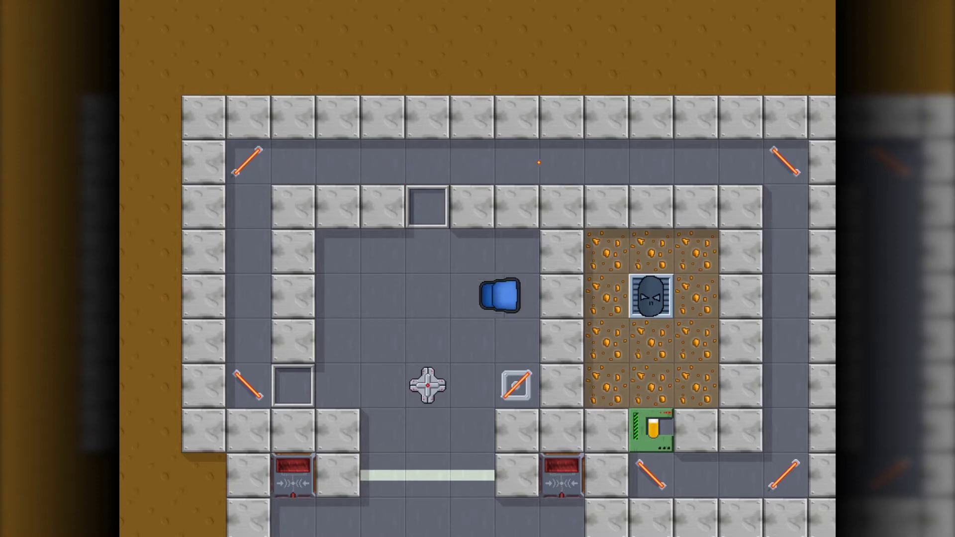
key(Left)
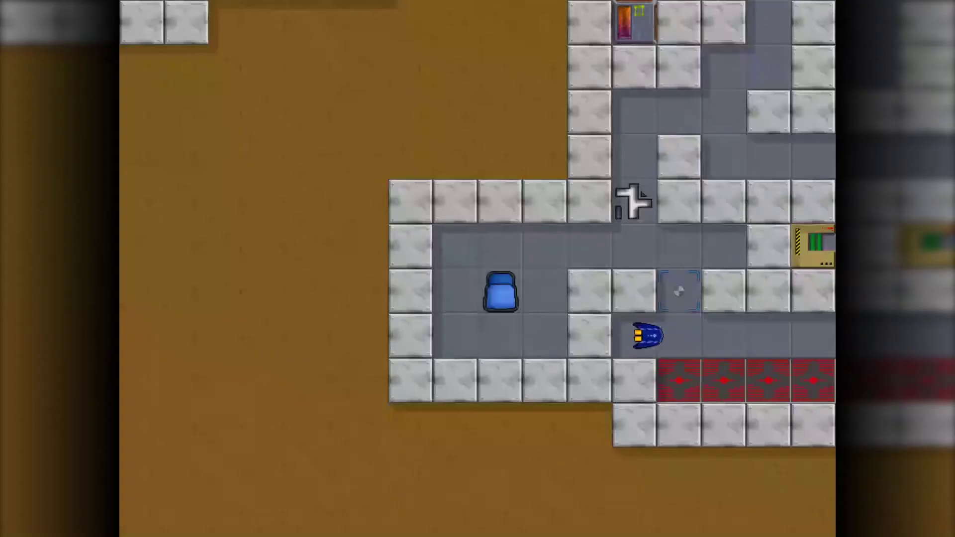
Drive the tank right out of the left room to the tile below the orange ball.
key(Right)
key(Right)
key(Right)
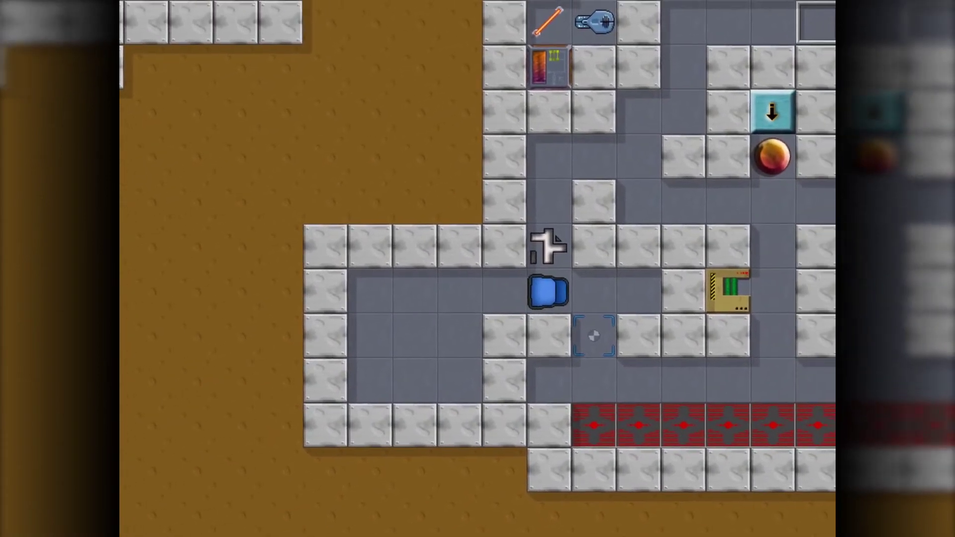
key(Right)
key(Right)
key(Right)
key(Right)
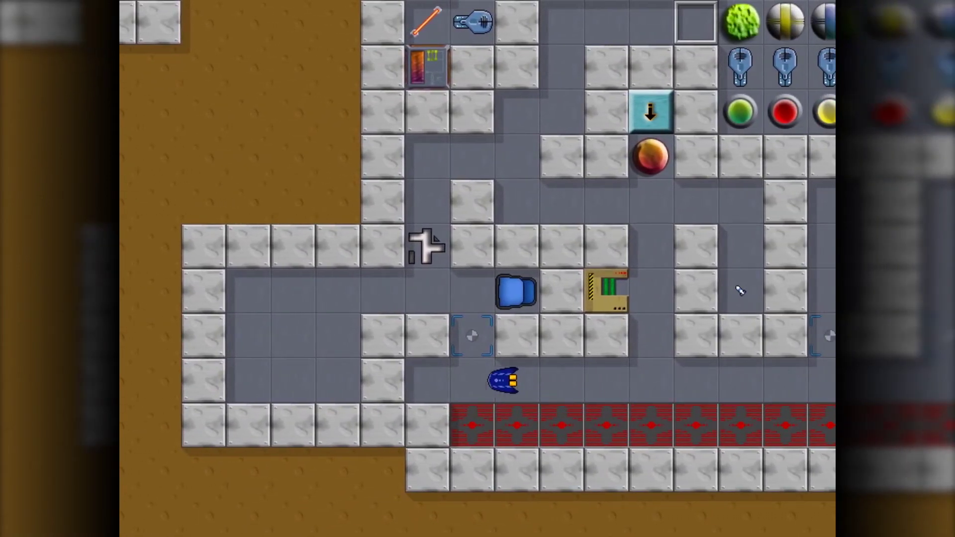
key(Right)
key(Right)
key(Right)
key(Right)
key(Right)
key(Right)
key(Right)
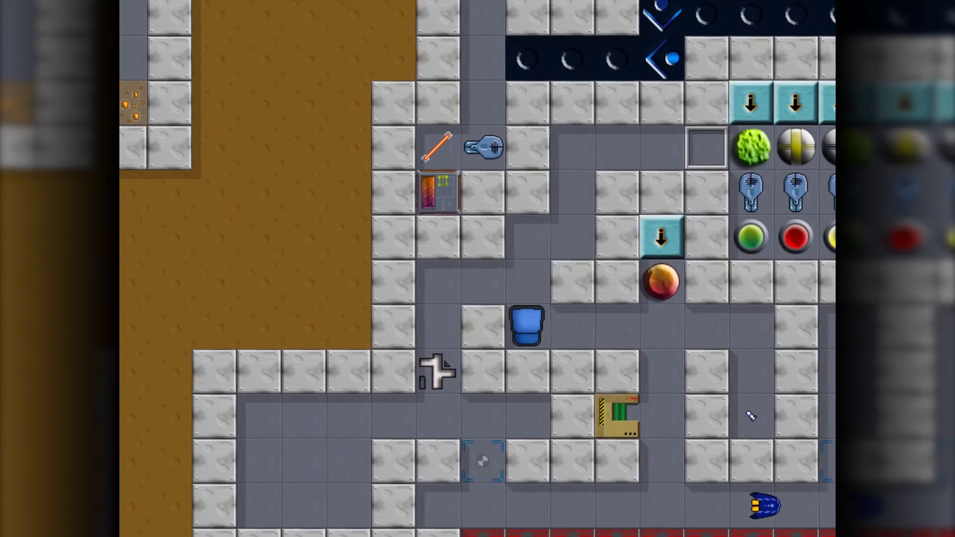
key(Right)
key(Right)
key(Right)
key(Right)
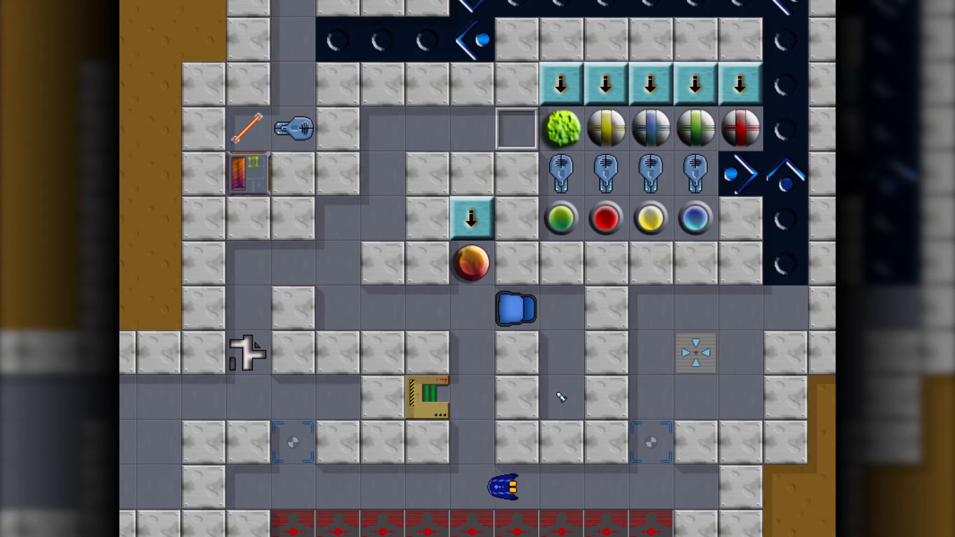
key(Left)
key(Left)
key(Left)
key(Left)
key(Left)
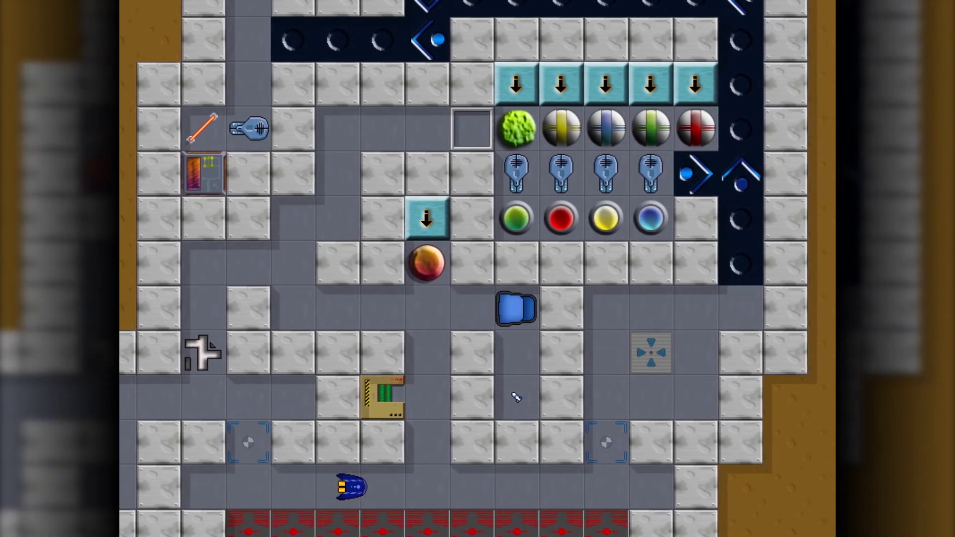
key(Right)
key(Right)
key(Right)
key(Right)
key(Right)
key(Right)
key(Right)
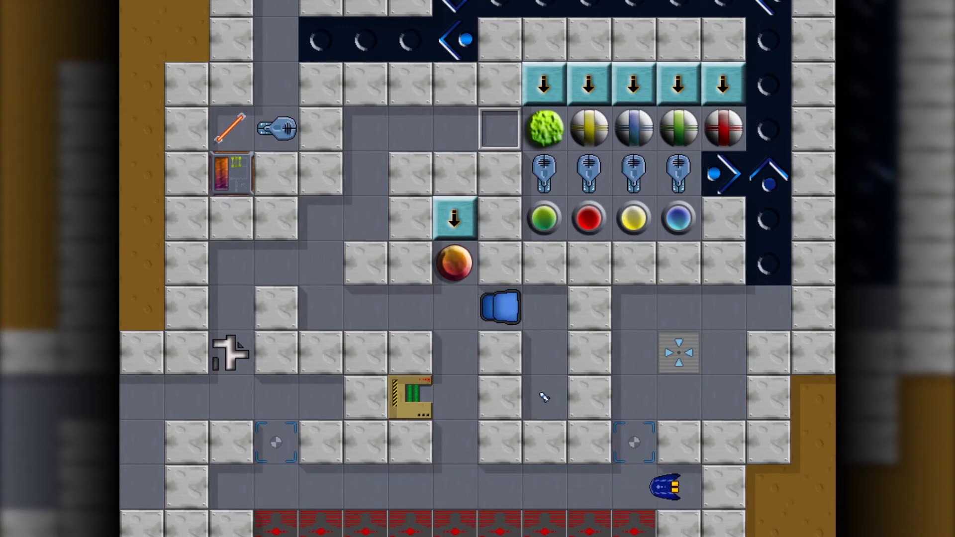
key(Left)
key(Left)
key(Left)
key(Left)
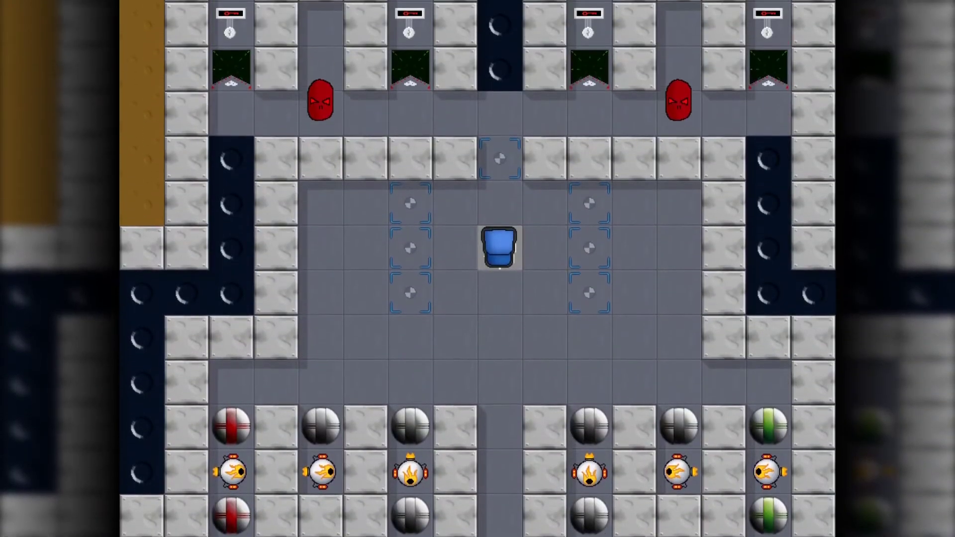
Drive down between the flame robots into the key chamber and the nook's marker tile.
key(Down)
key(Down)
key(Down)
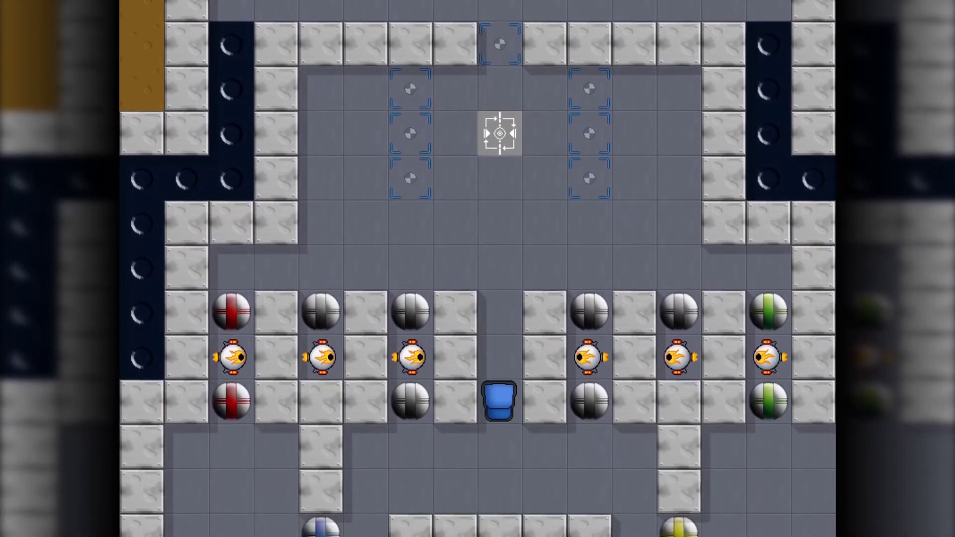
key(Down)
key(Left)
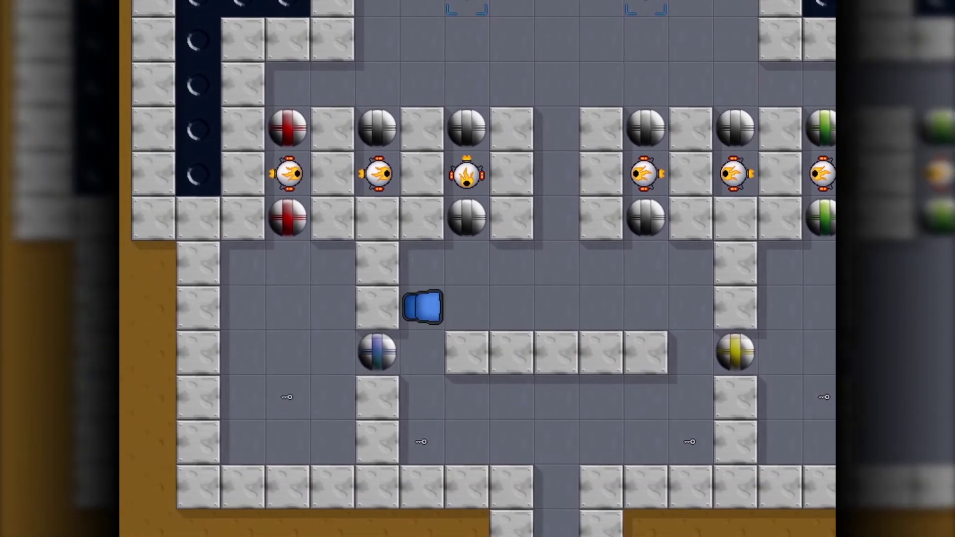
key(Right)
key(Right)
key(Down)
key(Down)
key(Down)
key(Down)
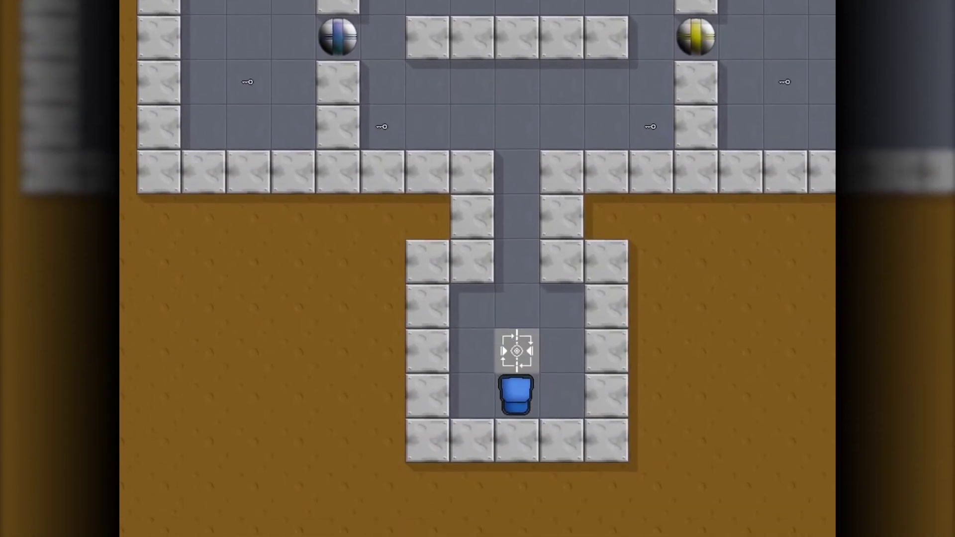
key(Up)
key(Up)
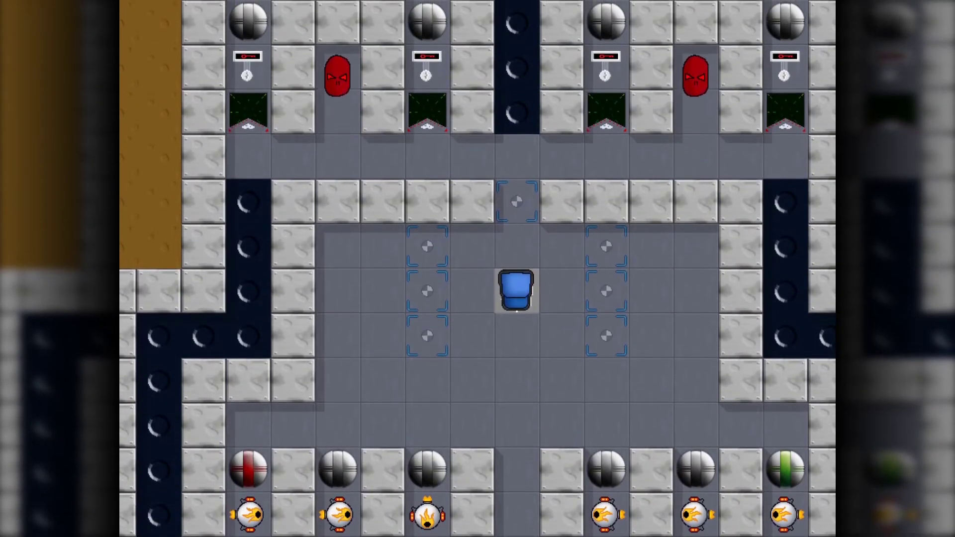
Bring the tank up from the nook and collect the key near the blue ball.
key(Down)
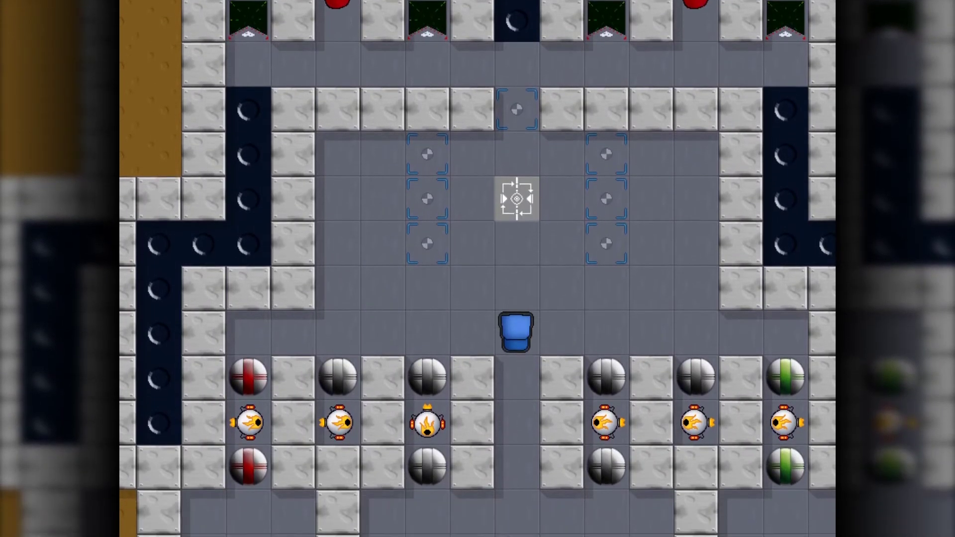
key(Up)
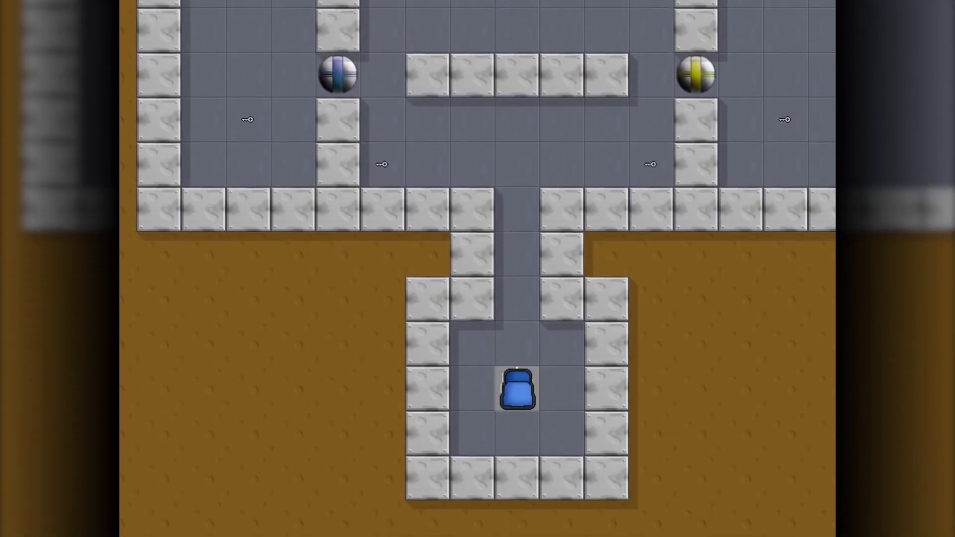
key(Up)
key(Up)
key(Up)
key(Up)
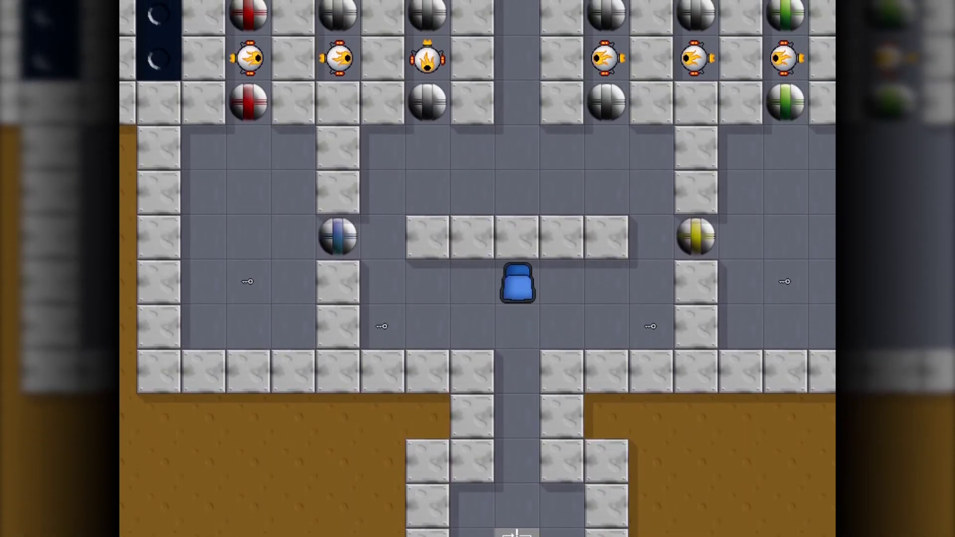
key(Left)
Go up through the gap and sweep the central room left, then right.
key(Up)
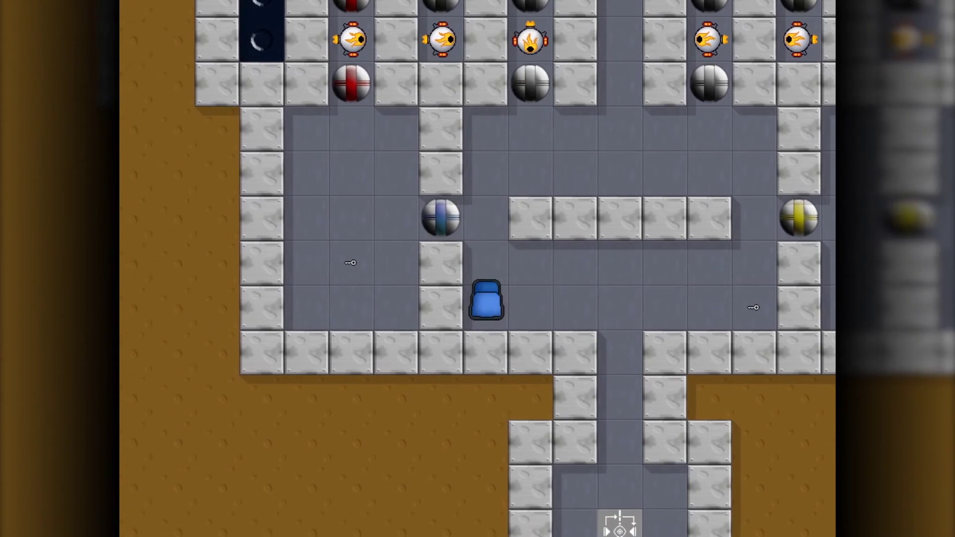
key(Up)
key(Up)
key(Up)
key(Up)
key(Up)
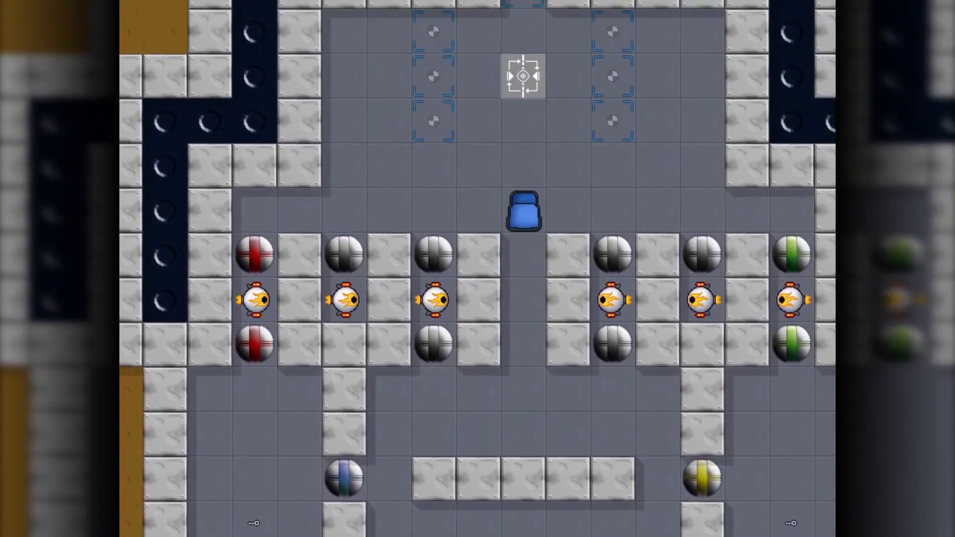
key(Up)
key(Up)
key(Left)
key(Left)
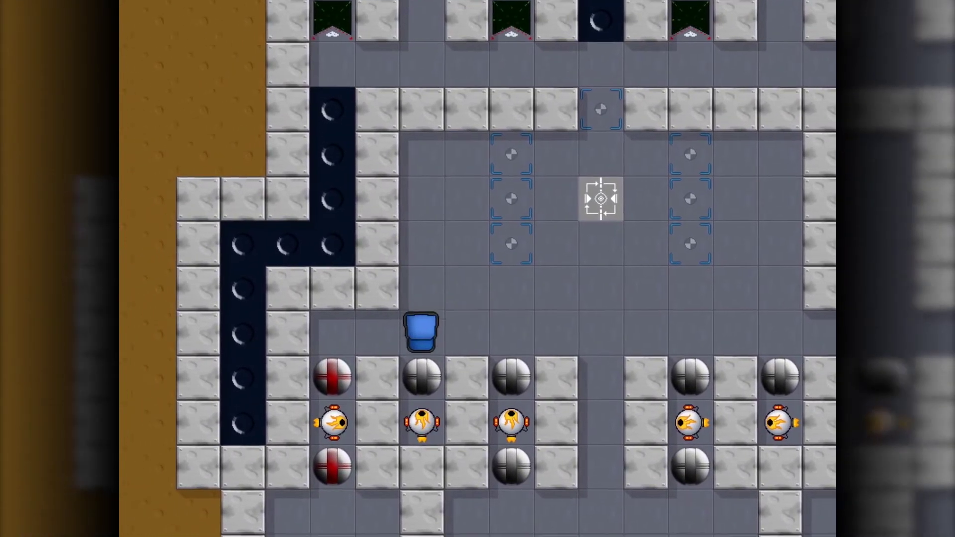
key(Left)
key(Left)
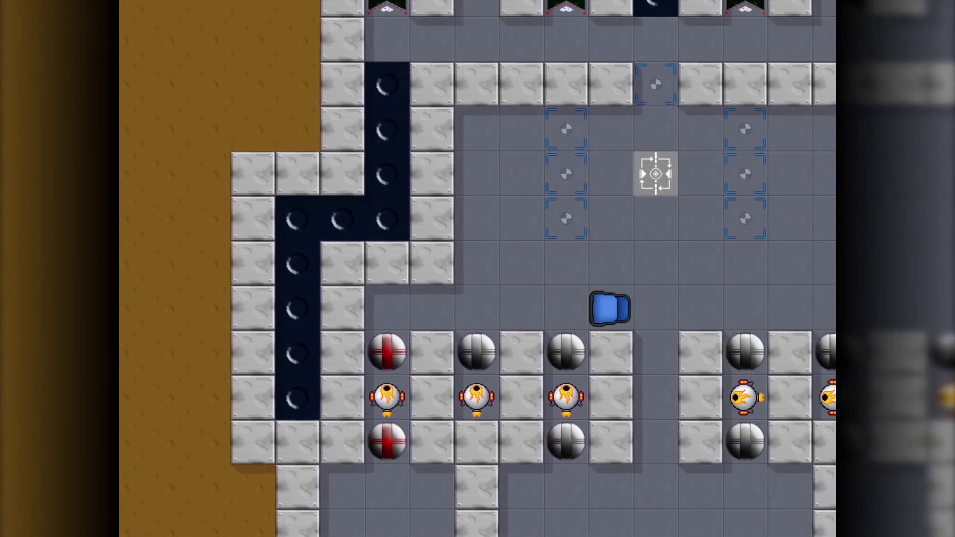
key(Right)
key(Right)
key(Right)
key(Right)
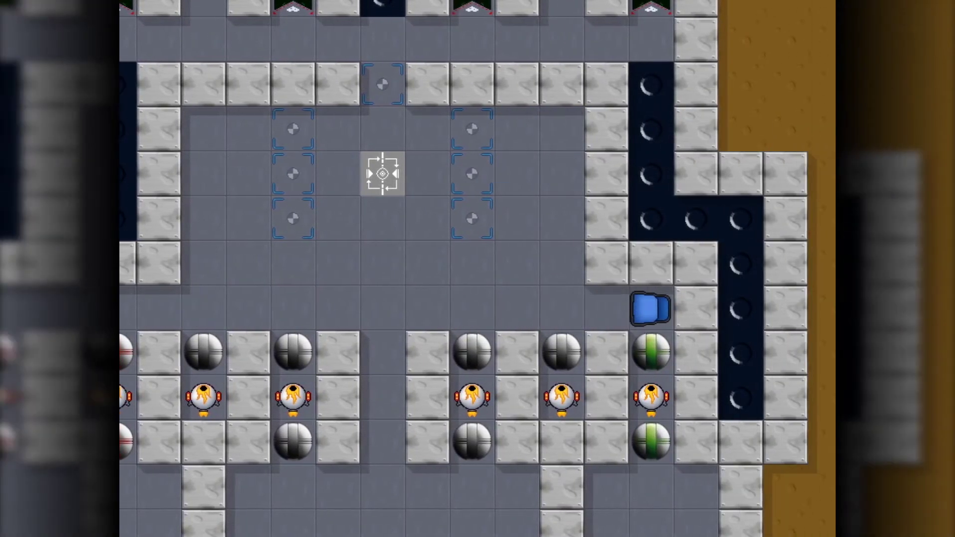
key(Right)
key(Right)
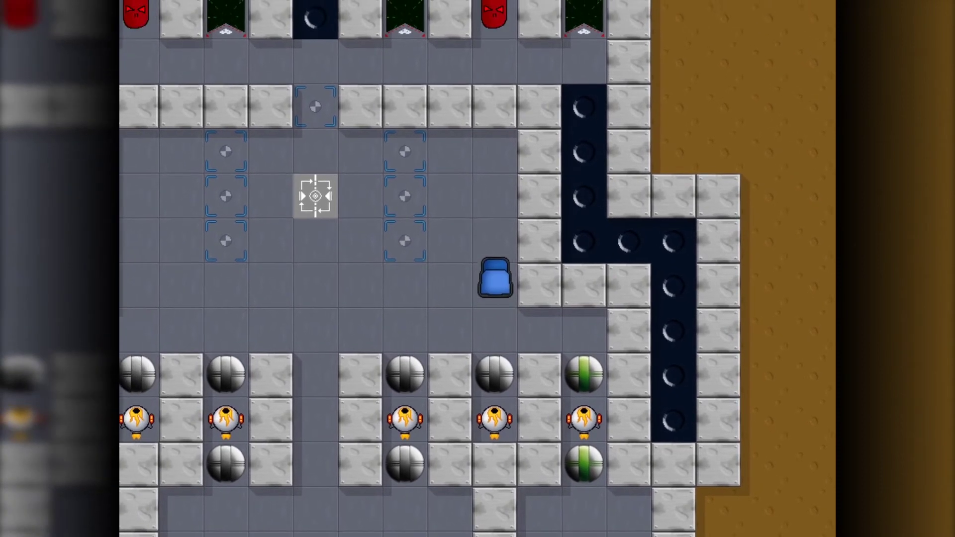
Move up the right wall, then drive back down through the gap.
key(Up)
key(Up)
key(Up)
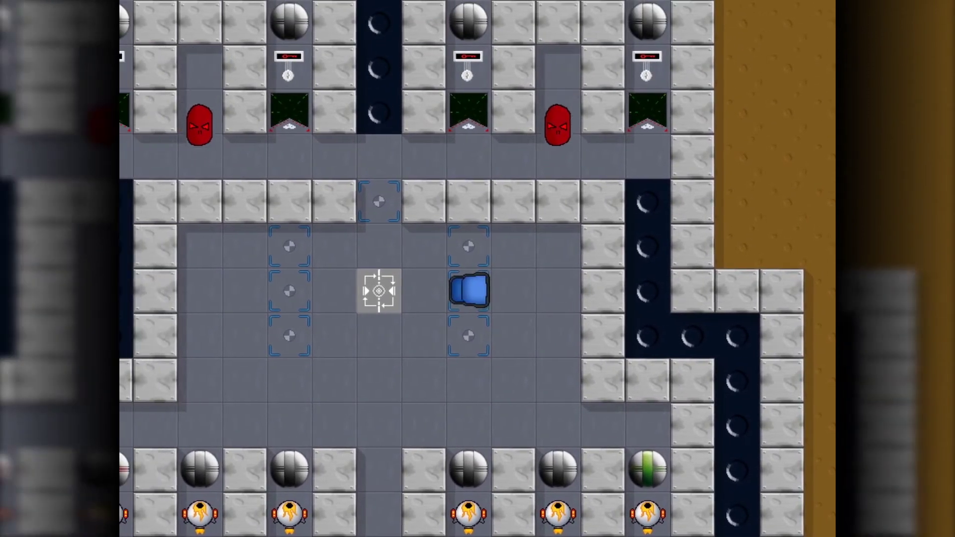
key(Left)
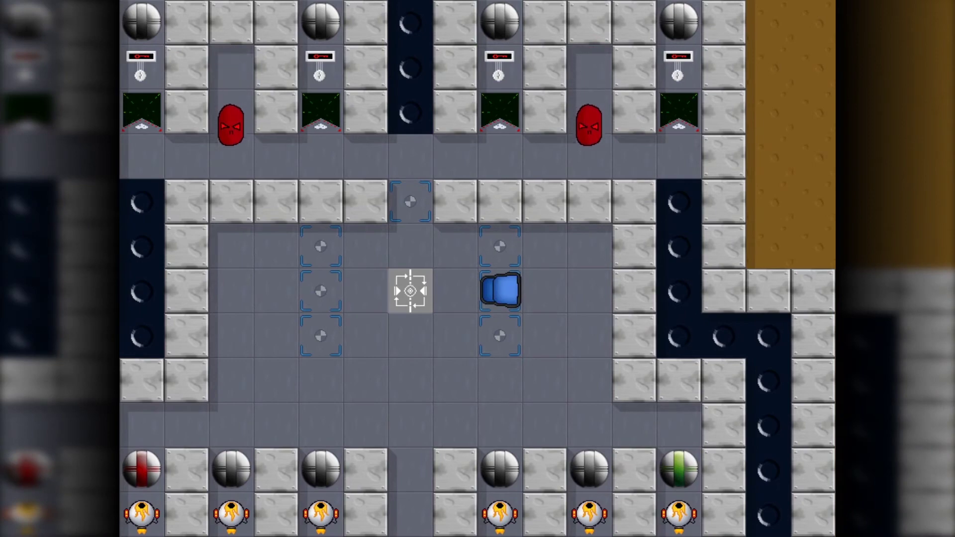
key(Down)
key(Down)
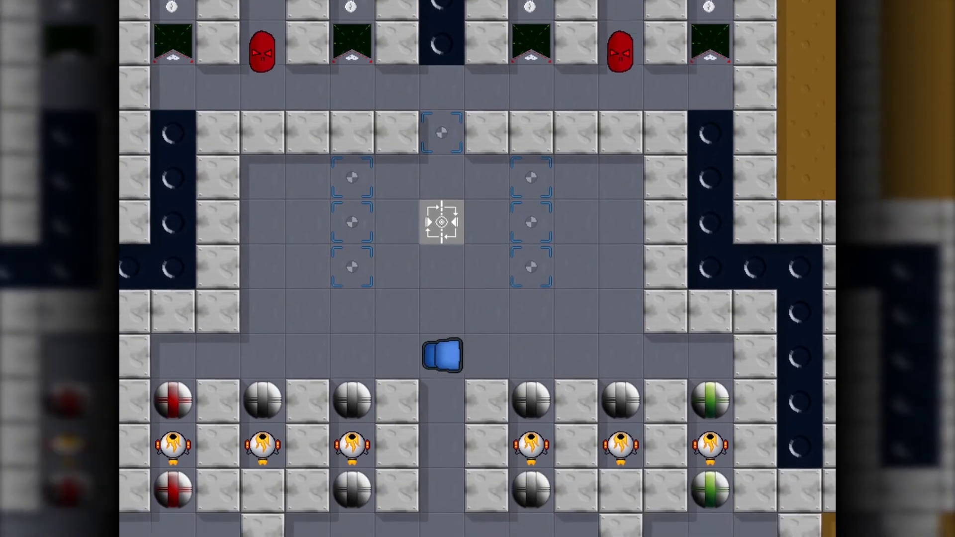
Take the tank around the wall and up into the corridor below the red robots.
key(Down)
key(Down)
key(Right)
key(Down)
key(Down)
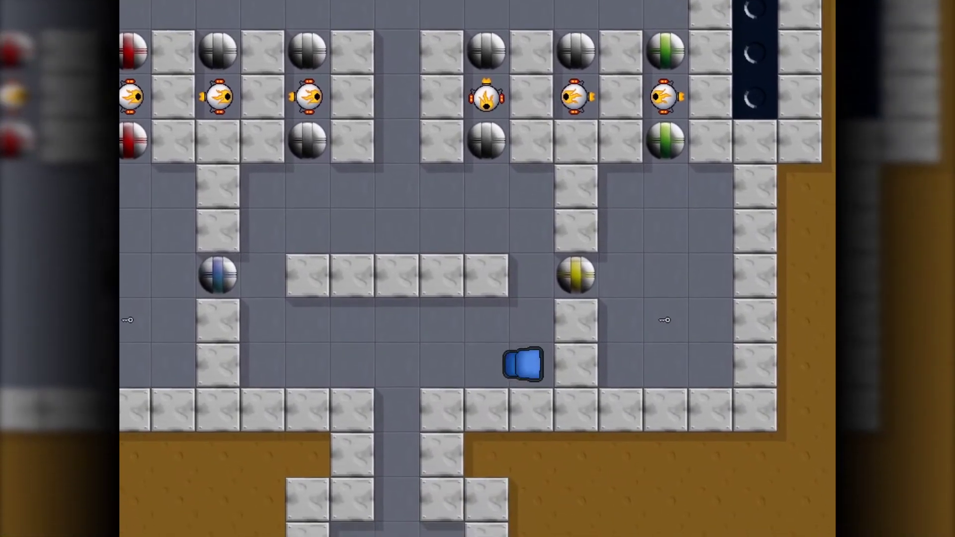
key(Down)
key(Up)
key(Up)
key(Up)
key(Up)
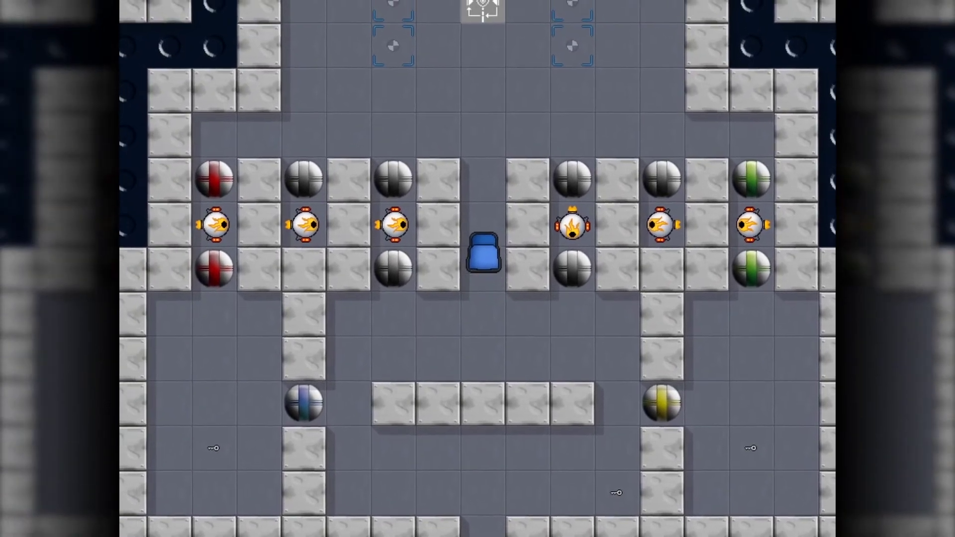
key(Up)
key(Up)
key(Up)
key(Up)
key(Up)
key(Up)
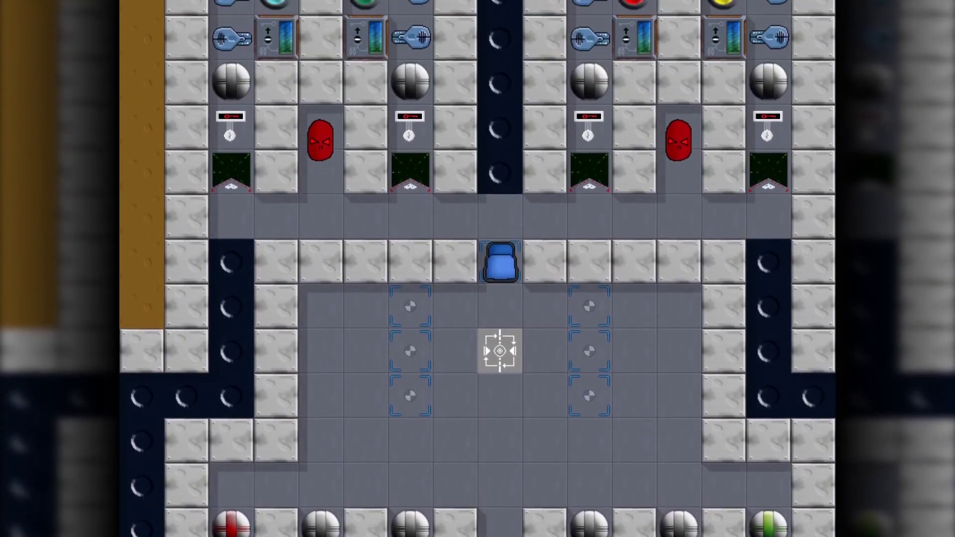
key(Up)
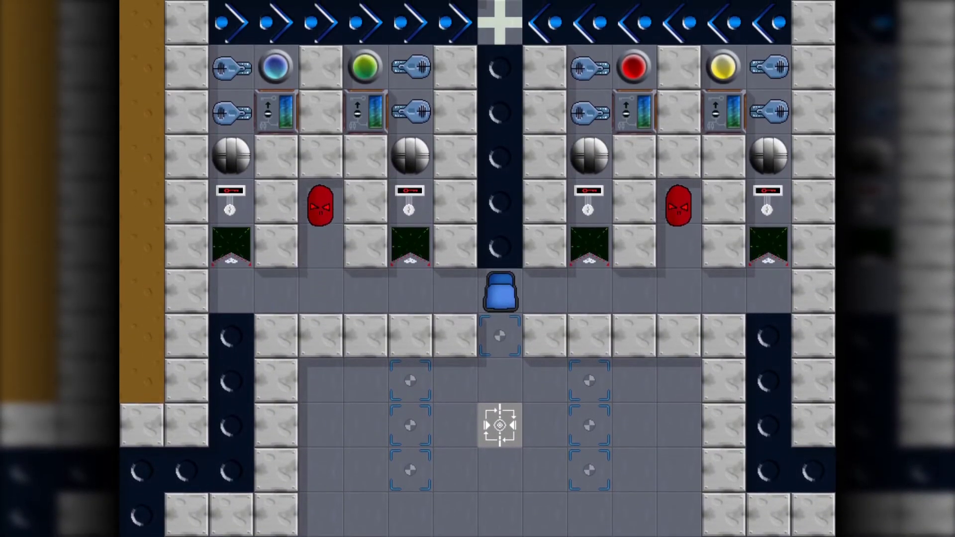
Go left along the top corridor, then back right and down into the central room.
key(Left)
key(Left)
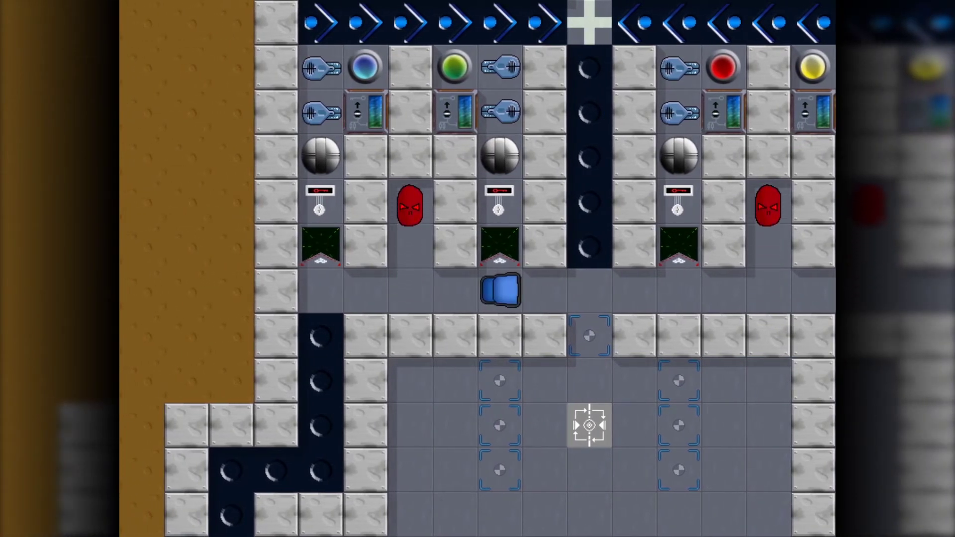
key(Right)
key(Down)
key(Down)
key(Down)
key(Down)
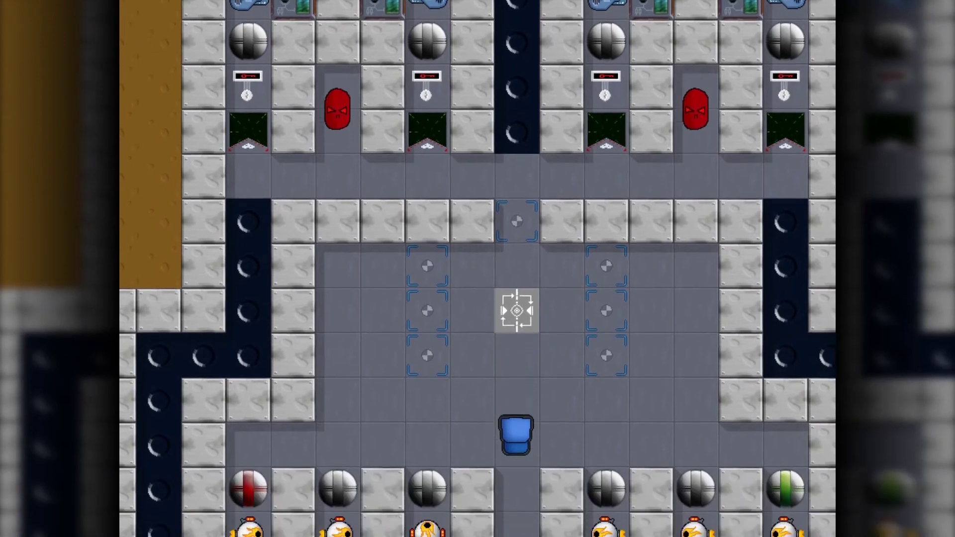
key(Down)
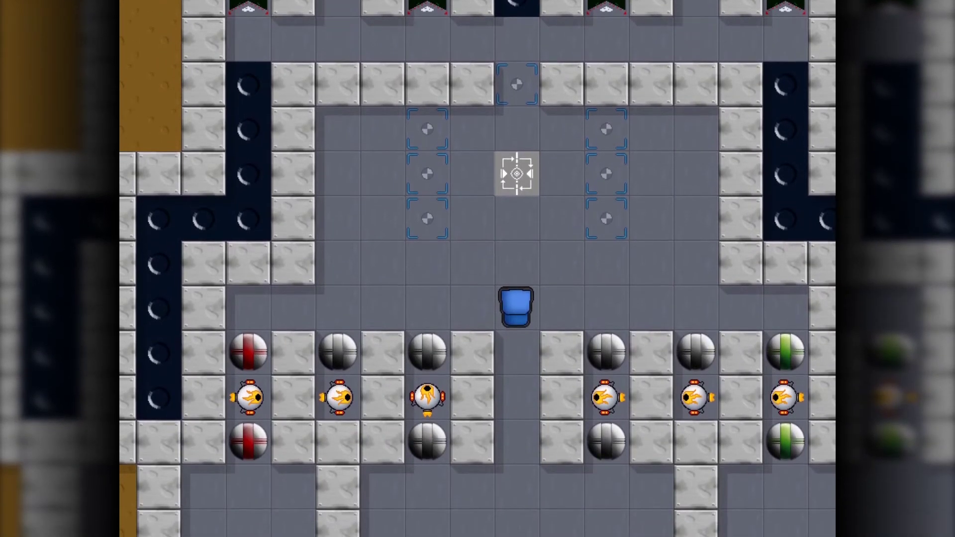
key(Up)
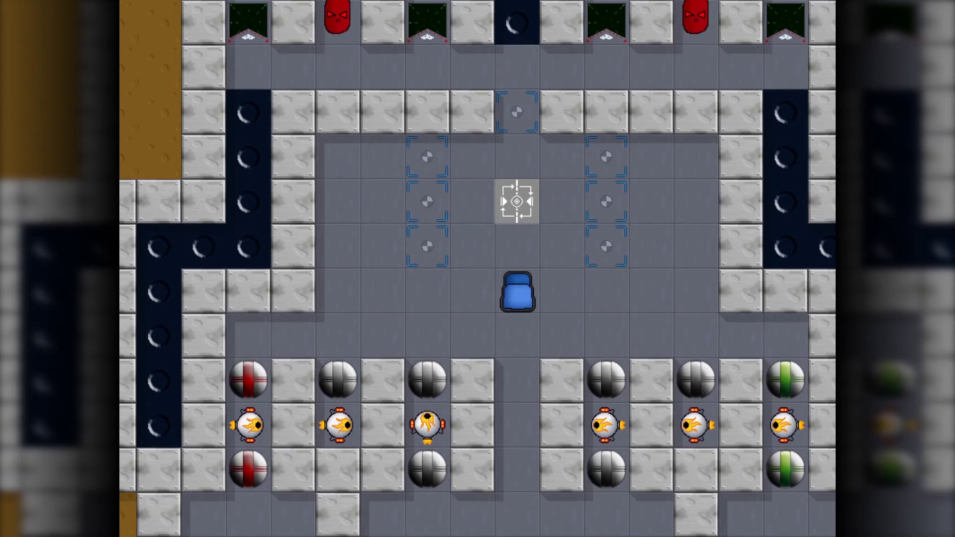
Drive up and left to the wall column, climb it and collect the blue orb.
key(Up)
key(Up)
key(Up)
key(Up)
key(Left)
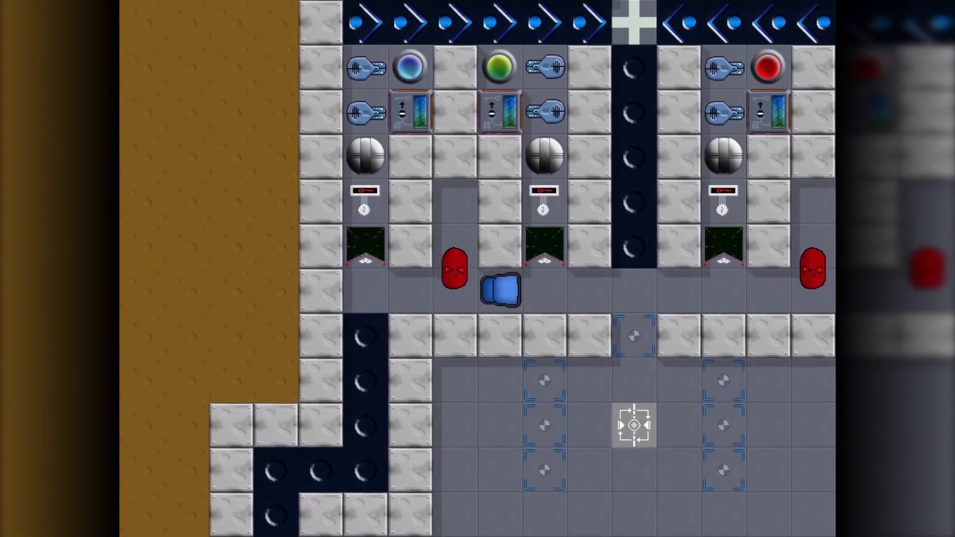
key(Left)
key(Left)
key(Left)
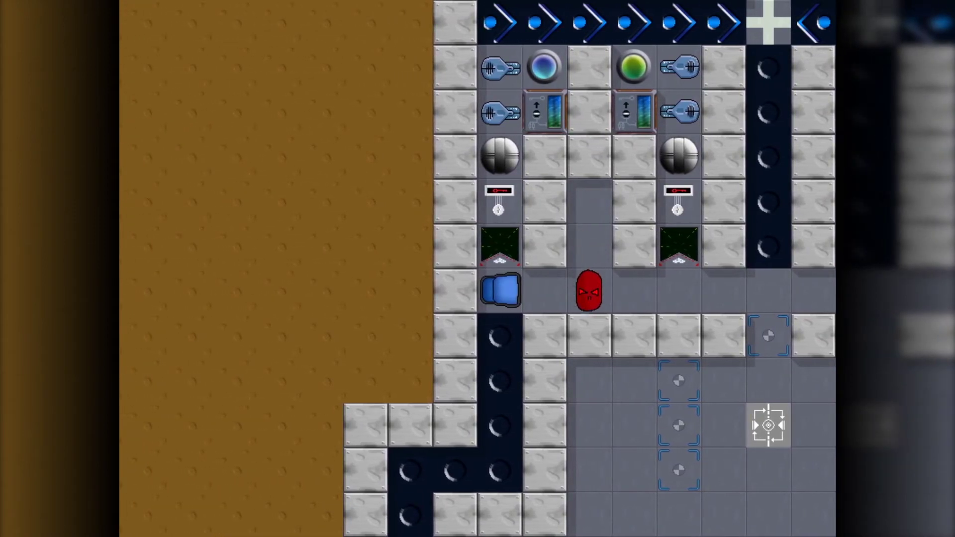
key(Up)
key(Up)
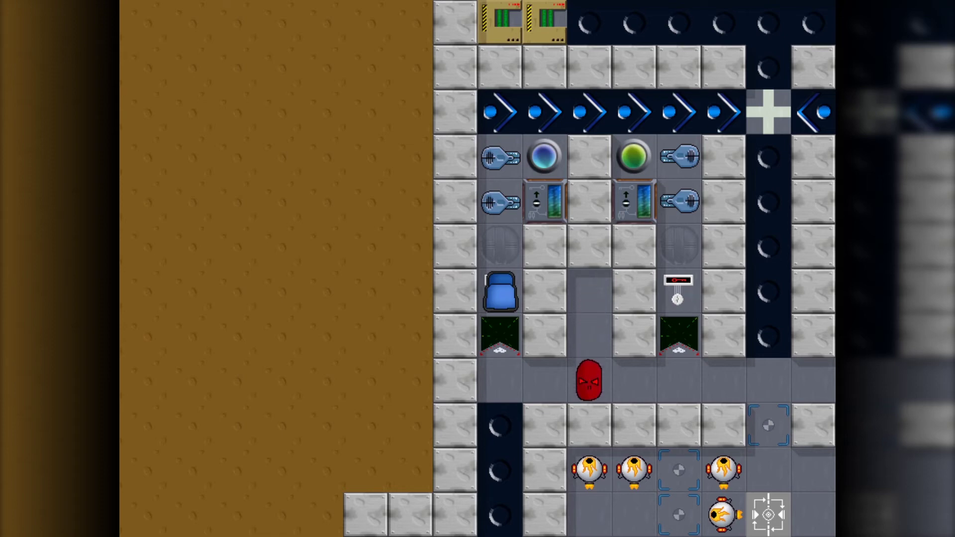
key(Up)
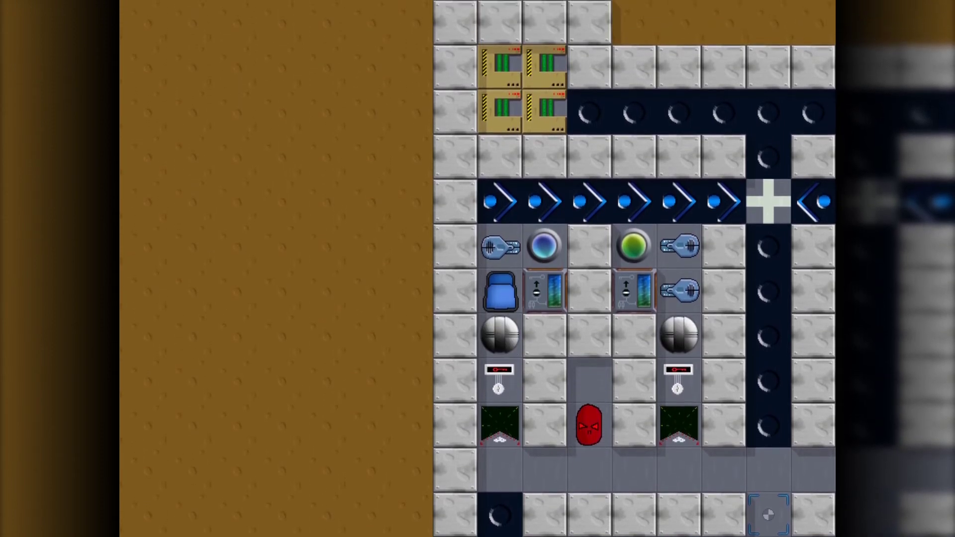
key(Up)
Ride the conveyor to the junction, then drive left to the upper corridor's far end.
key(Up)
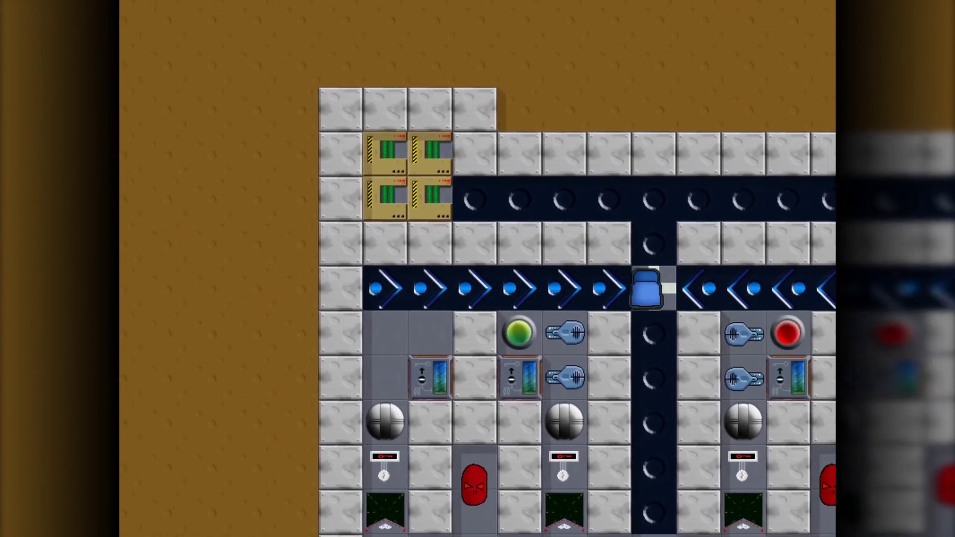
key(Up)
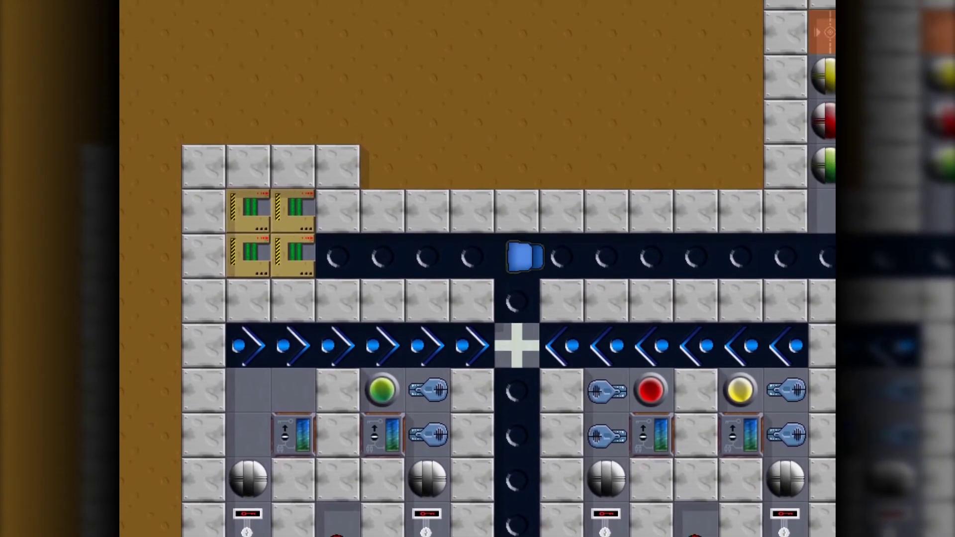
key(Right)
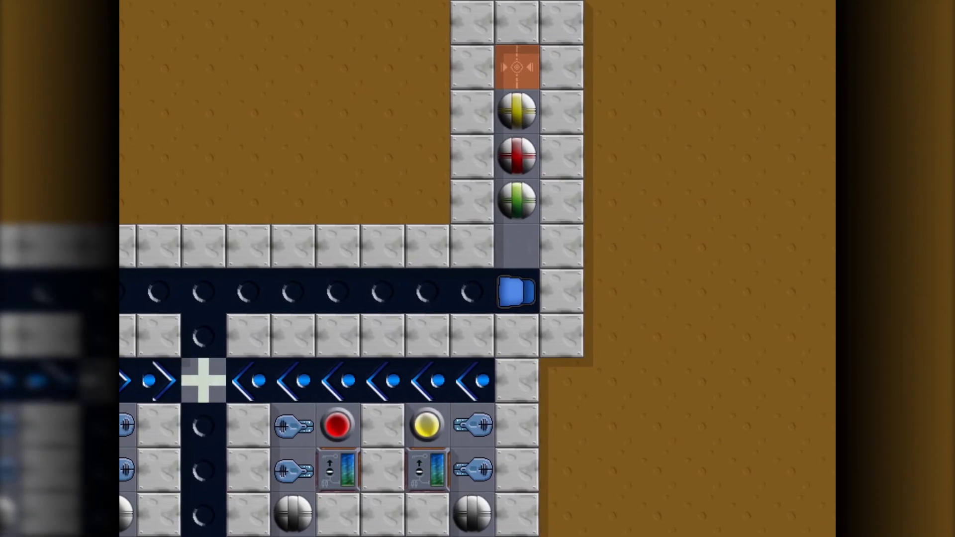
key(Up)
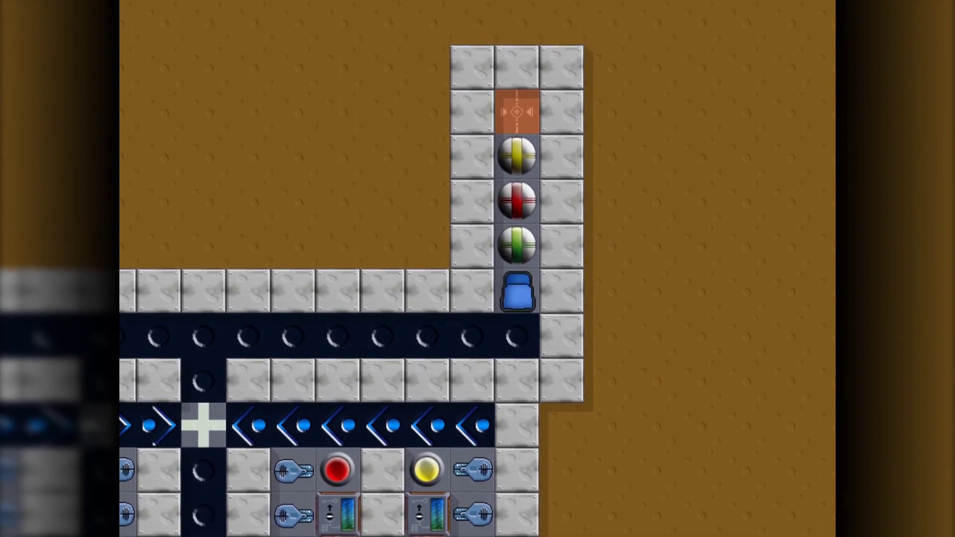
key(Down)
key(Left)
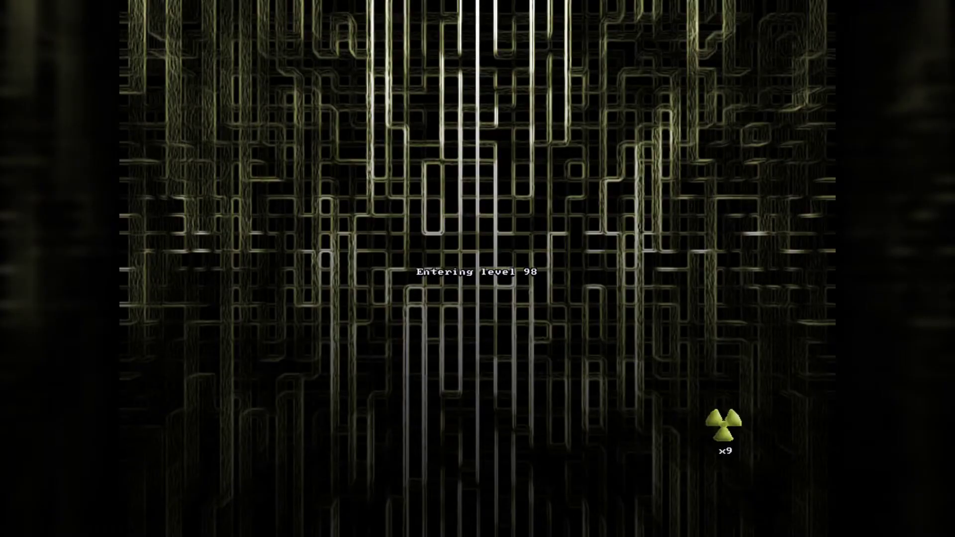
Steer the tank from the start up the left column toward the conveyor row.
key(Left)
key(Down)
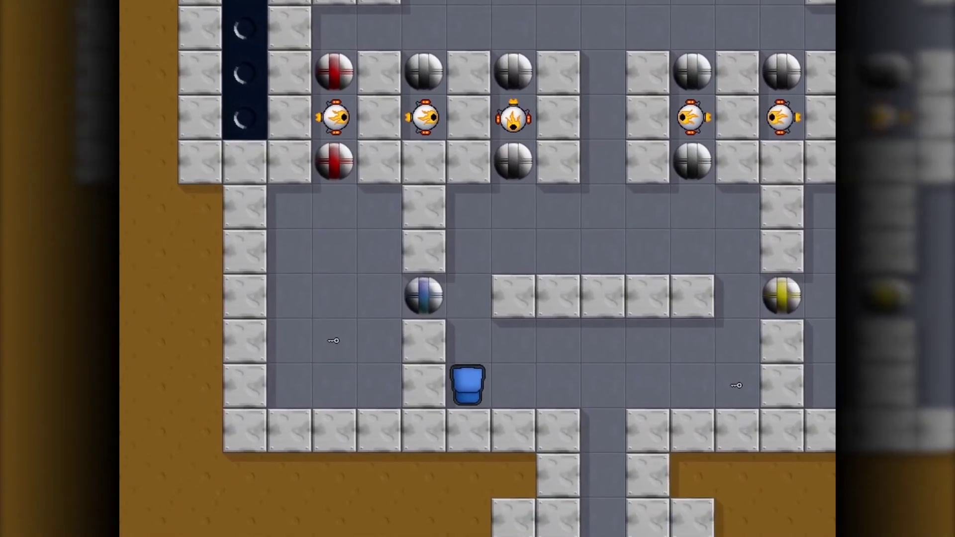
key(Up)
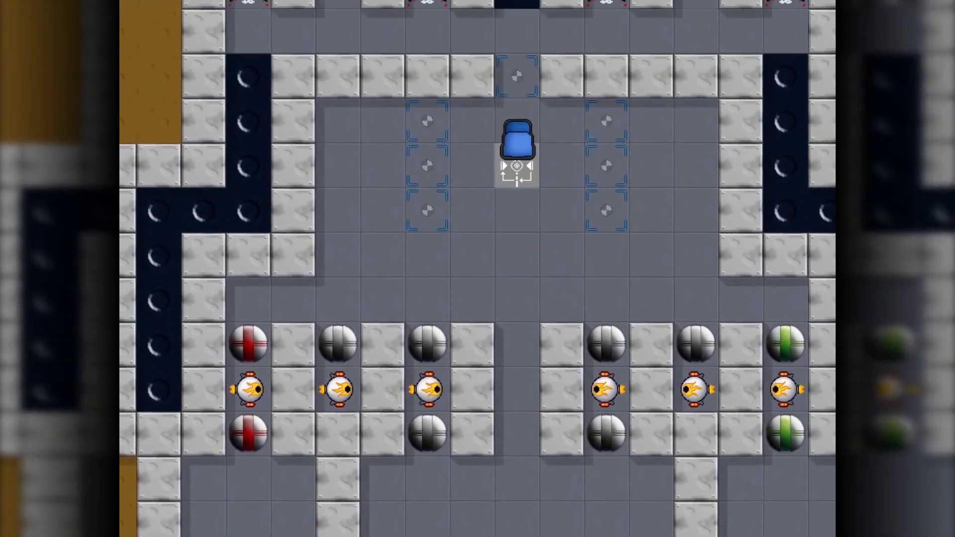
key(Up)
key(Left)
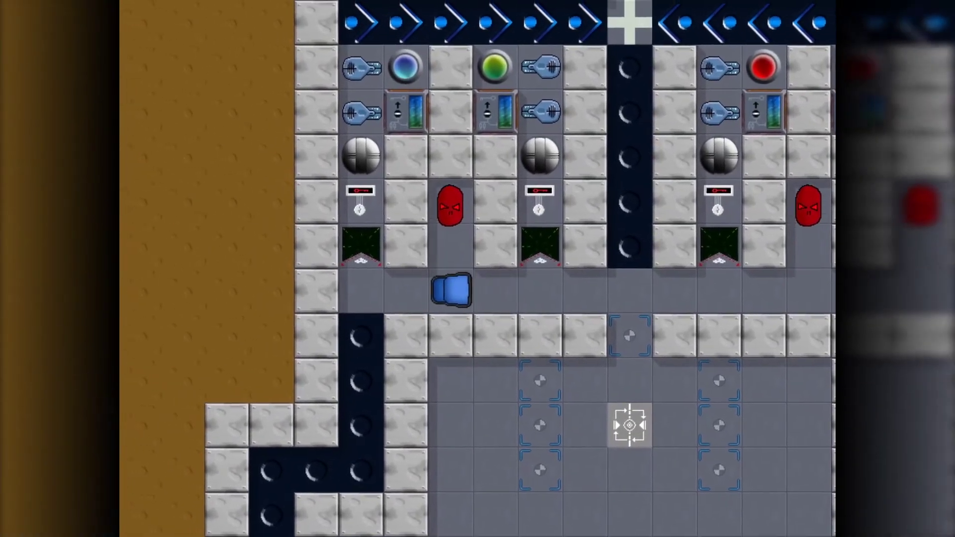
key(Up)
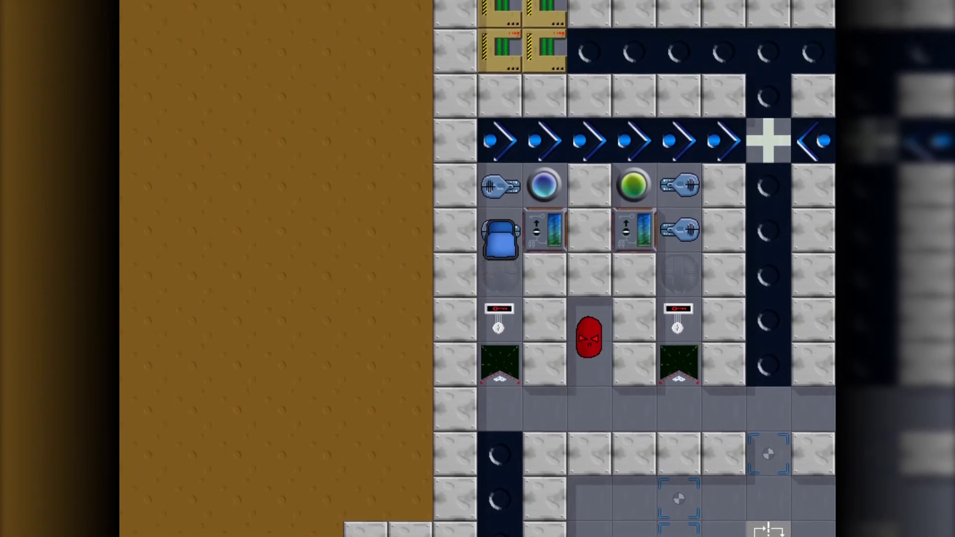
key(Up)
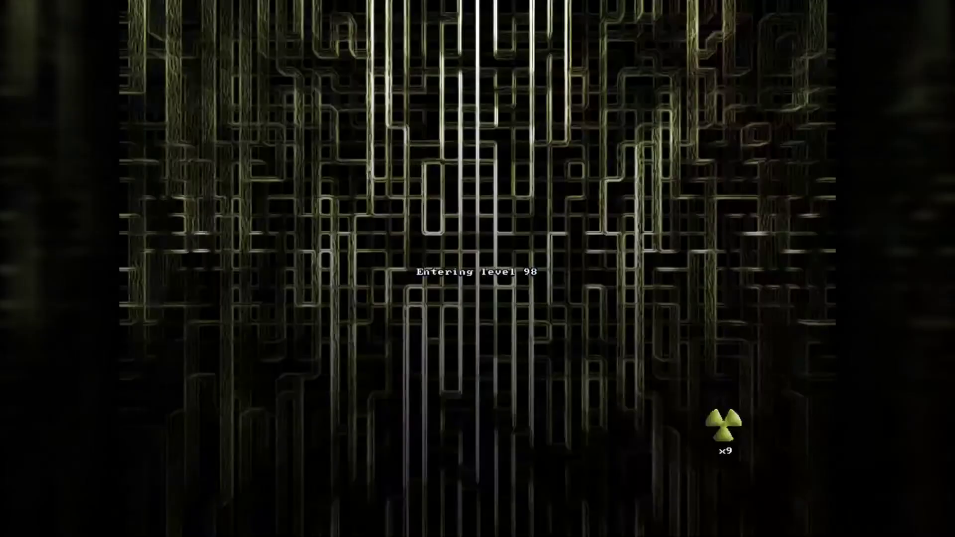
Drive the tank from the new start through the central room to beside the switch.
key(Left)
key(Down)
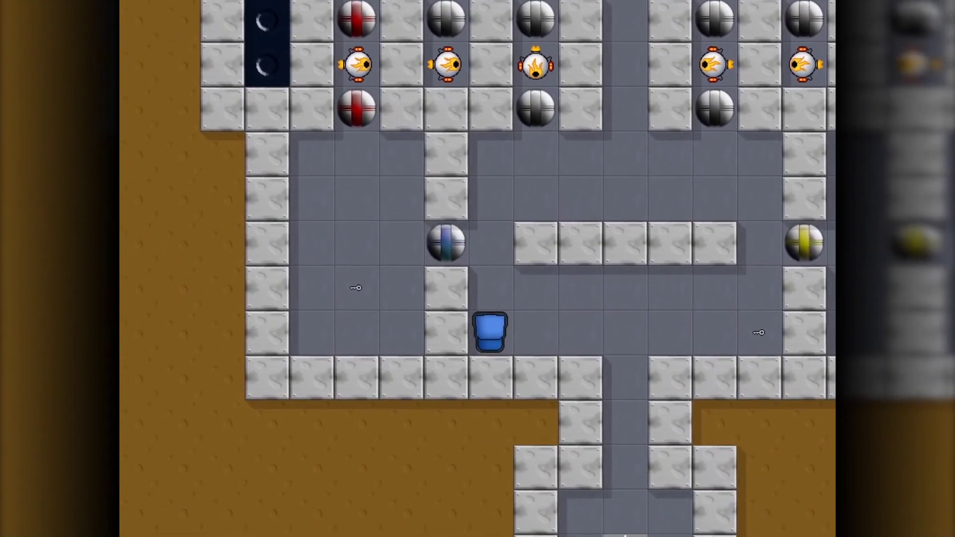
key(Up)
key(Up)
key(Up)
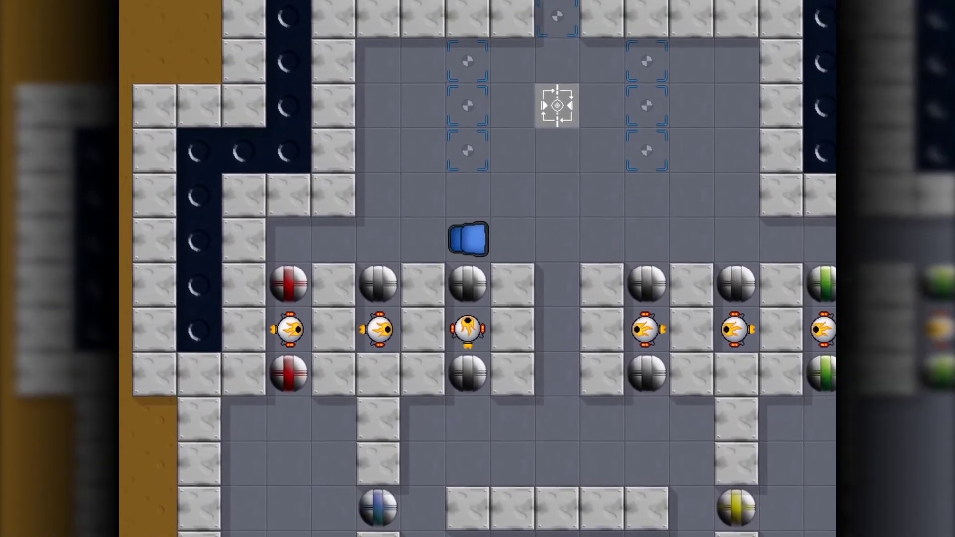
key(Up)
key(Left)
key(Left)
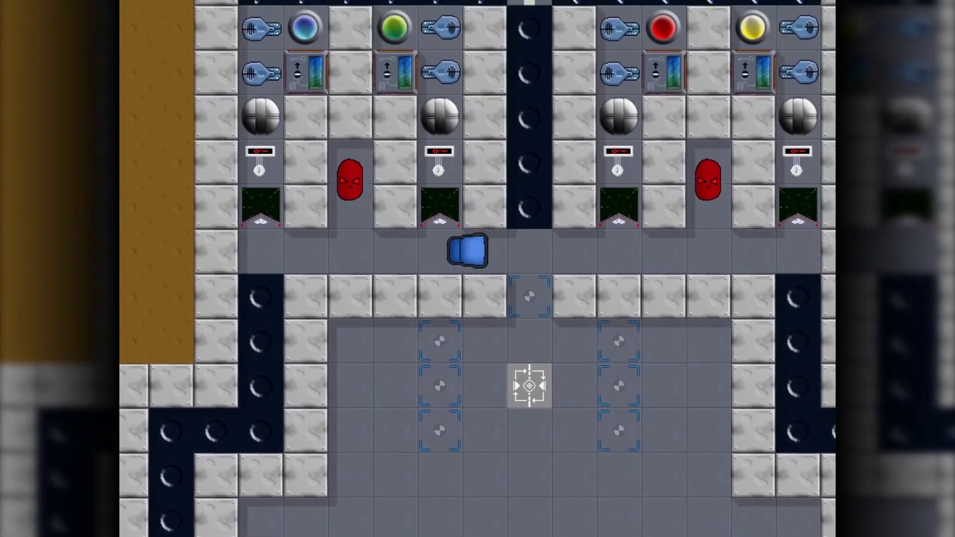
key(Left)
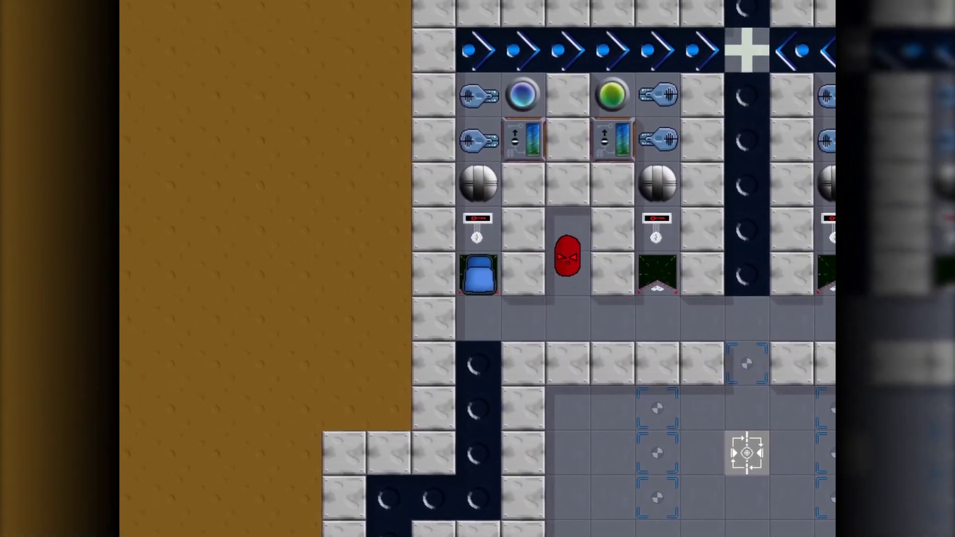
key(Up)
key(Up)
key(Up)
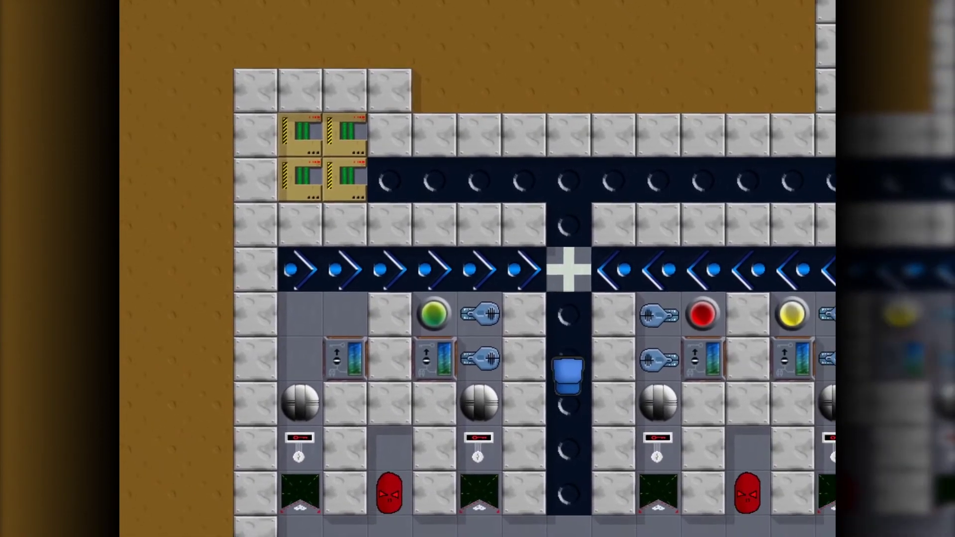
Go down the dark corridor, three tiles left, and drop into the dark corridor.
key(Down)
key(Down)
key(Down)
key(Down)
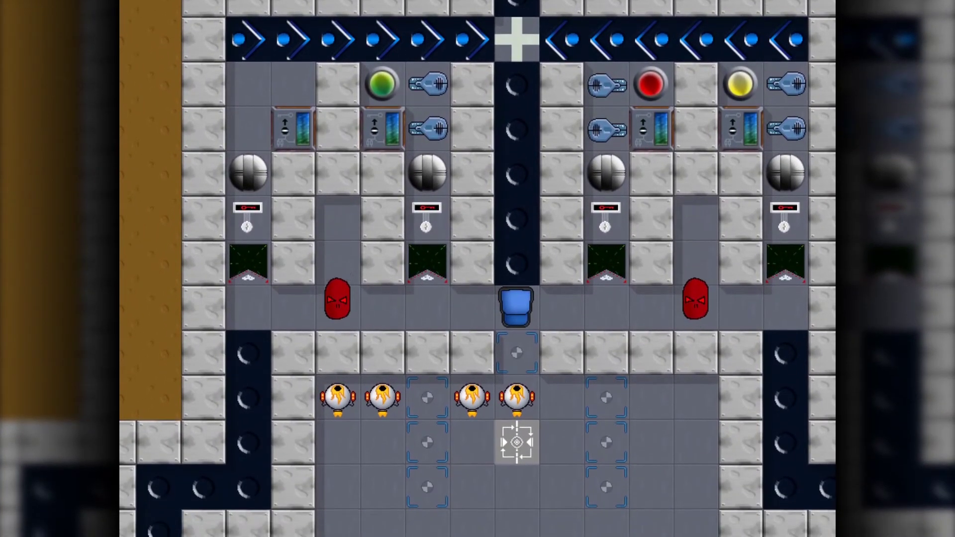
key(Left)
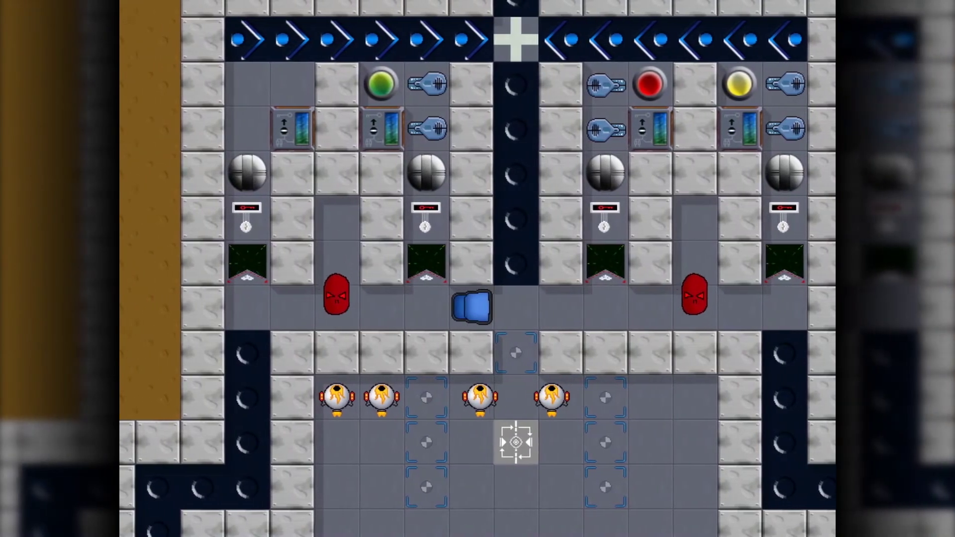
key(Left)
key(Left)
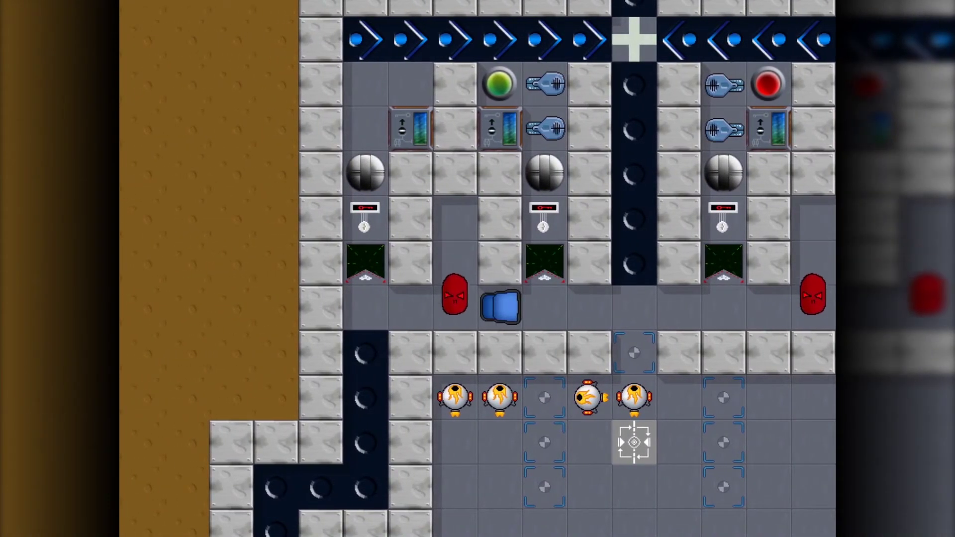
key(Left)
key(Down)
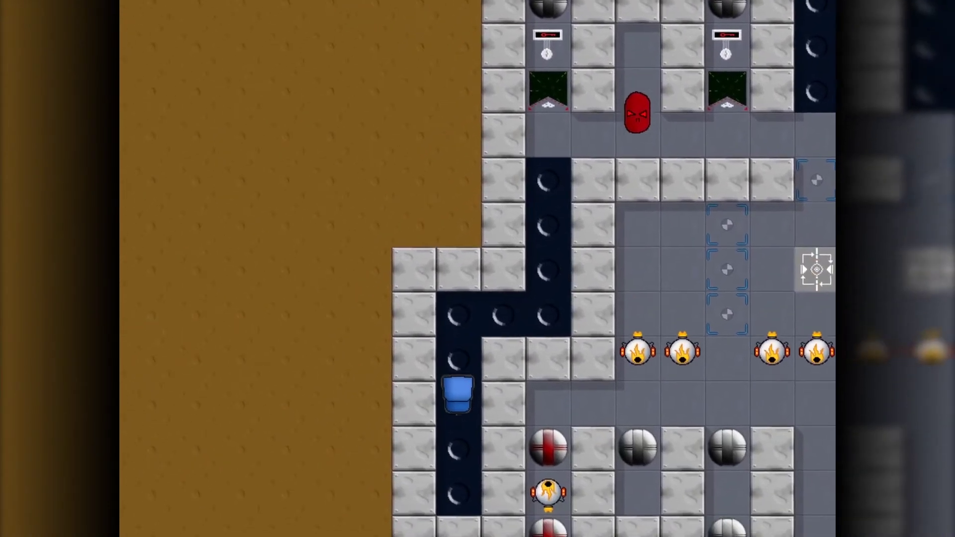
Climb back to the upper corridor, pass the red robot and stop on the crosshair tile.
key(Up)
key(Up)
key(Up)
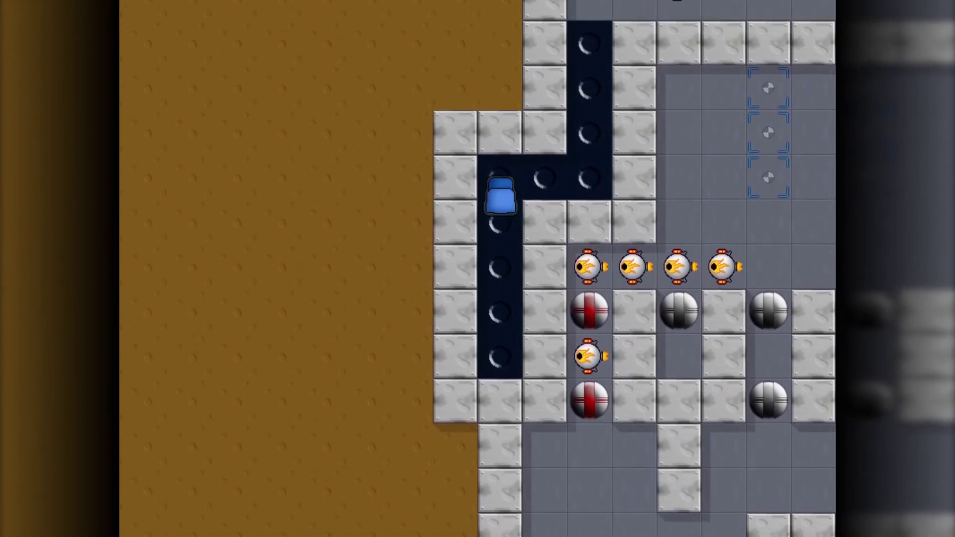
key(Left)
key(Up)
key(Up)
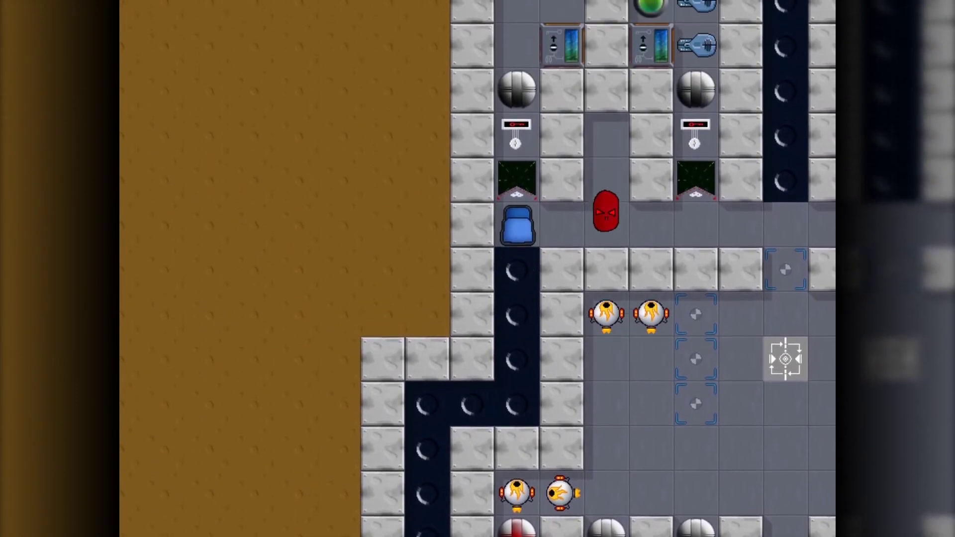
key(Up)
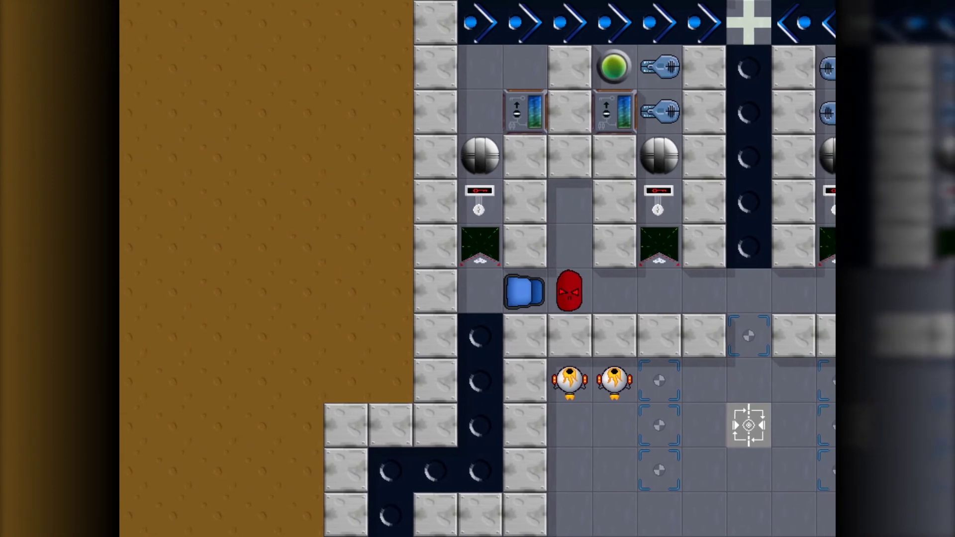
key(Right)
key(Right)
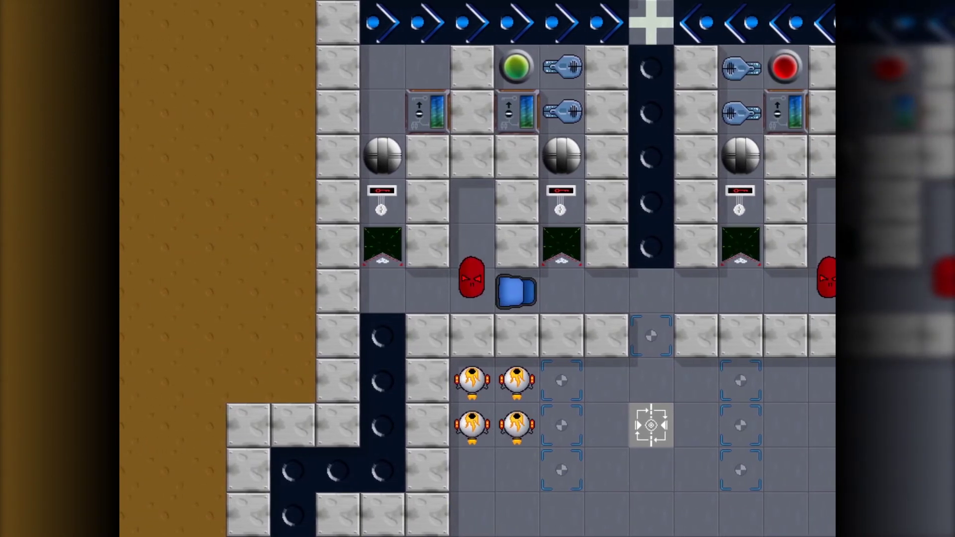
key(Right)
key(Right)
key(Right)
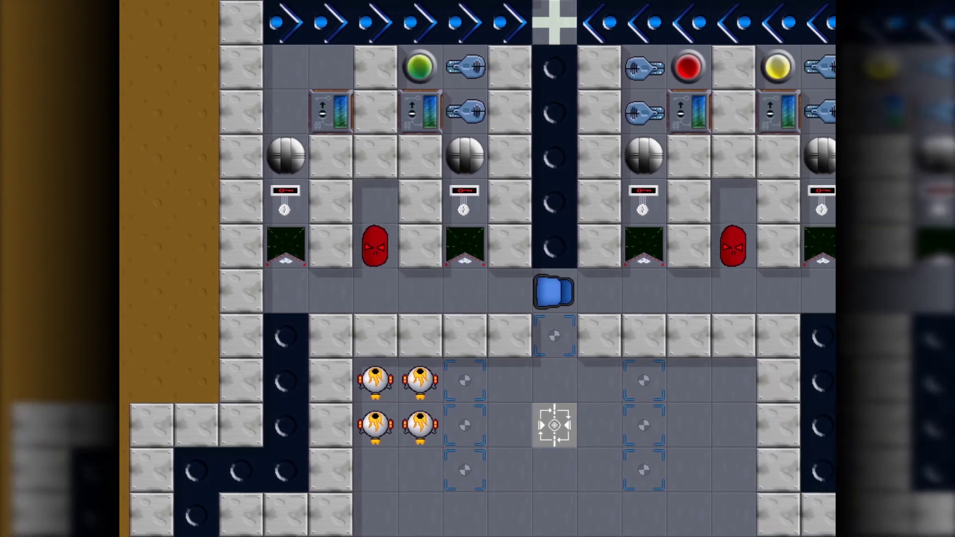
key(Down)
key(Down)
key(Down)
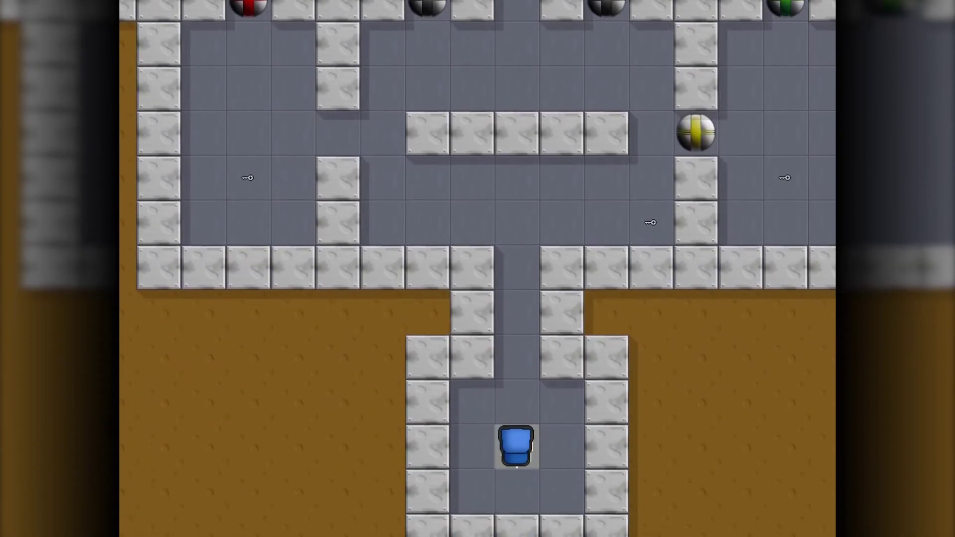
Advance the tank up the corridor into the upper room.
key(Up)
key(Up)
key(Up)
key(Up)
key(Up)
key(Up)
key(Right)
key(Right)
key(Left)
key(Left)
key(Down)
key(Down)
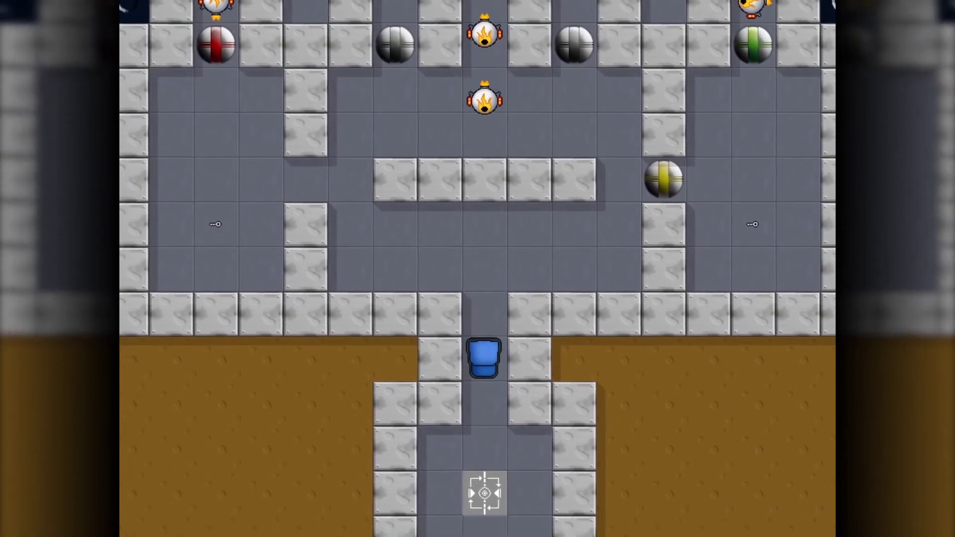
key(Down)
key(Down)
key(Down)
key(Up)
key(Up)
key(Up)
key(Up)
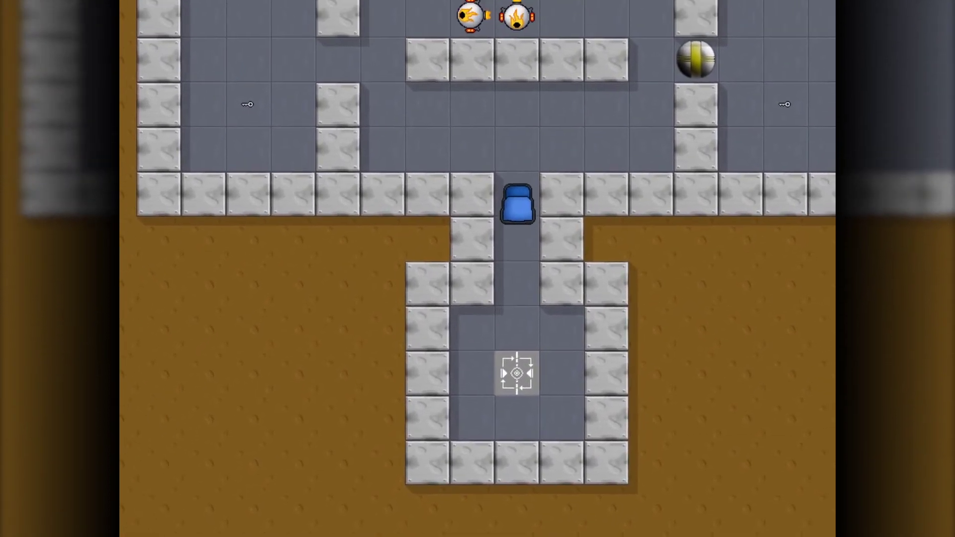
key(Up)
key(Up)
key(Up)
Steer left away from the robots, teleport, and go down the vertical channel.
key(Left)
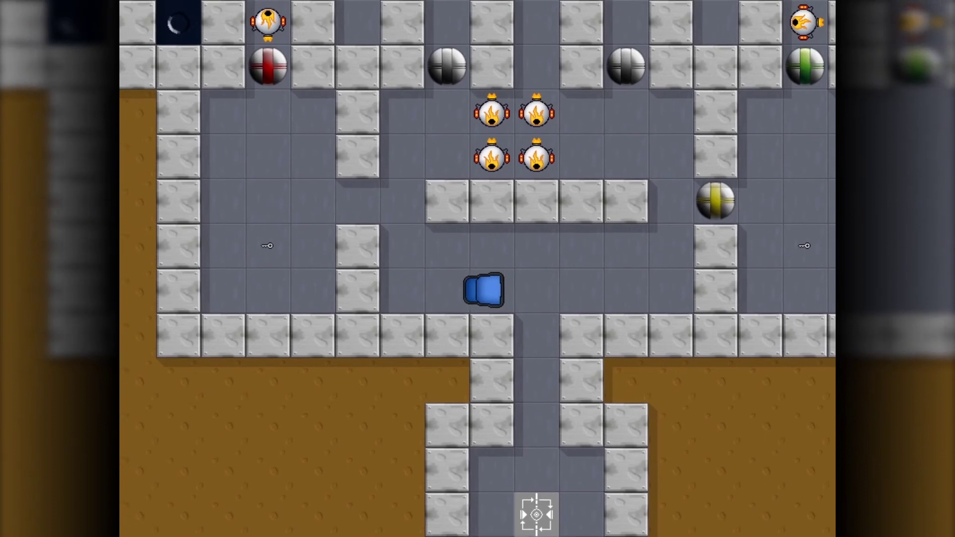
key(Down)
key(Down)
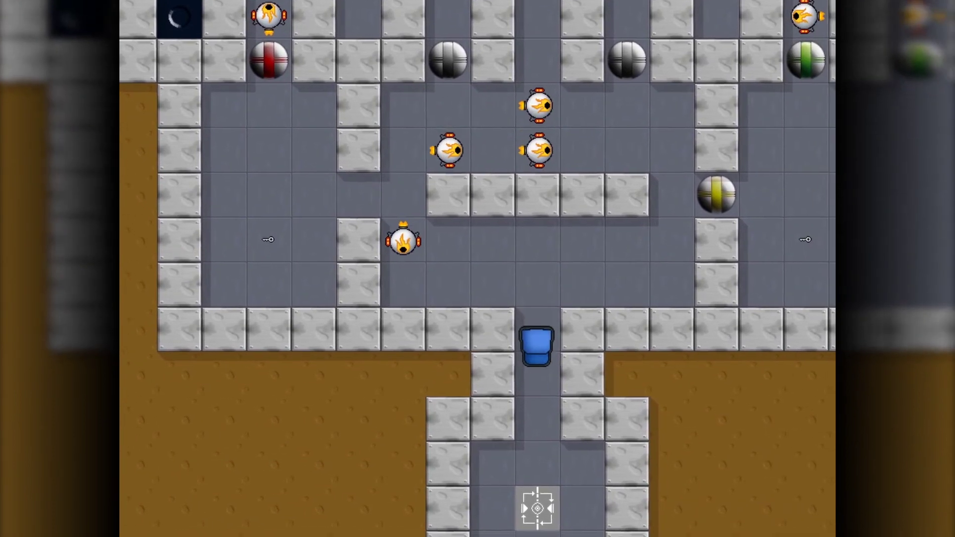
key(Down)
key(Down)
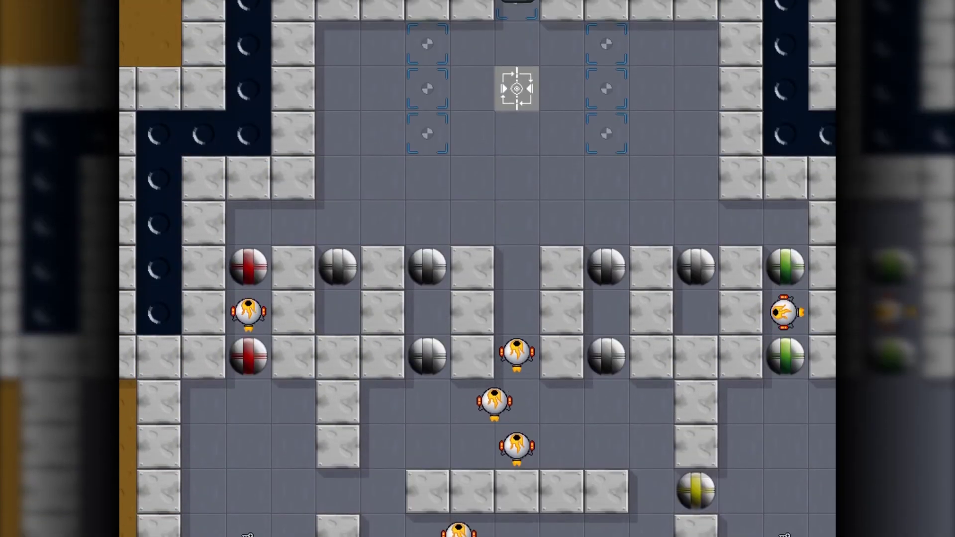
key(Up)
key(Up)
key(Up)
key(Up)
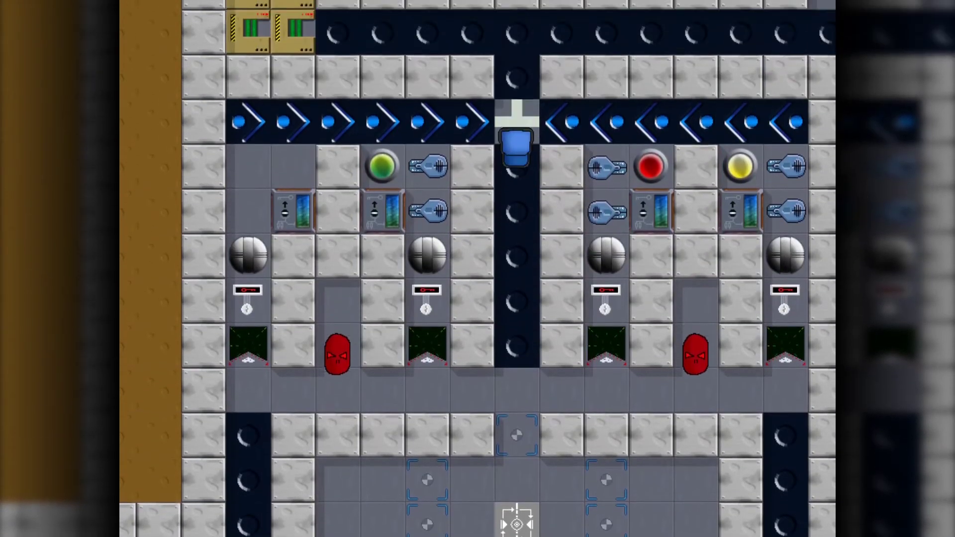
key(Up)
key(Down)
key(Down)
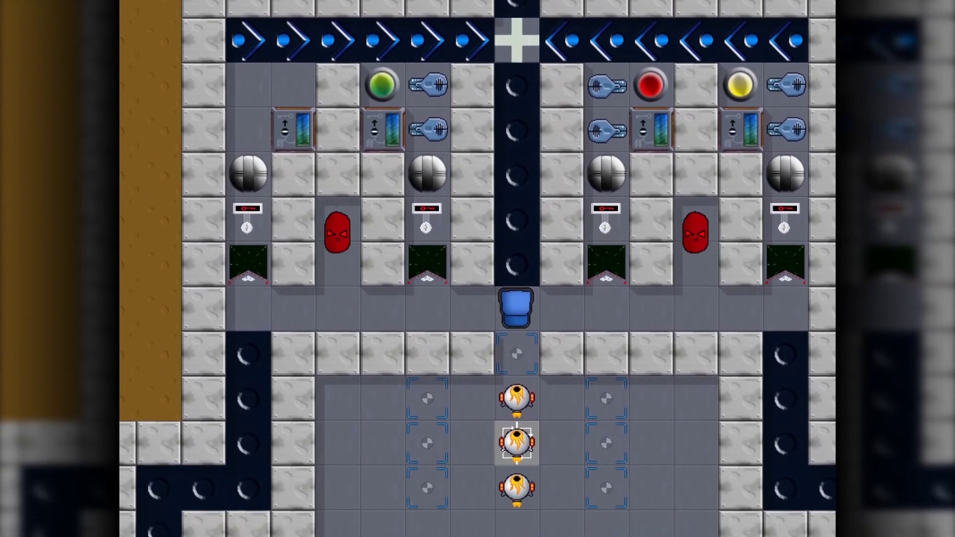
Drive right along the corridor, past the red capsule, onto the conveyor row.
key(Right)
key(Right)
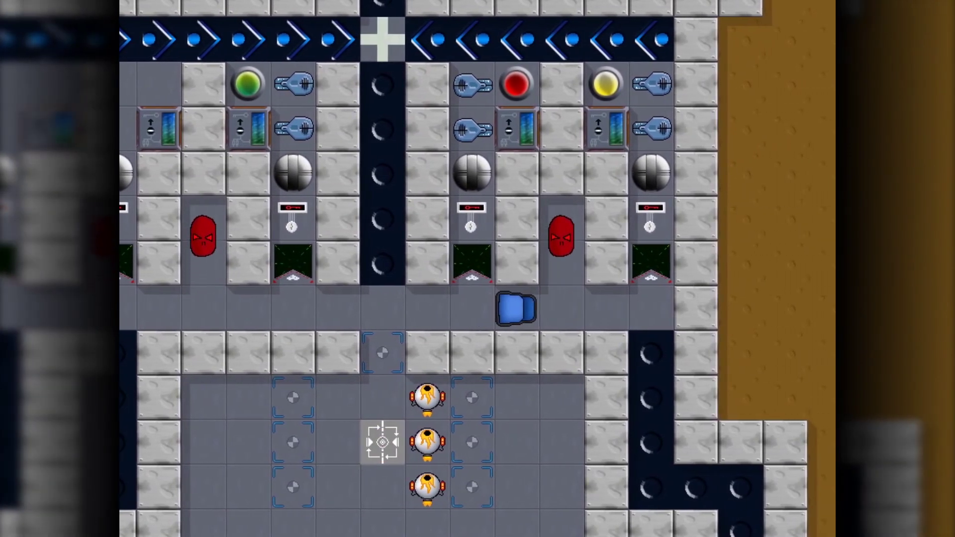
key(Right)
key(Right)
key(Up)
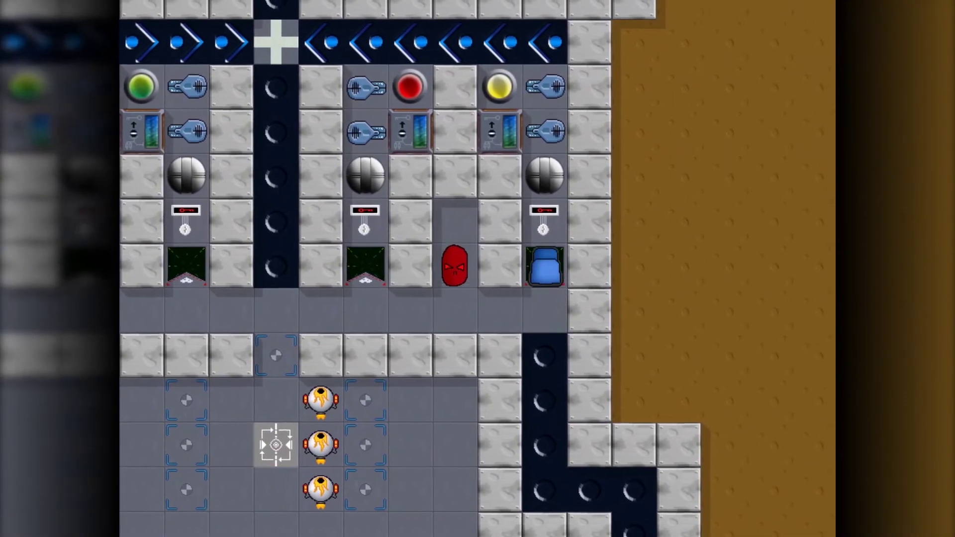
key(Up)
key(Up)
key(Up)
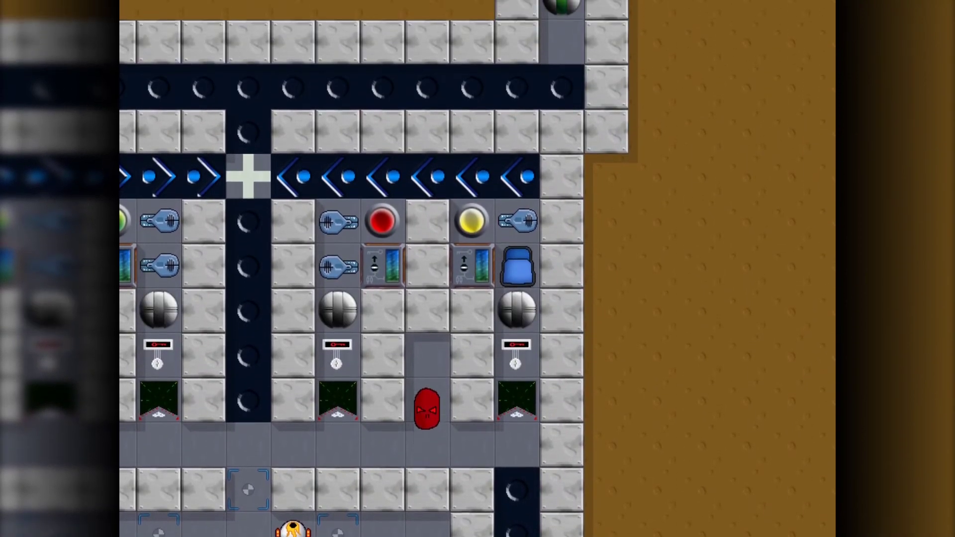
key(Up)
key(Up)
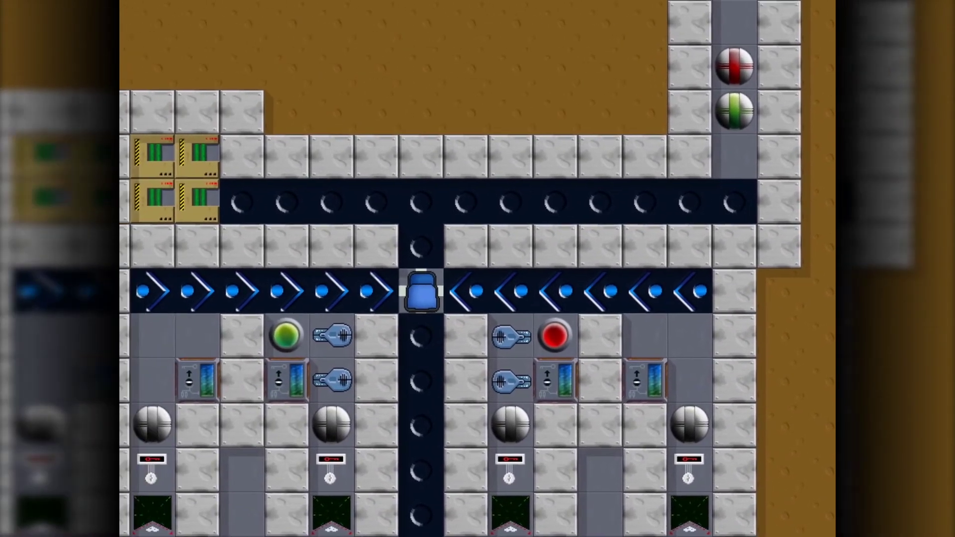
Ride the conveyor to the junction, then descend and reclimb the dark channel.
key(Down)
key(Down)
key(Down)
key(Down)
key(Down)
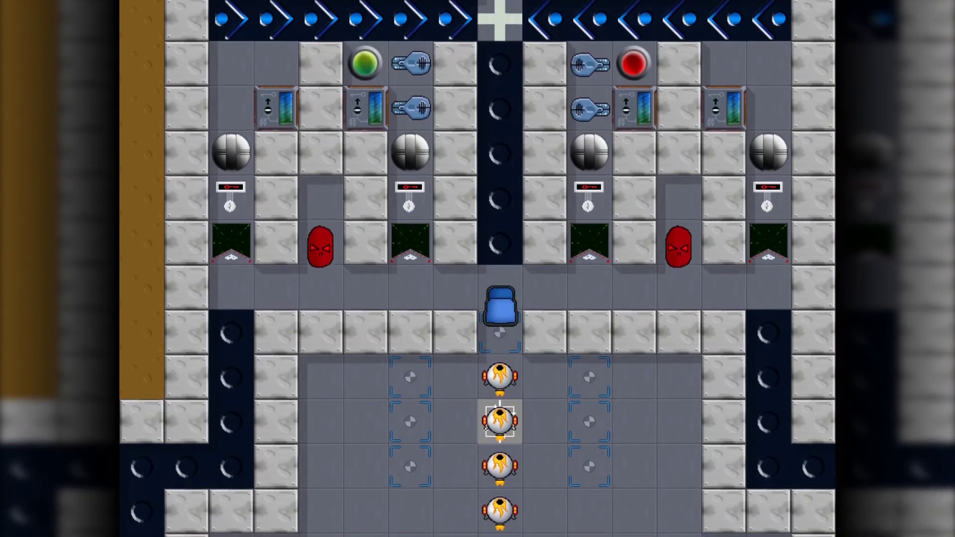
key(Right)
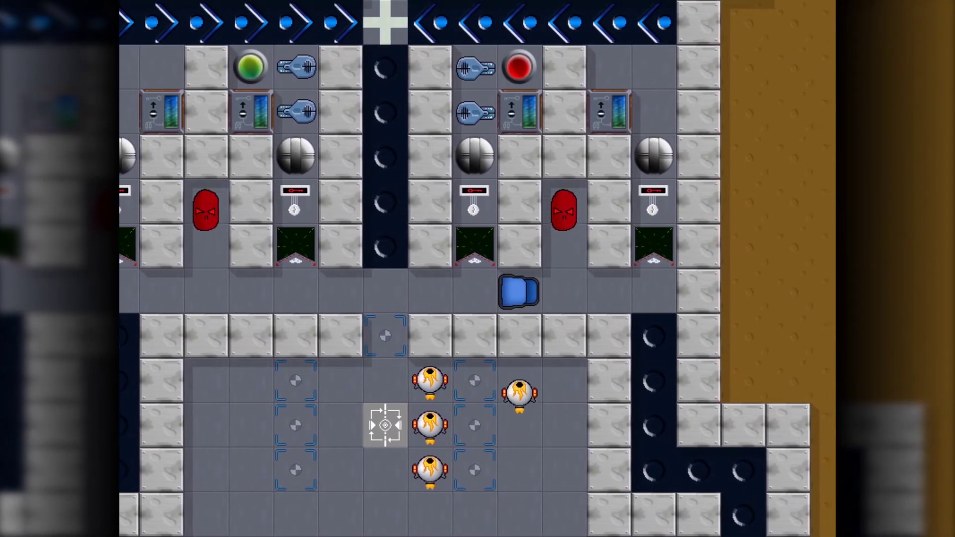
key(Right)
key(Down)
key(Down)
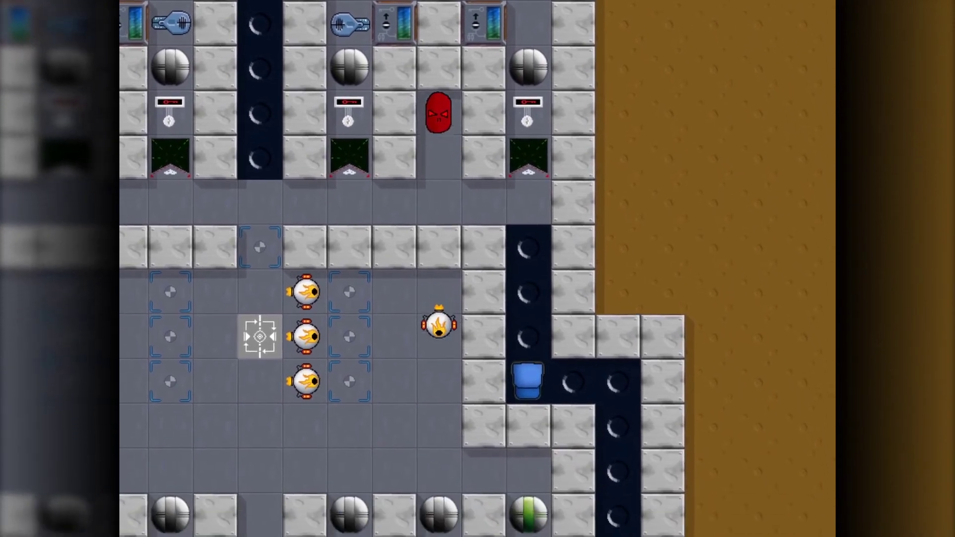
key(Down)
key(Down)
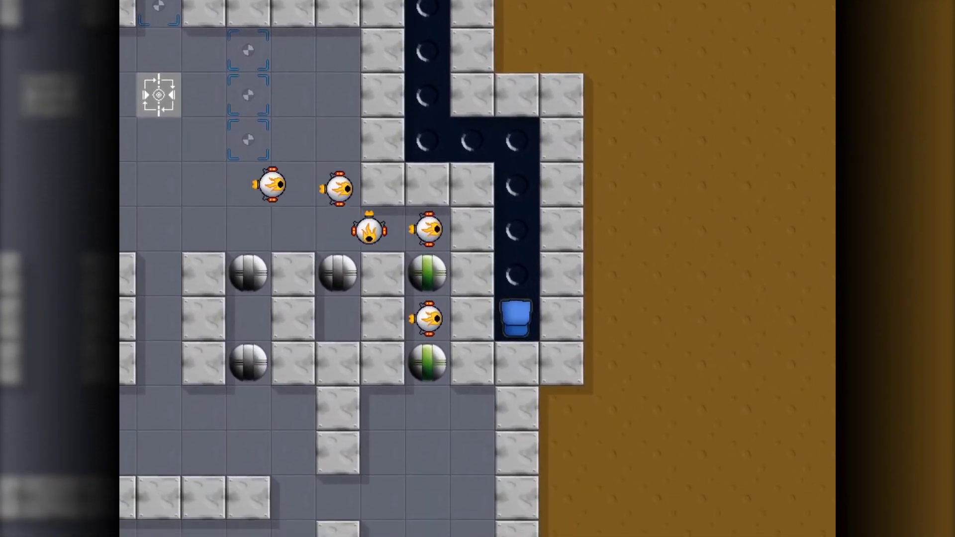
key(Up)
key(Up)
key(Up)
key(Up)
key(Up)
key(Up)
key(Up)
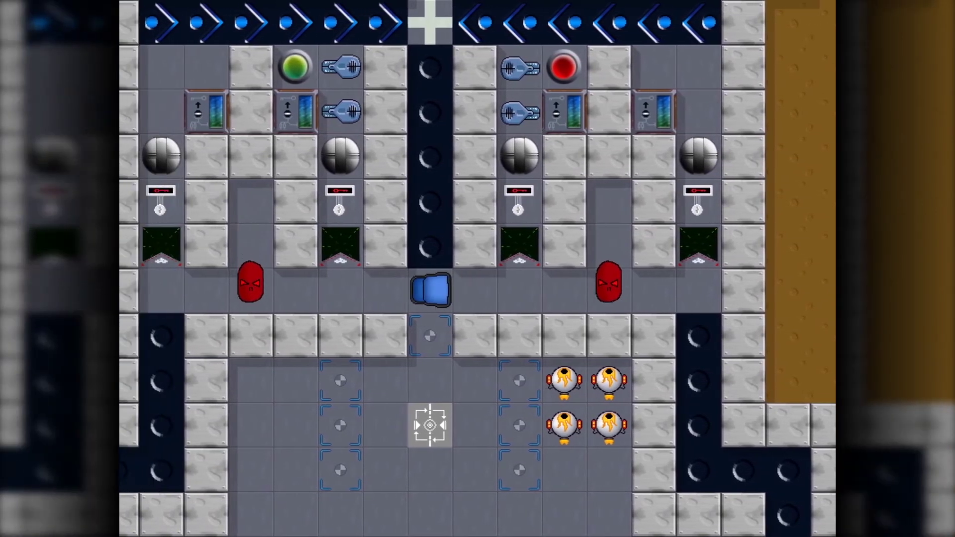
Drive onto the teleport square, enter the room, face left and return to the teleport.
key(Down)
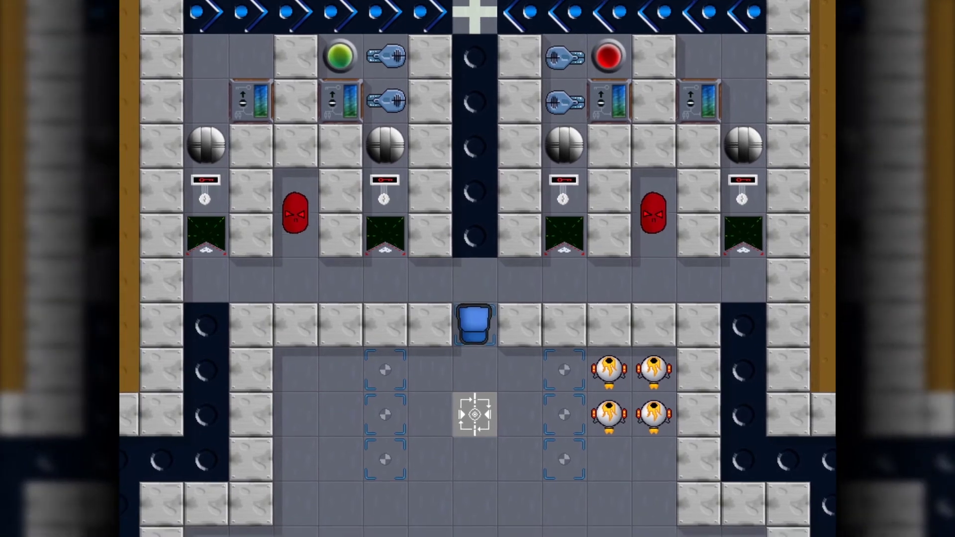
key(Down)
key(Down)
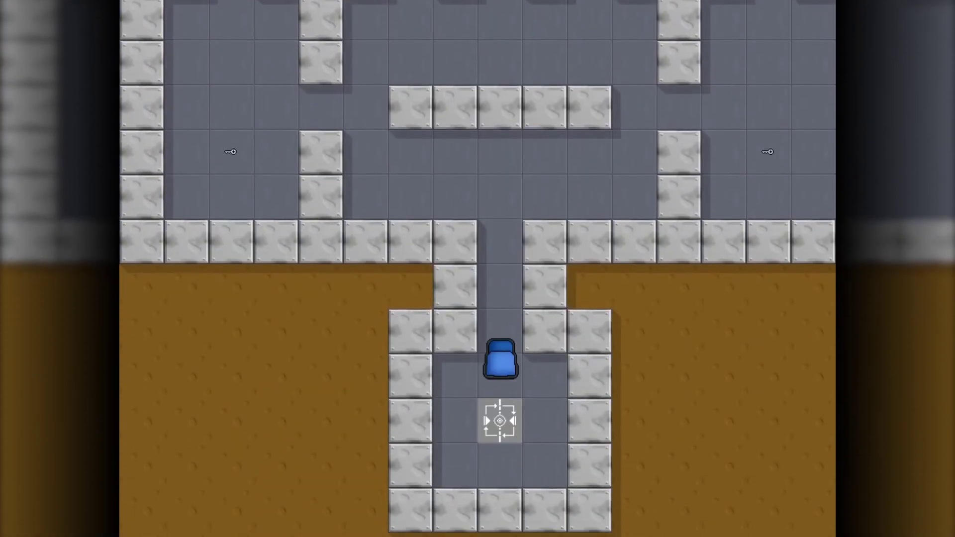
key(Up)
key(Up)
key(Up)
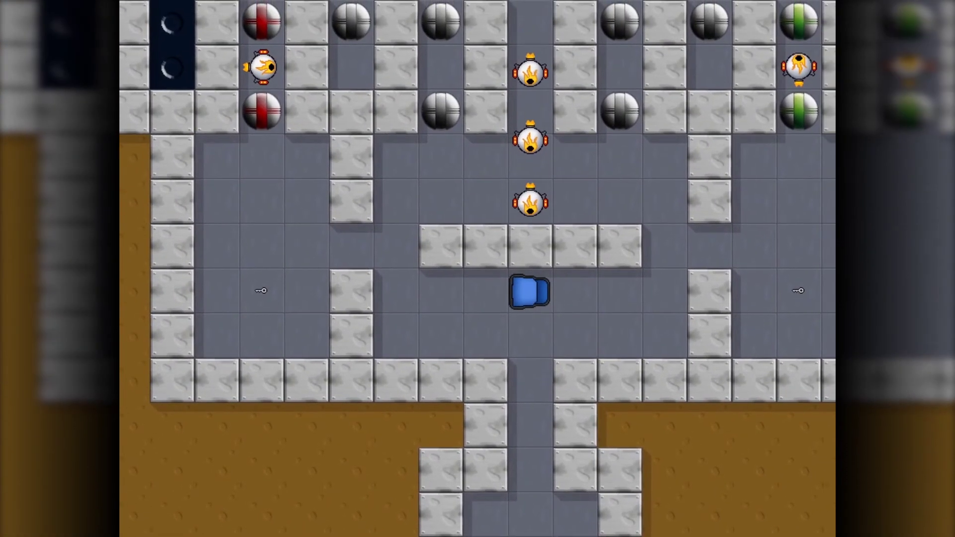
key(Left)
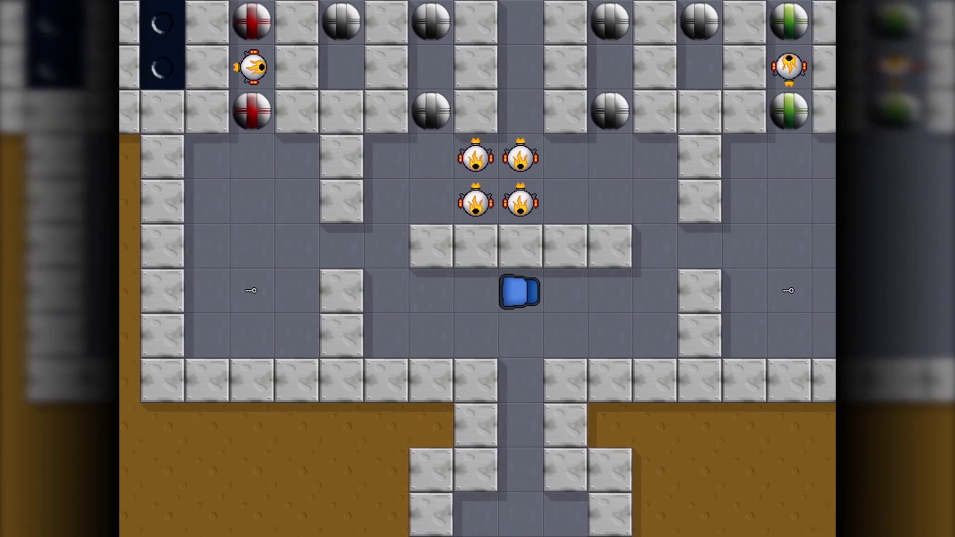
key(Down)
key(Down)
key(Down)
key(Down)
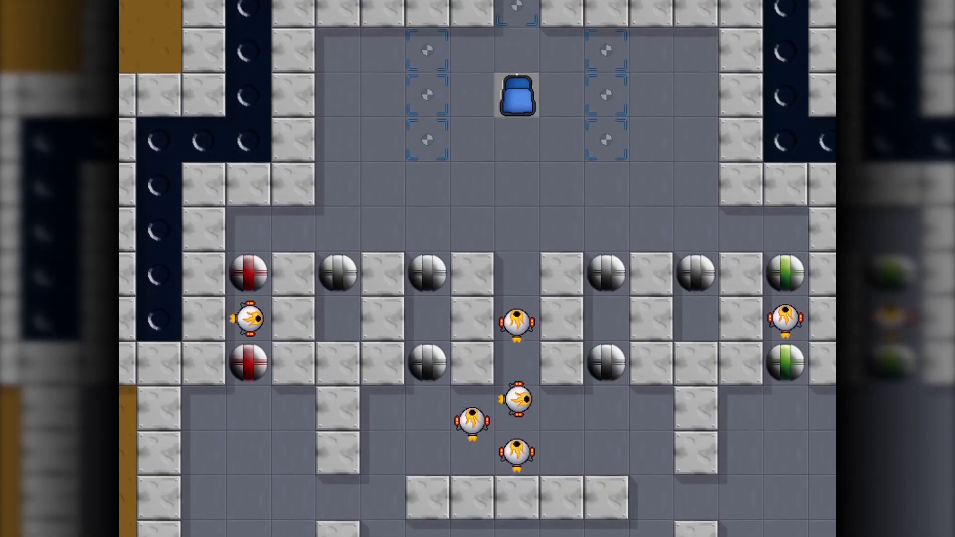
key(Down)
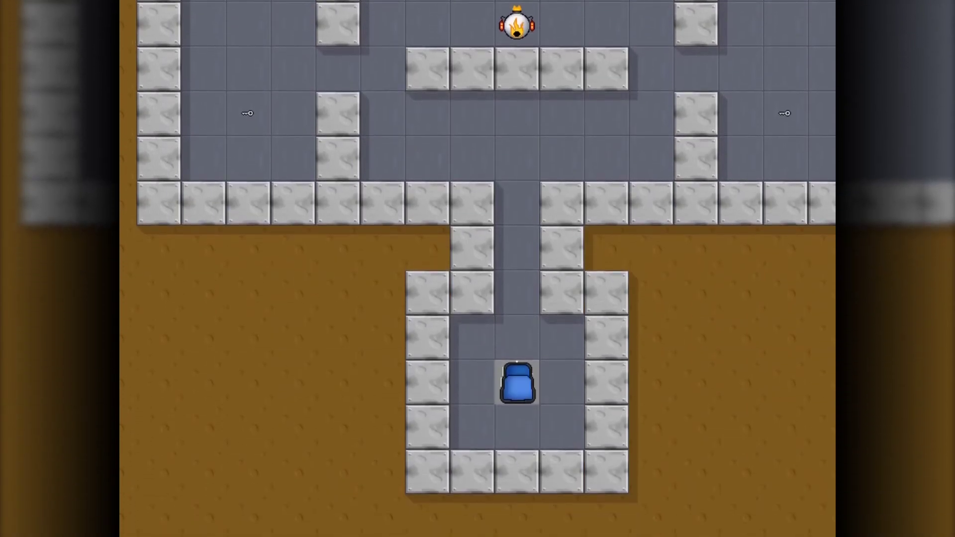
Teleport to the conveyor area, then go down and back up the dark channel, turning right.
key(Up)
key(Up)
key(Up)
key(Up)
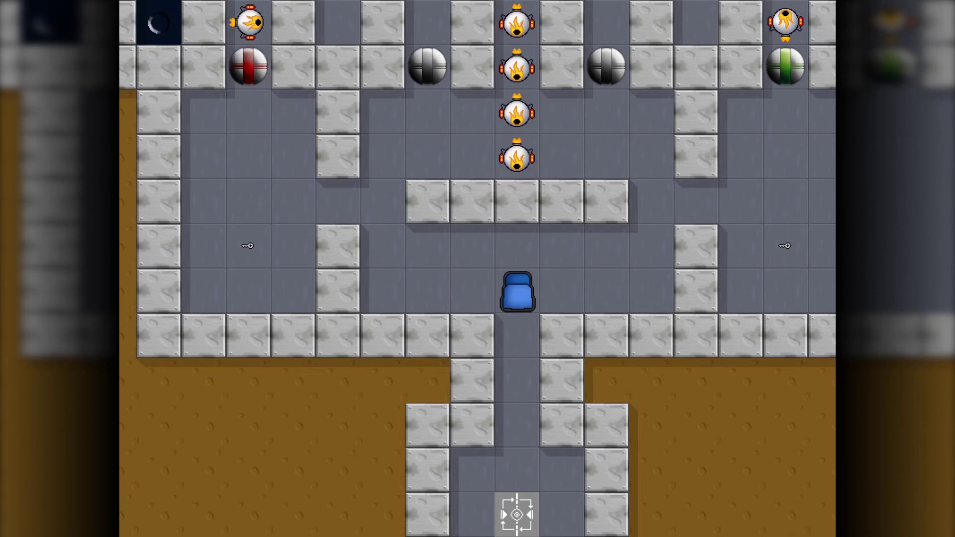
key(Down)
key(Down)
key(Down)
key(Up)
key(Up)
key(Up)
key(Up)
key(Up)
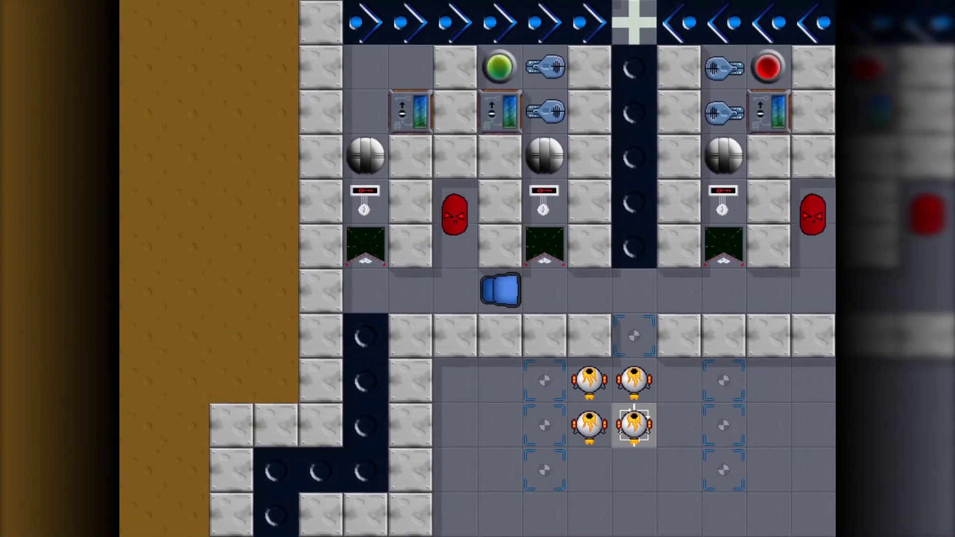
key(Down)
key(Down)
key(Down)
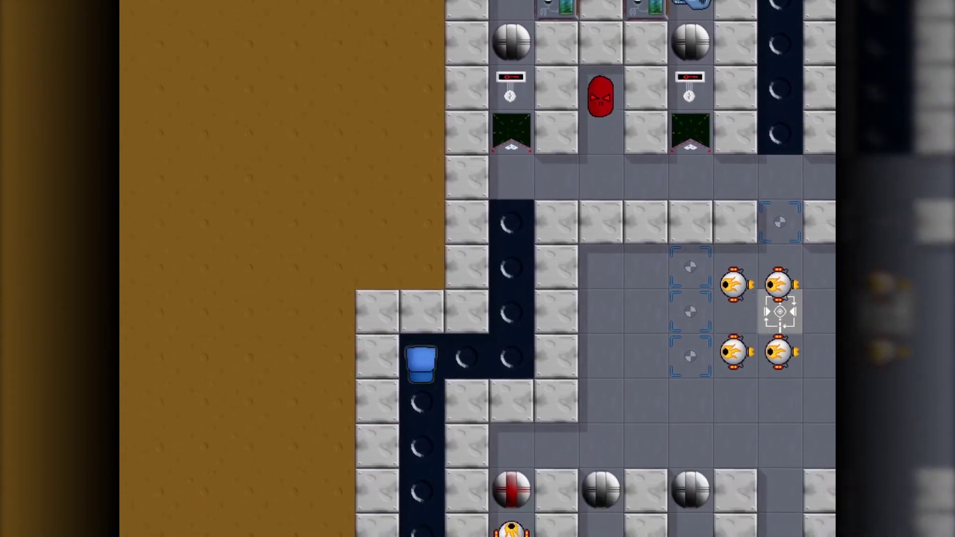
key(Up)
key(Up)
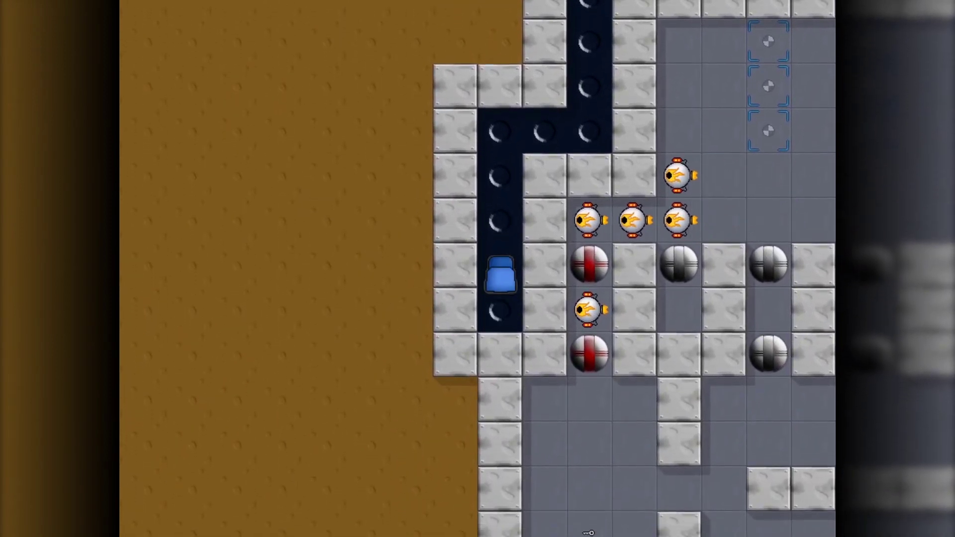
key(Up)
key(Up)
key(Up)
key(Right)
key(Up)
key(Up)
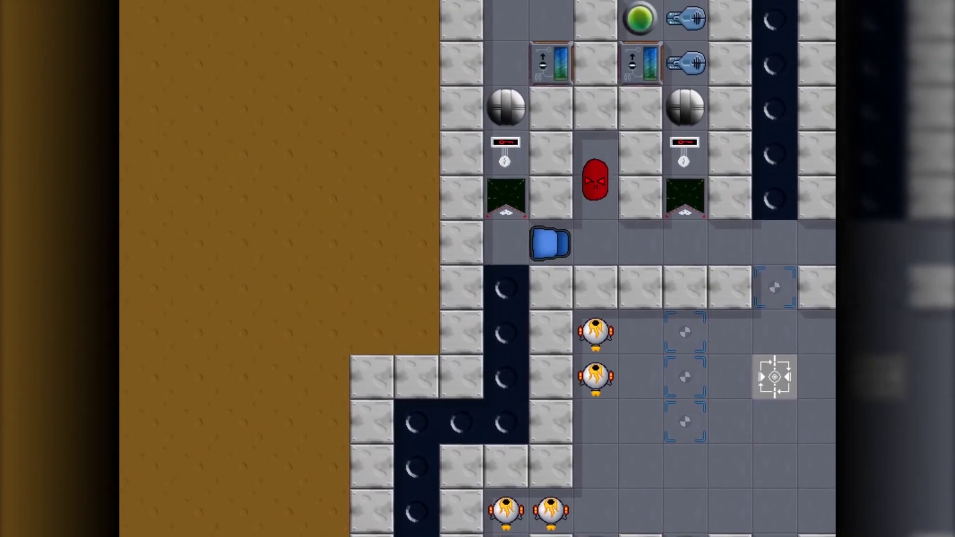
Drive right along the open corridor and down into the start room, steering up-left.
key(Left)
key(Right)
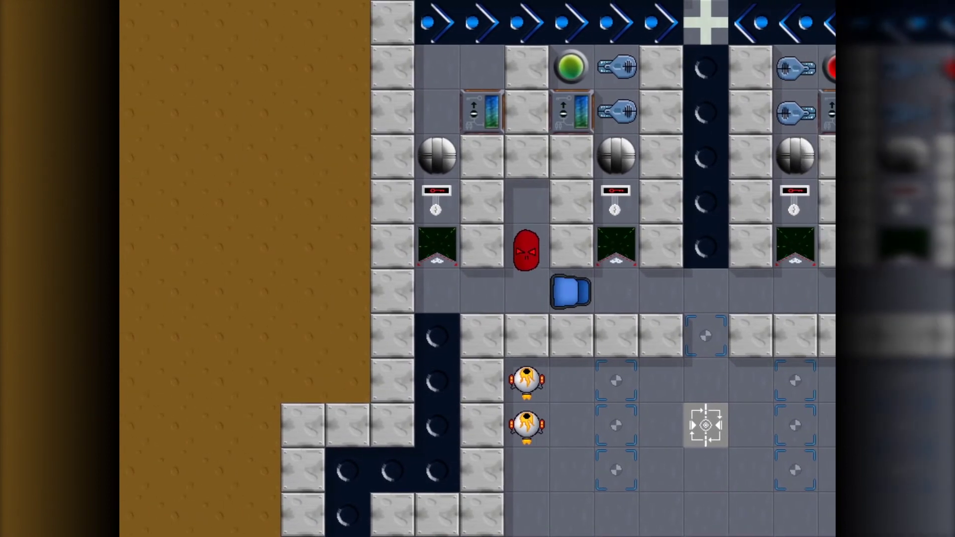
key(Right)
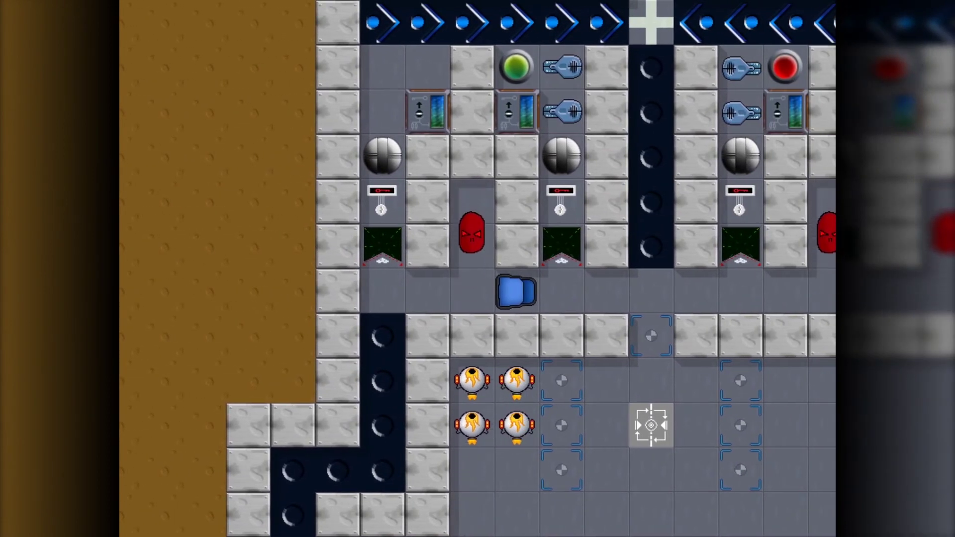
key(Right)
key(Right)
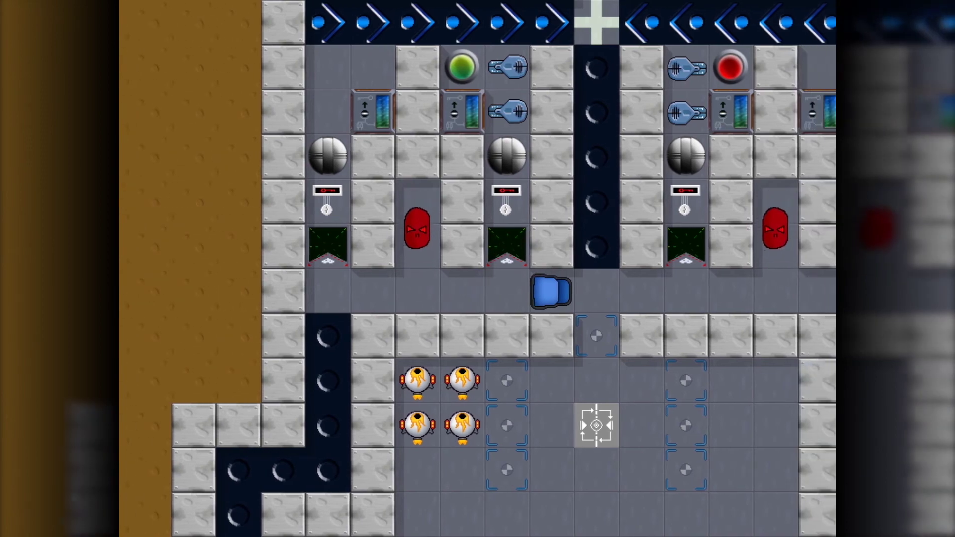
key(Down)
key(Down)
key(Down)
key(Down)
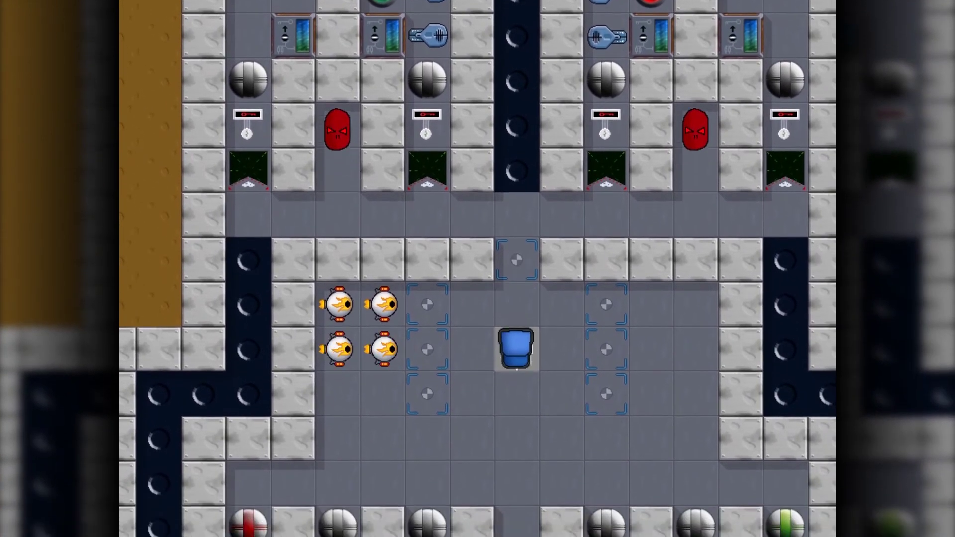
key(Up)
key(Up)
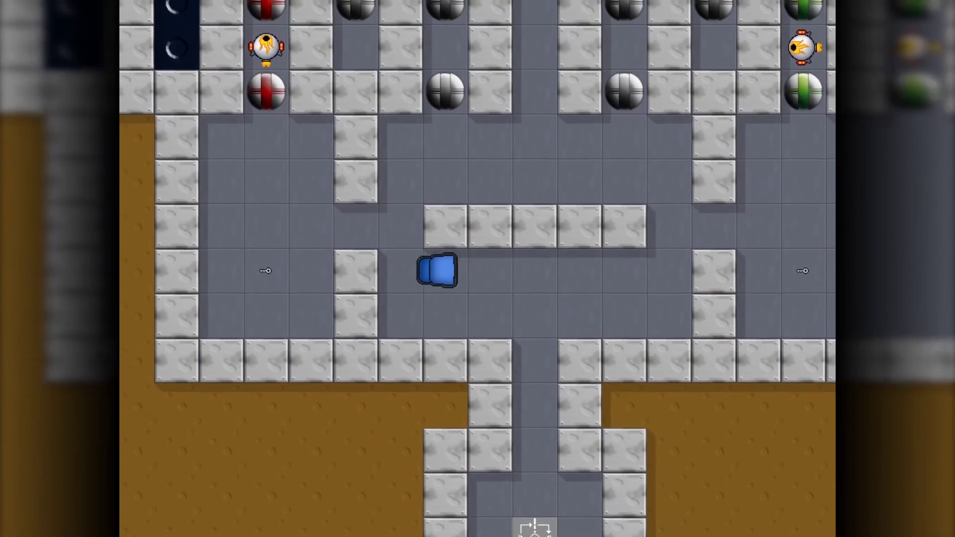
key(Left)
key(Left)
Drive the tank right, left and down to the gap in the bottom wall.
key(Right)
key(Down)
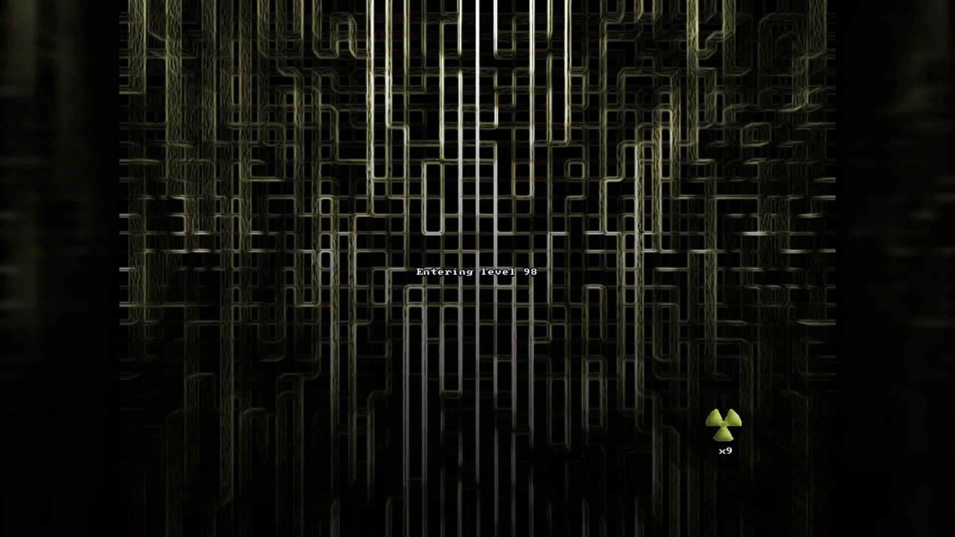
key(Left)
key(Down)
key(Down)
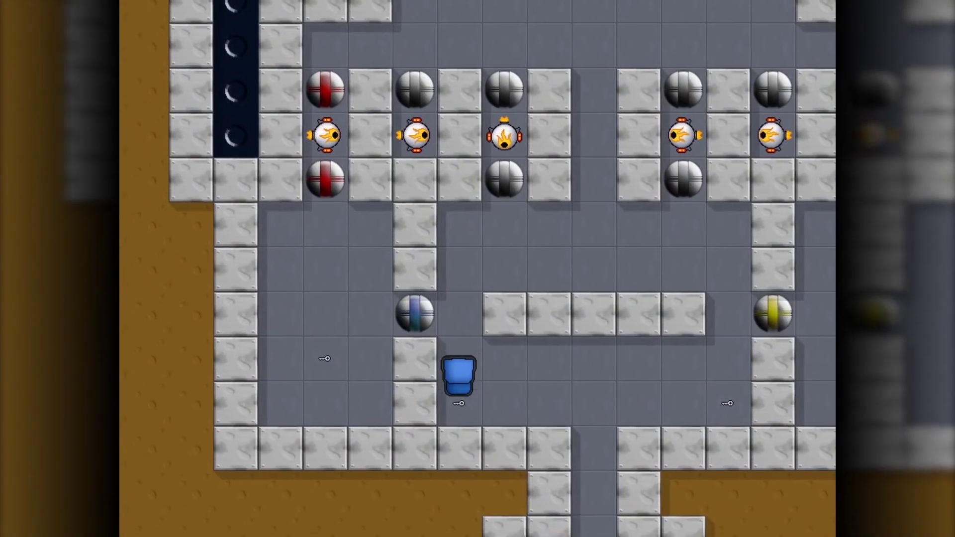
key(Down)
key(Down)
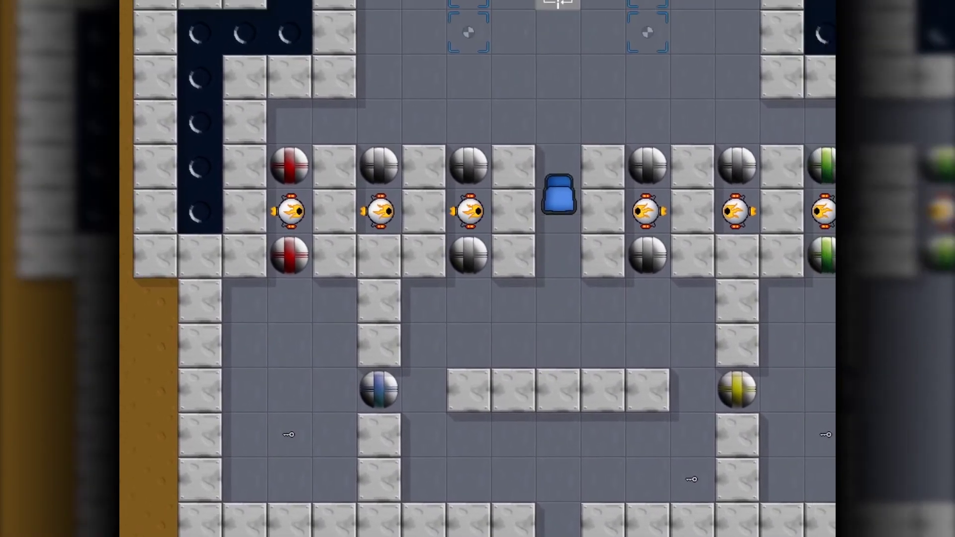
key(Down)
key(Down)
key(Down)
key(Down)
Drive up the central corridor into the upper room and collect the blue key and orb.
key(Up)
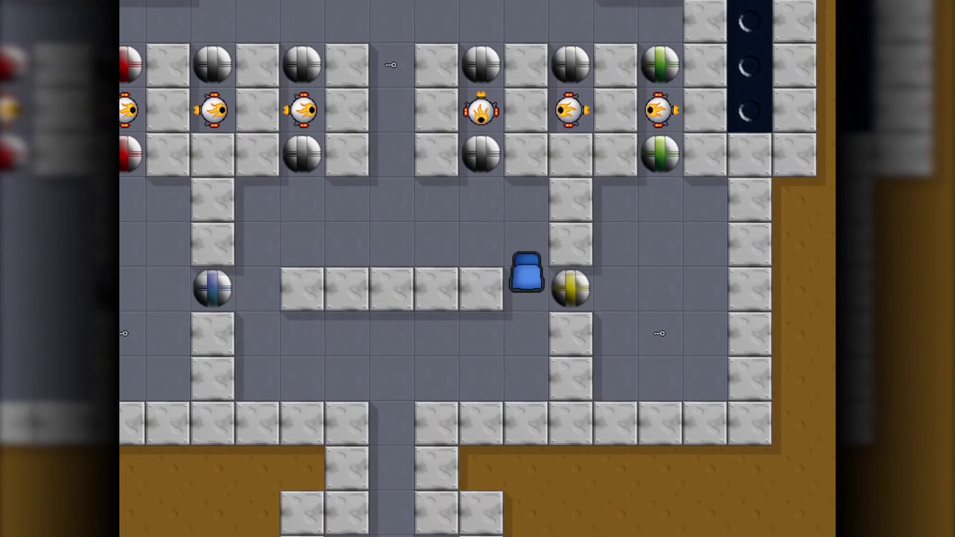
key(Up)
key(Up)
key(Up)
key(Up)
key(Up)
key(Up)
key(Up)
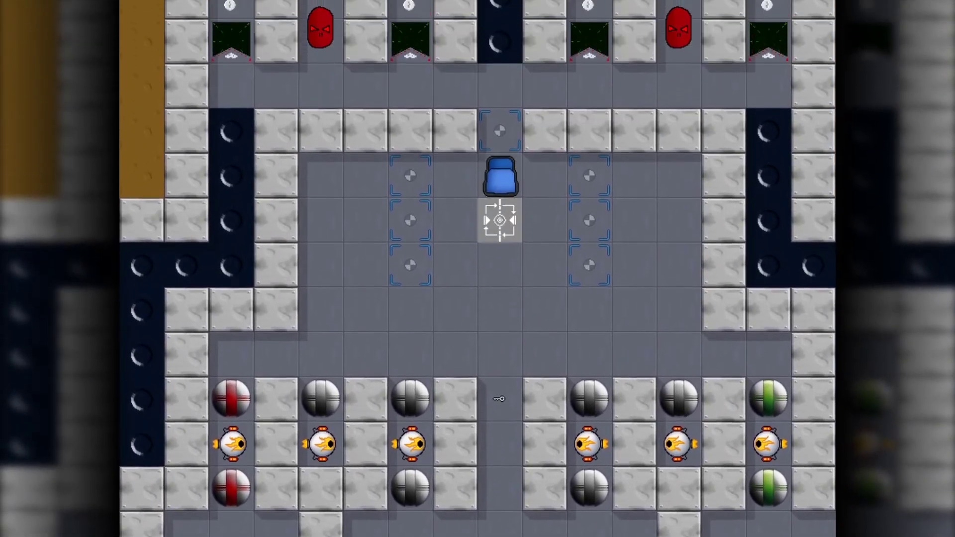
key(Up)
key(Up)
key(Left)
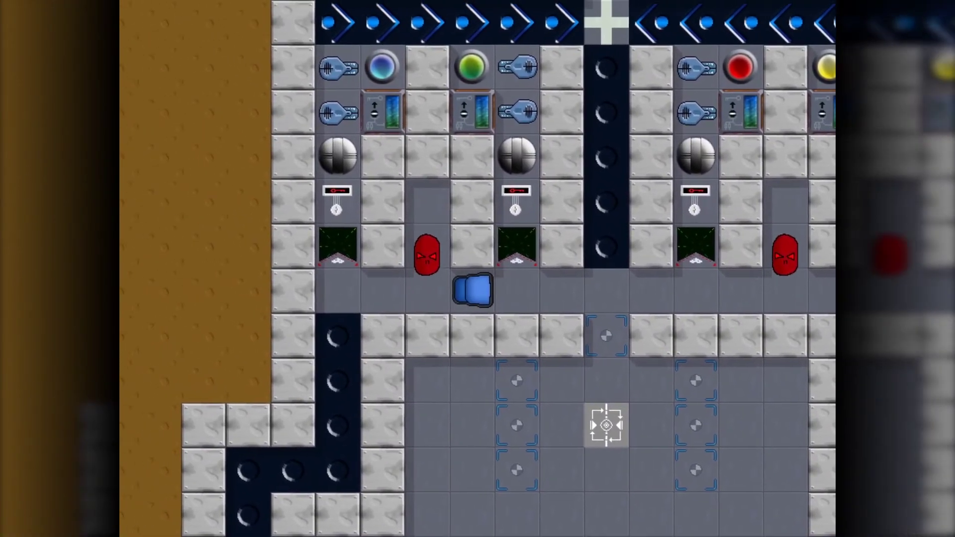
key(Up)
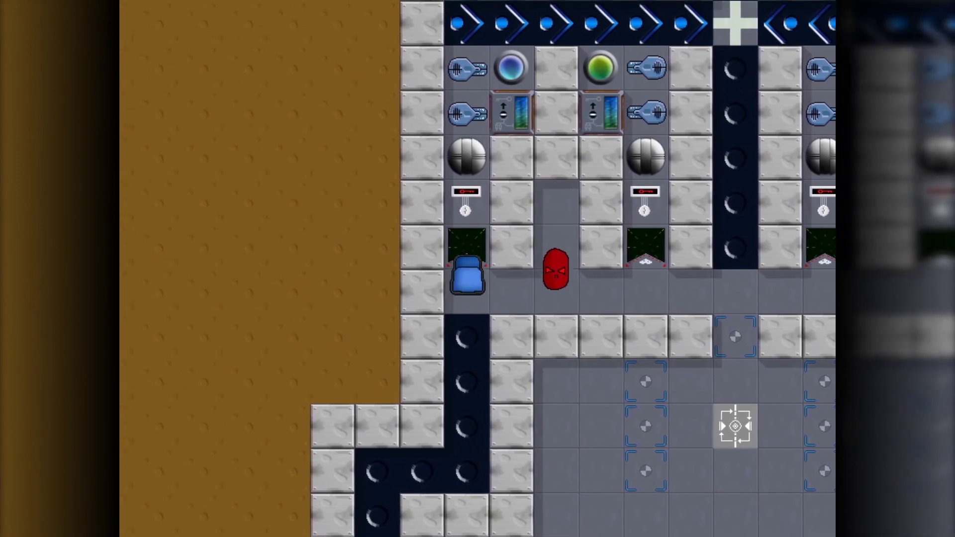
key(Up)
key(Up)
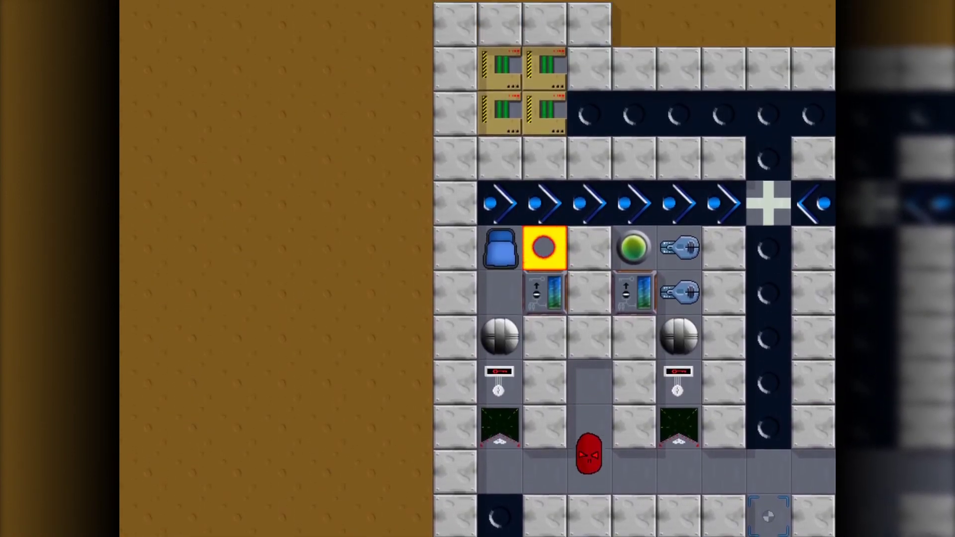
key(Up)
Drive back through the corridors past the red robot into the lower room.
key(Down)
key(Down)
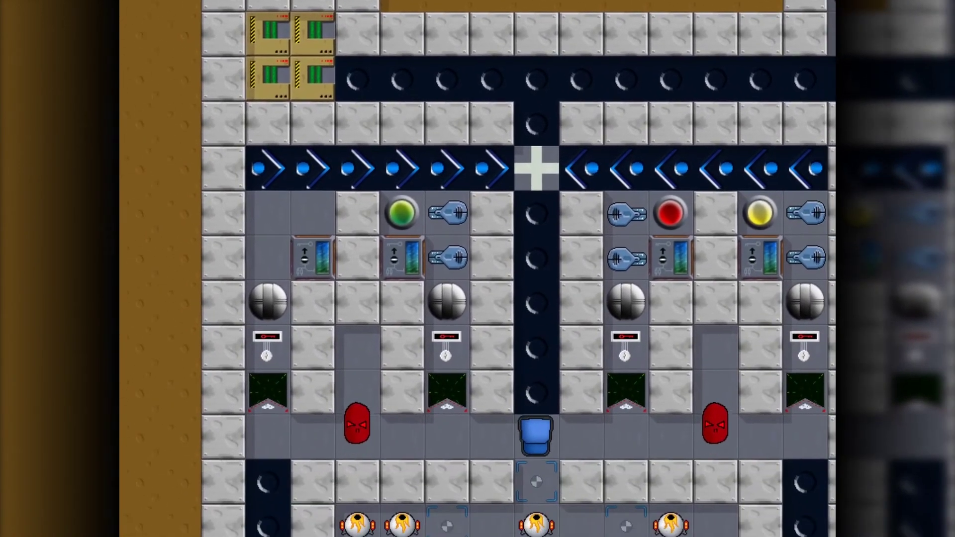
key(Down)
key(Down)
key(Left)
key(Left)
key(Left)
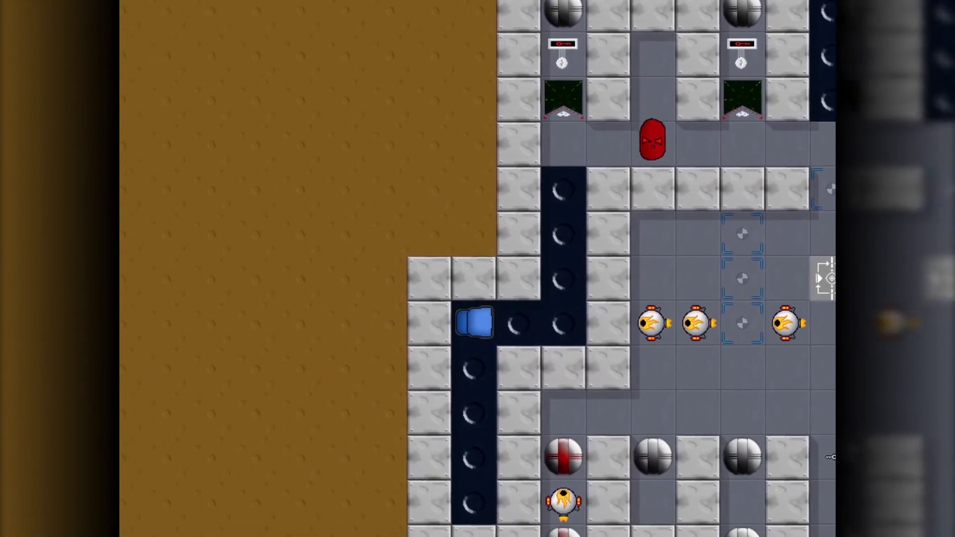
key(Down)
key(Down)
key(Up)
key(Up)
key(Right)
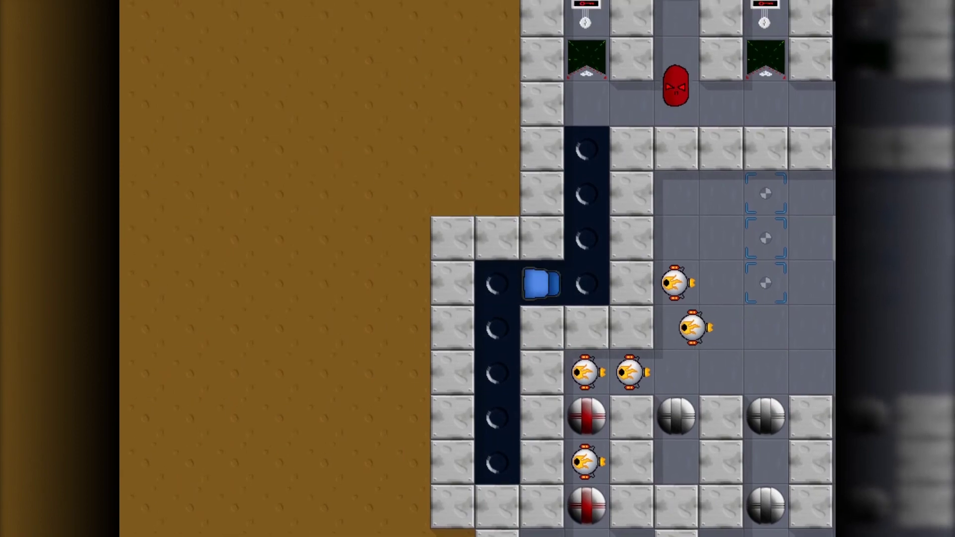
key(Right)
key(Up)
key(Up)
key(Up)
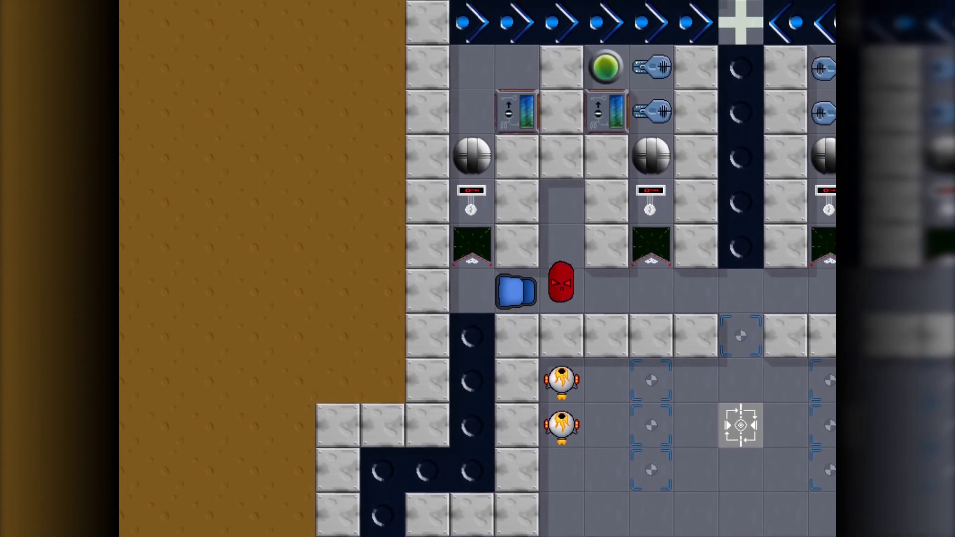
key(Right)
key(Down)
key(Down)
key(Down)
key(Down)
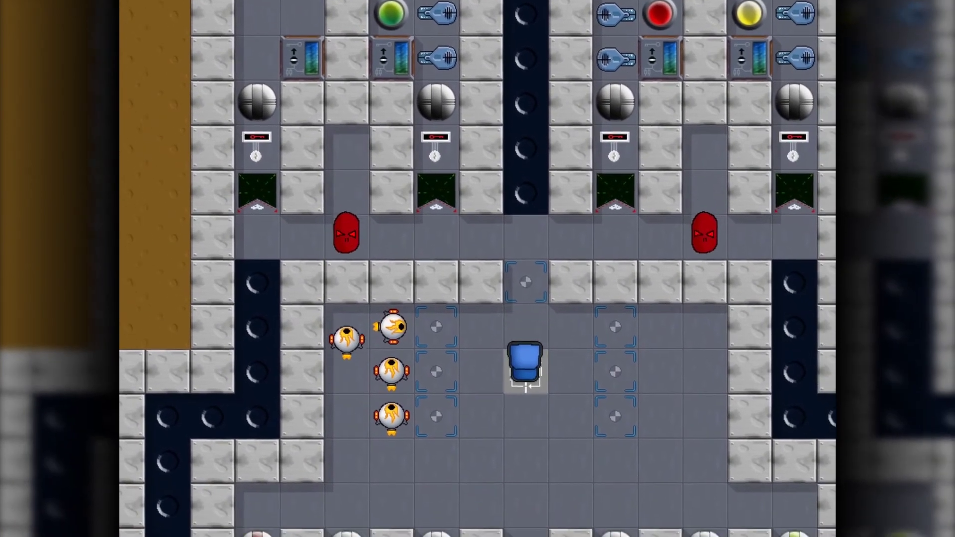
key(Down)
key(Down)
key(Down)
key(Down)
key(Down)
Drive left, then right and down the lower corridor onto the teleport marker.
key(Up)
key(Up)
key(Up)
key(Up)
key(Left)
key(Left)
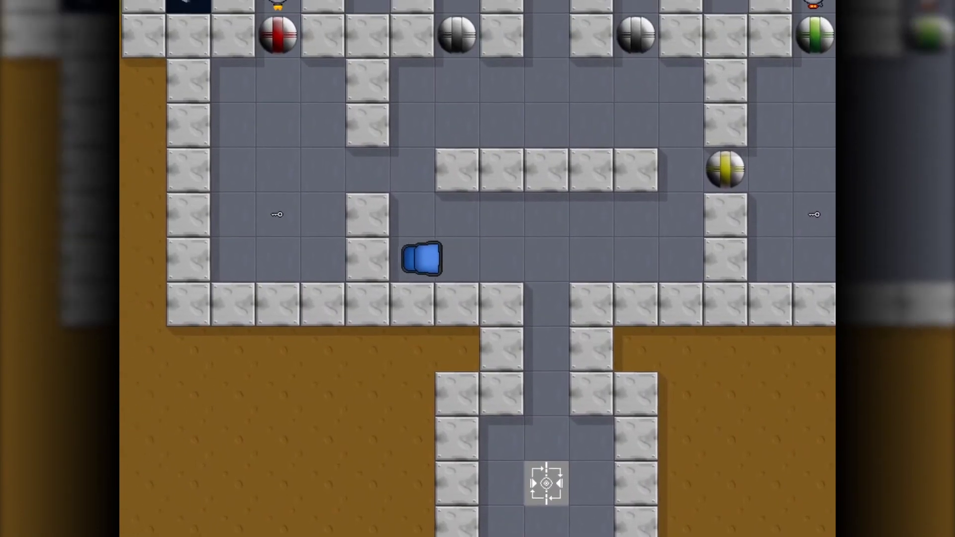
key(Left)
key(Left)
key(Down)
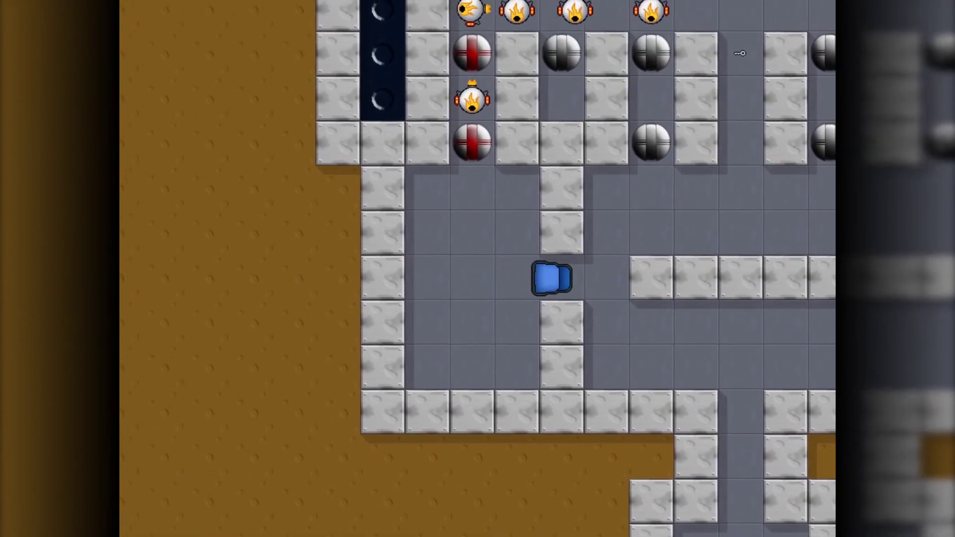
key(Right)
key(Down)
key(Down)
key(Right)
key(Down)
key(Down)
key(Down)
key(Down)
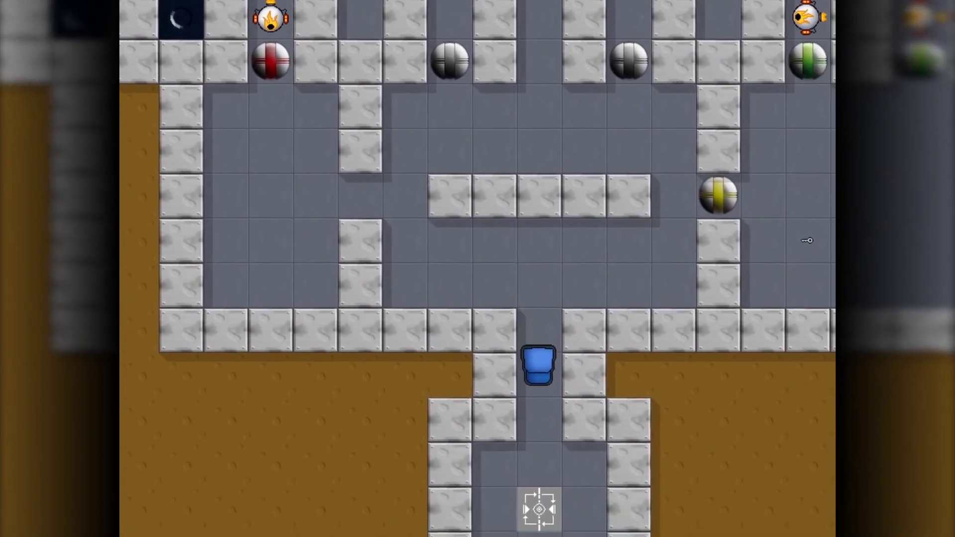
key(Down)
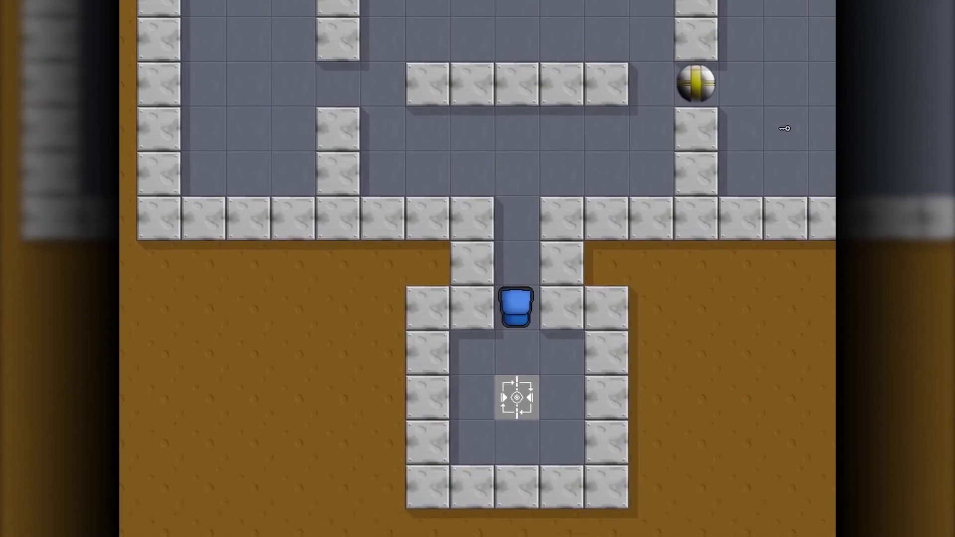
key(Down)
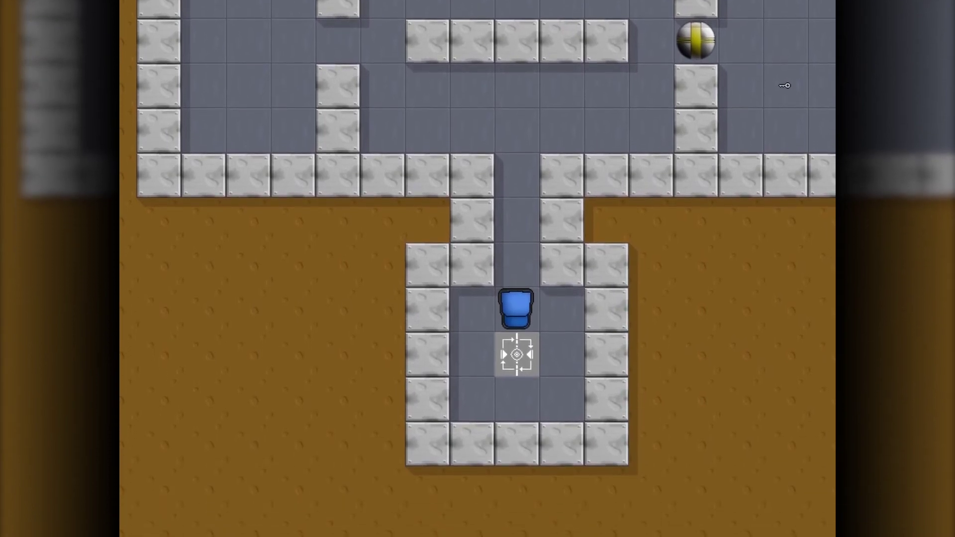
key(Down)
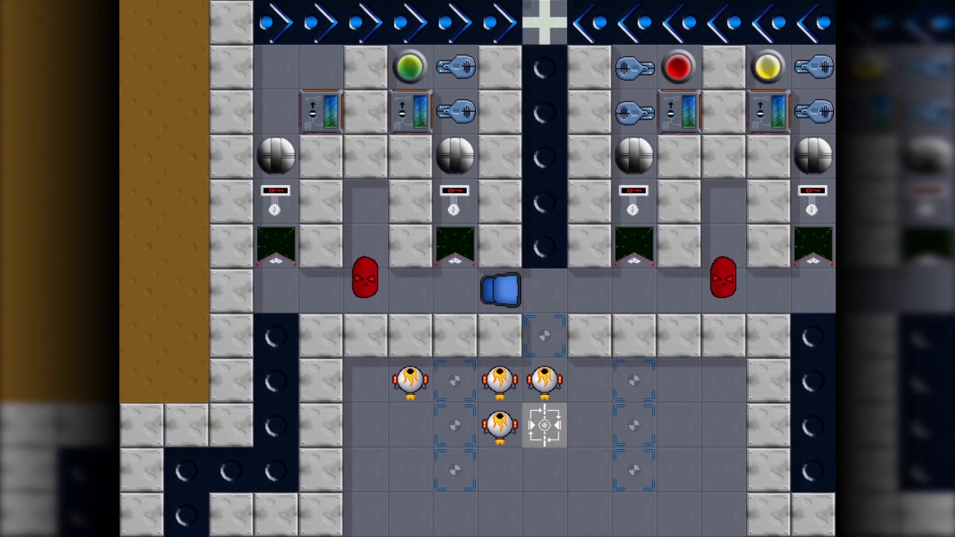
Drive right, up past the red robot, then right and down onto the dark track.
key(Right)
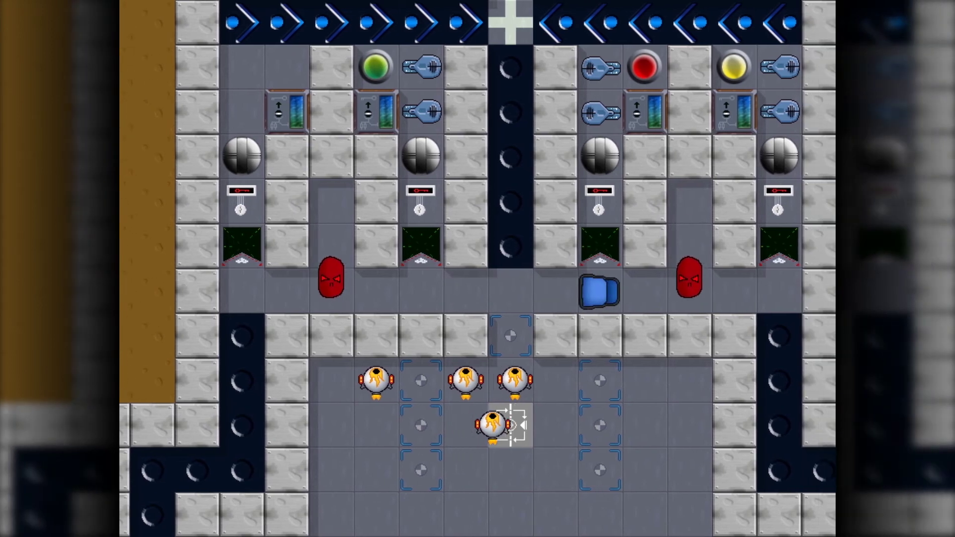
key(Right)
key(Right)
key(Right)
key(Up)
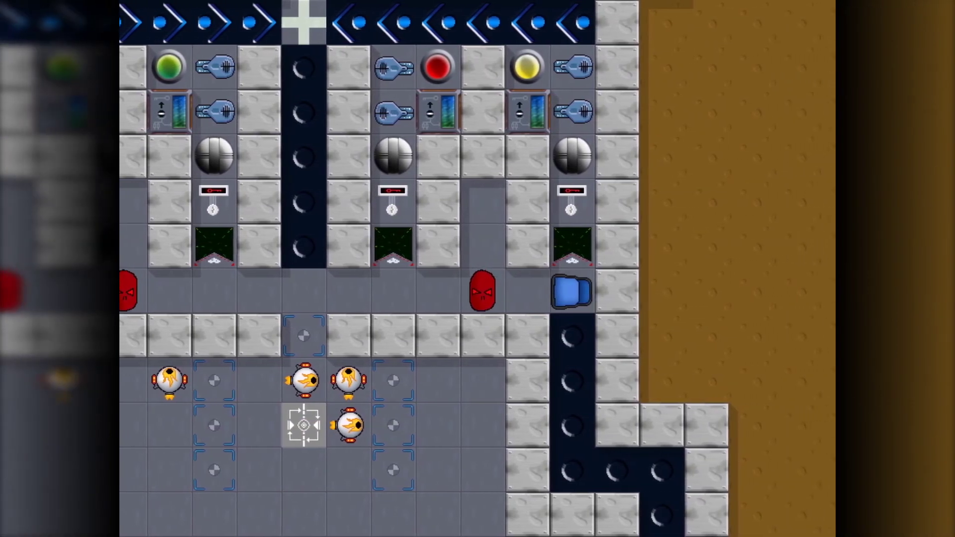
key(Up)
key(Up)
key(Up)
key(Up)
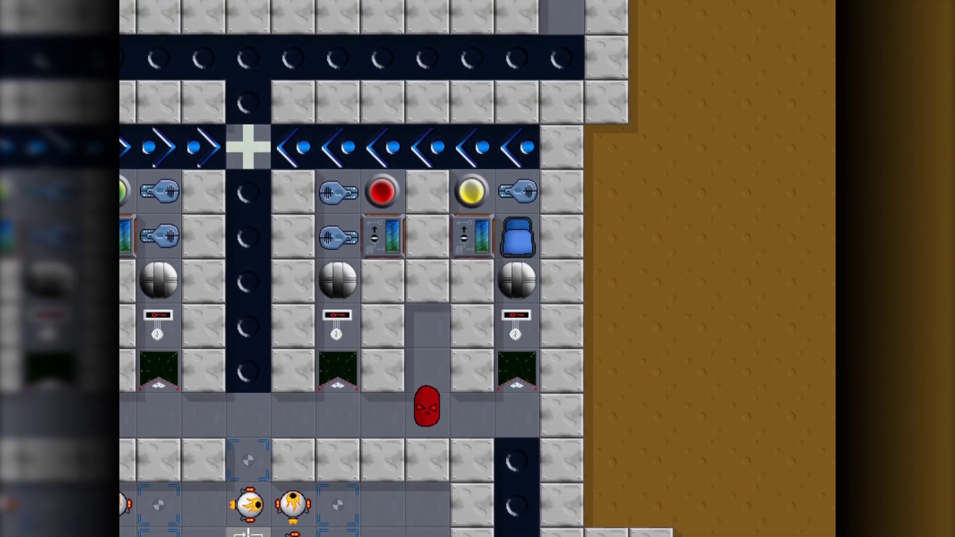
key(Up)
key(Up)
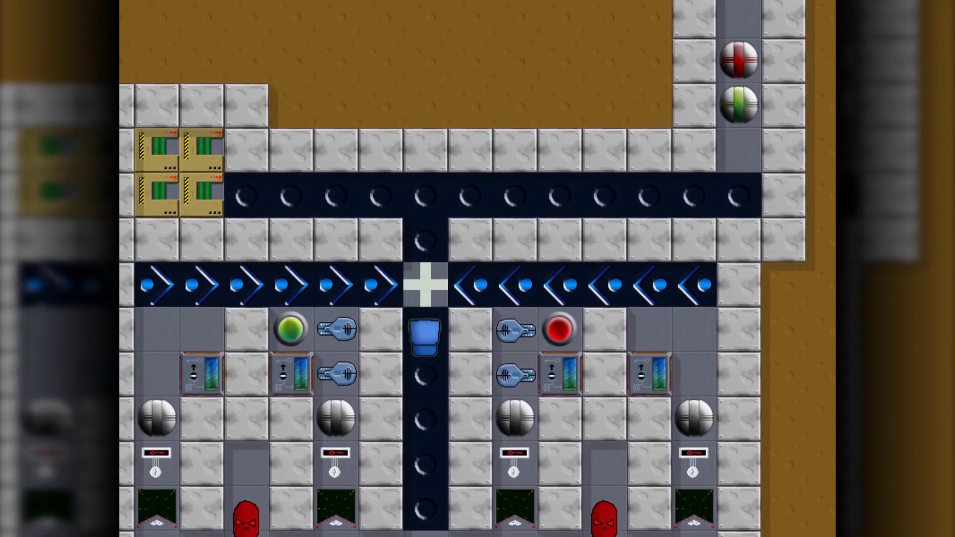
key(Down)
key(Down)
key(Down)
key(Down)
key(Down)
key(Right)
key(Right)
key(Right)
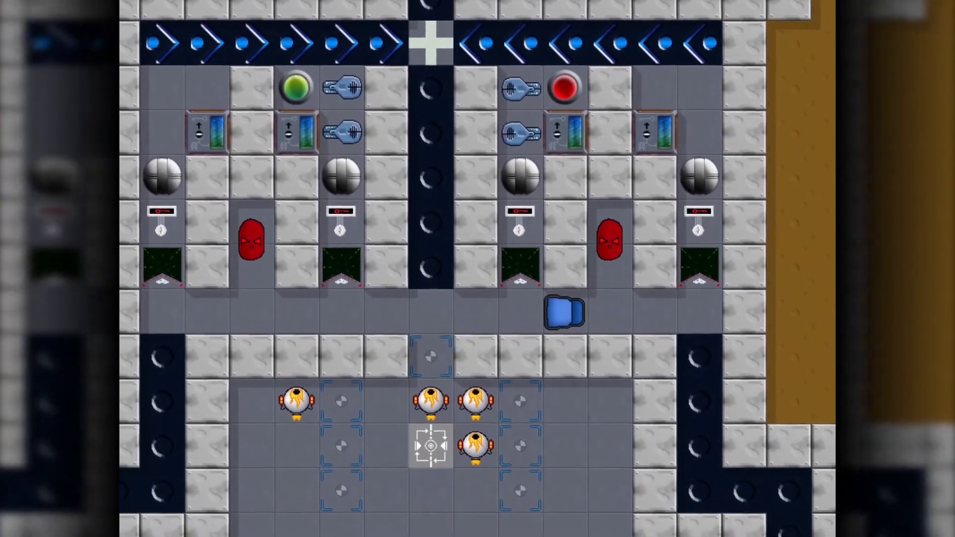
key(Right)
key(Right)
key(Right)
key(Down)
key(Down)
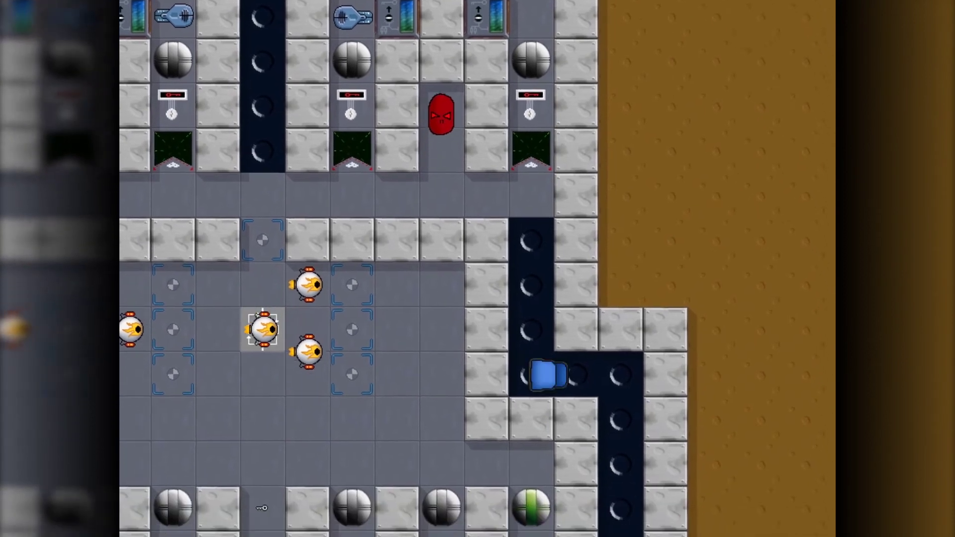
key(Right)
key(Down)
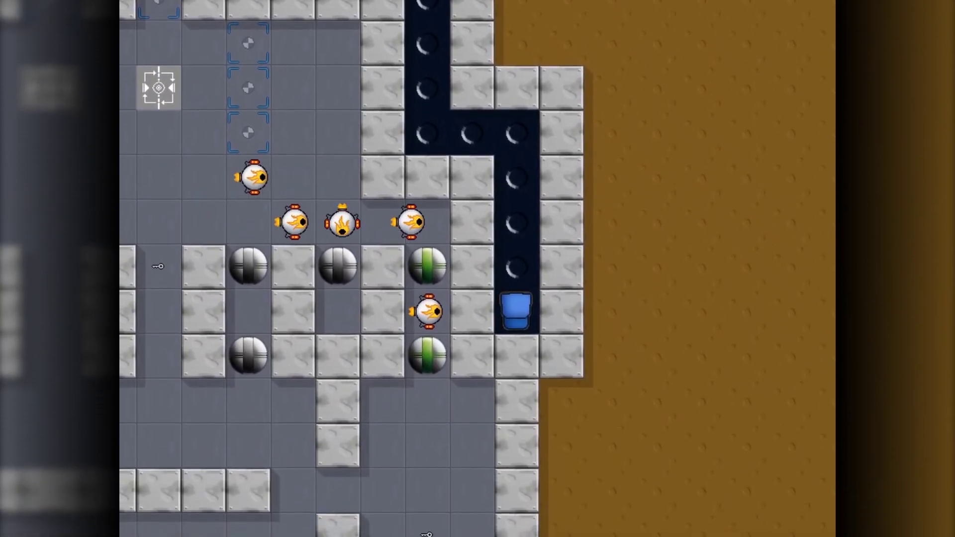